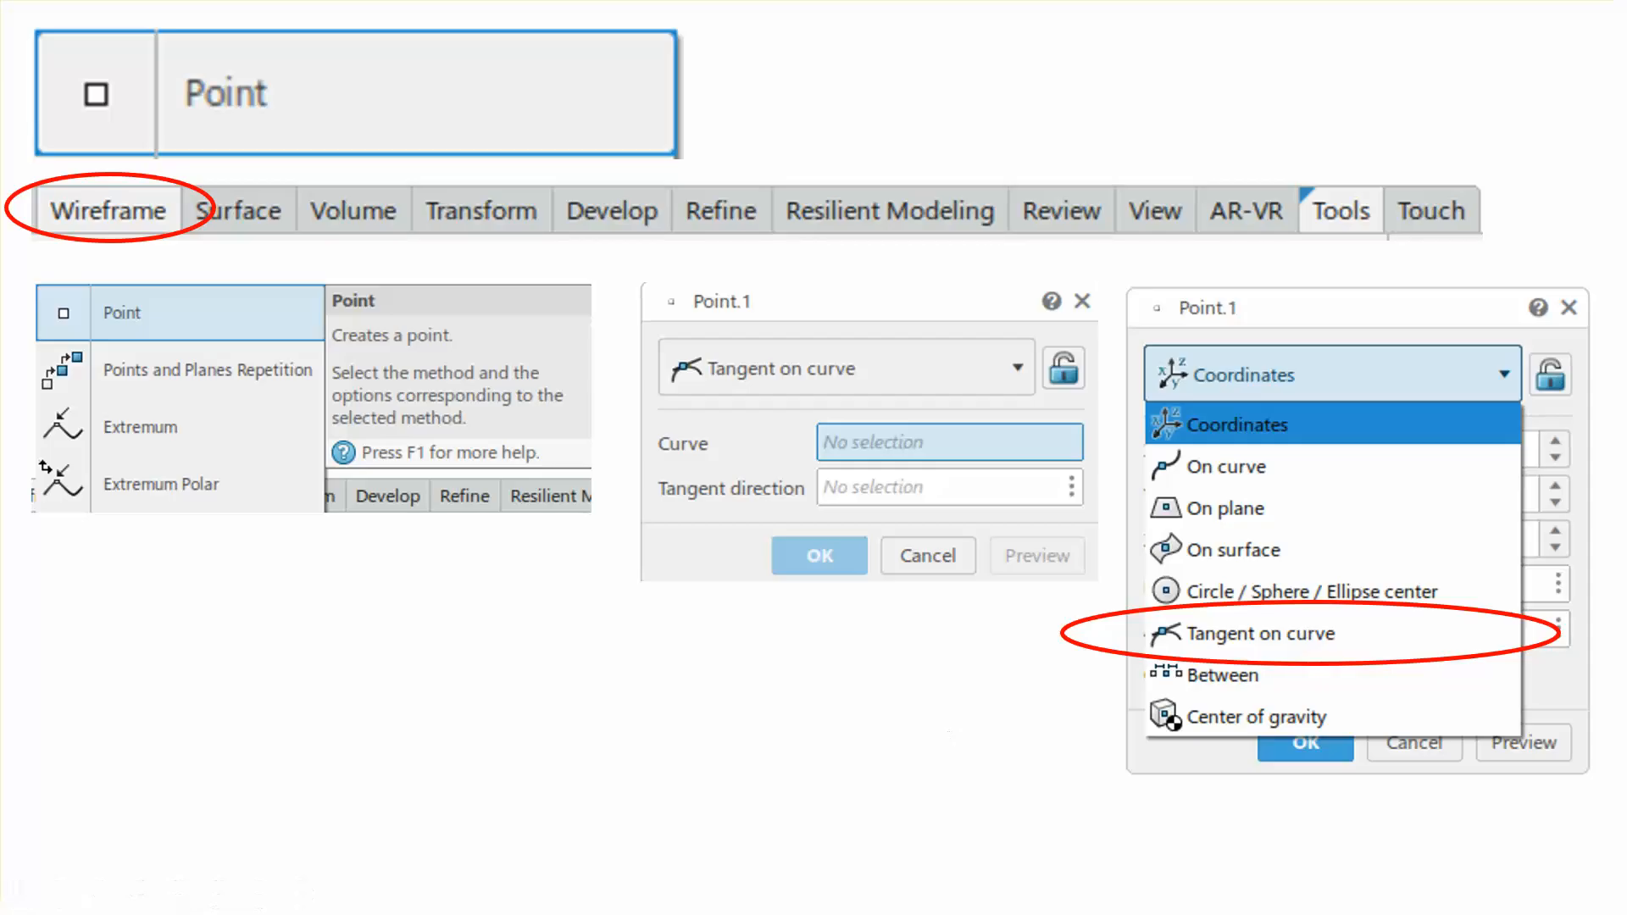
Leave the slide show and switch to the 3DEXPERIENCE CATIA window.
left_click(946, 731)
left_click(947, 731)
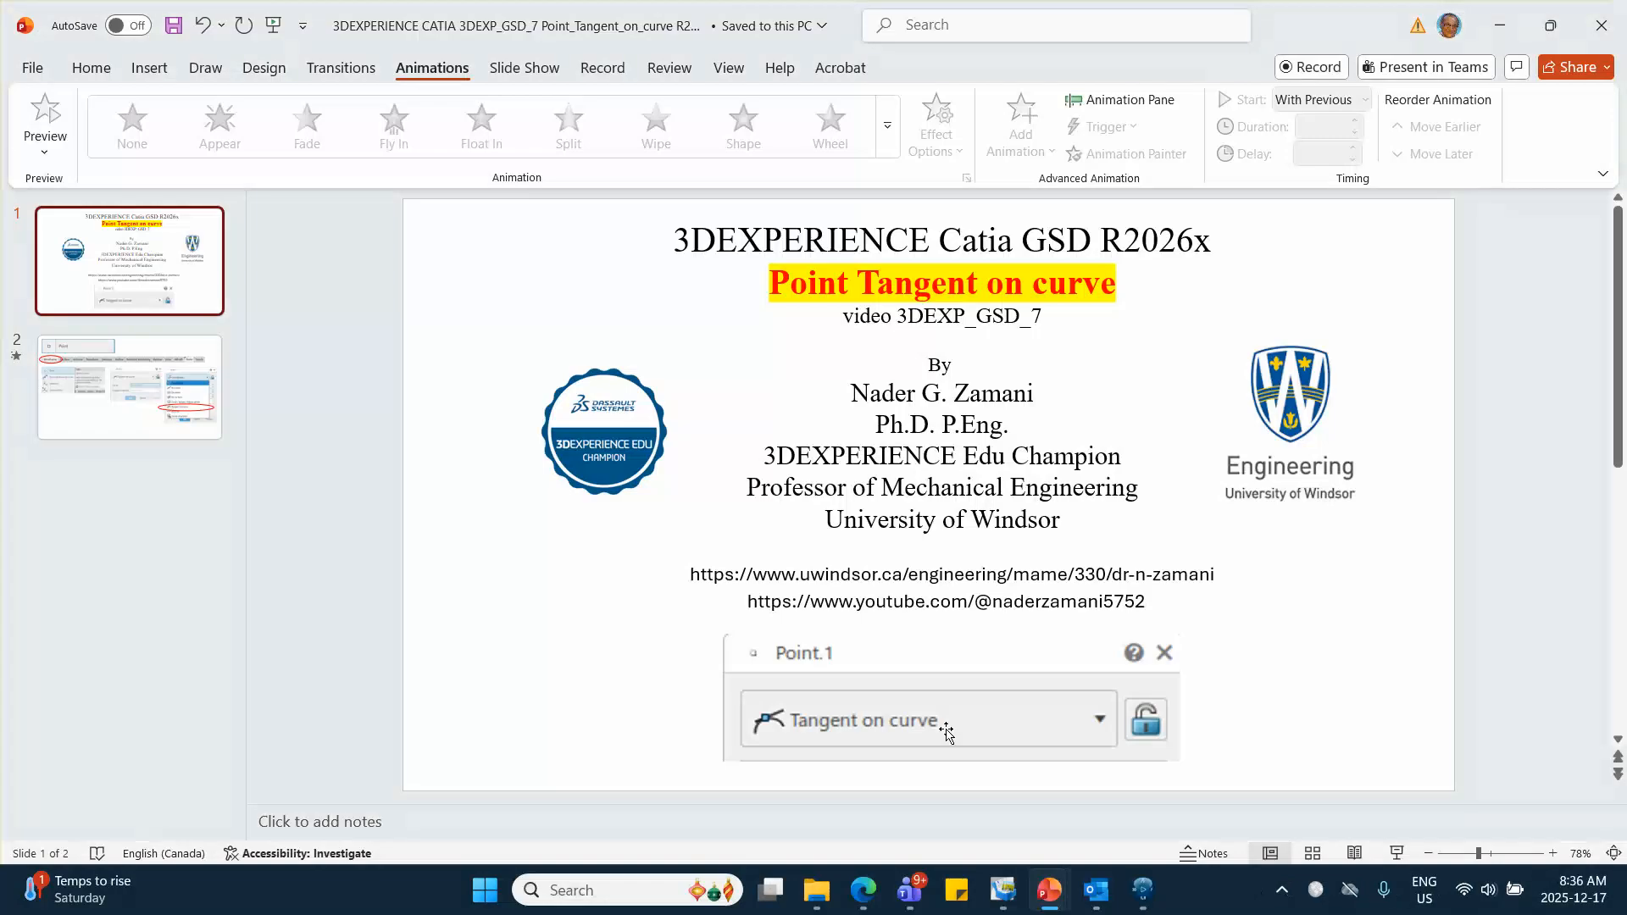
left_click(1142, 890)
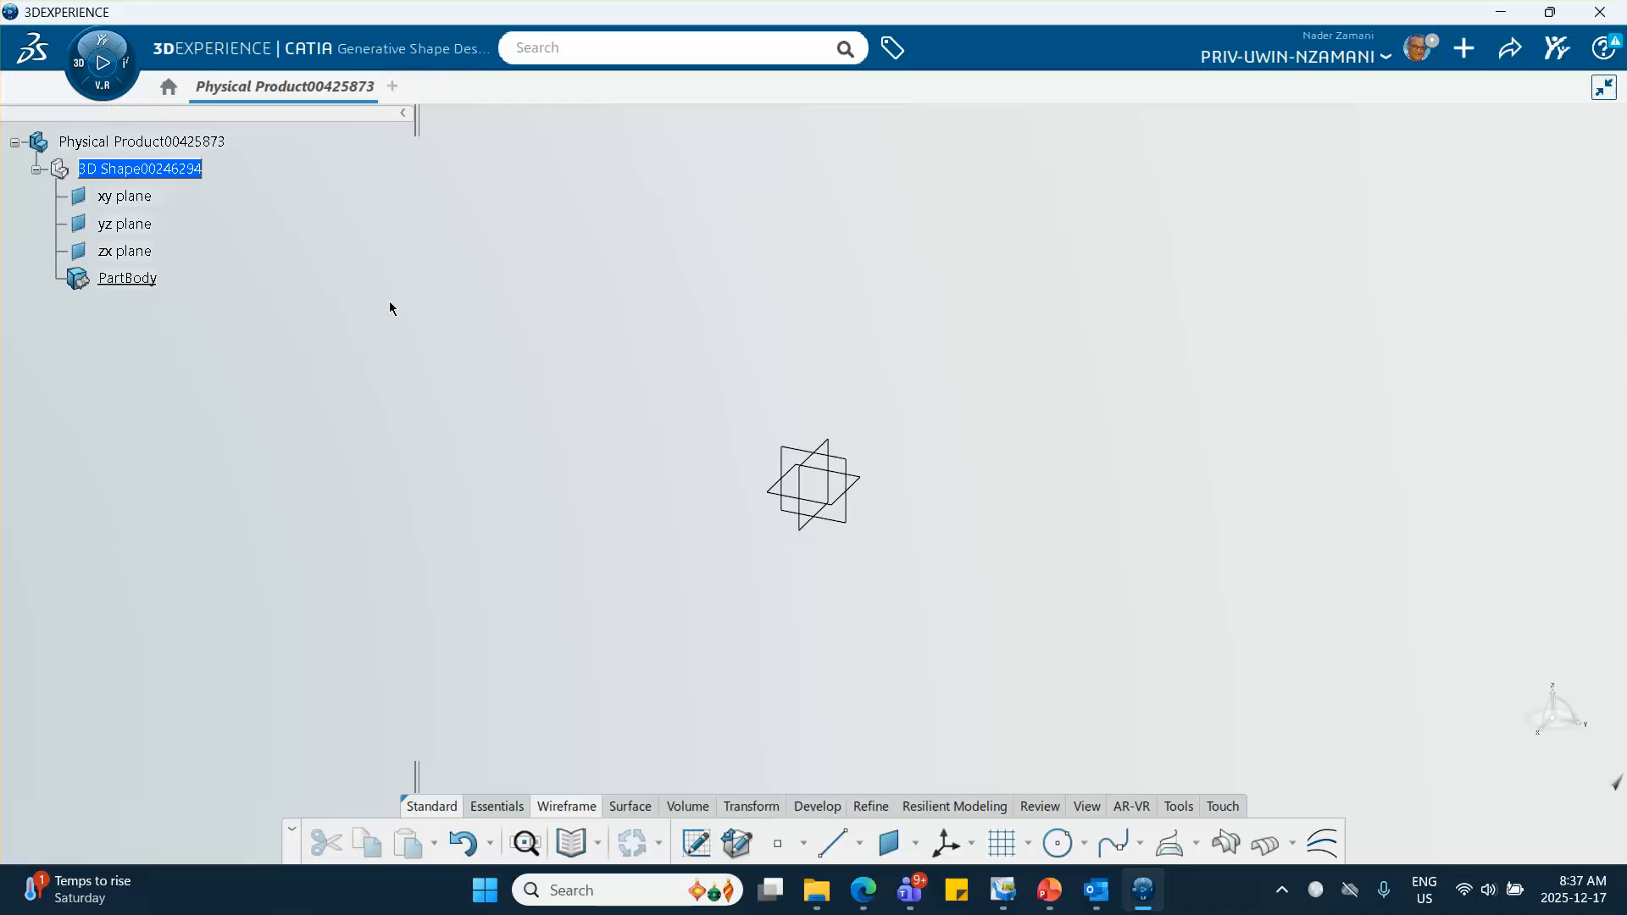
Sketch a closed freeform spline through six points on the xy plane, about 220 mm long along V, and exit the sketch.
left_click(868, 486)
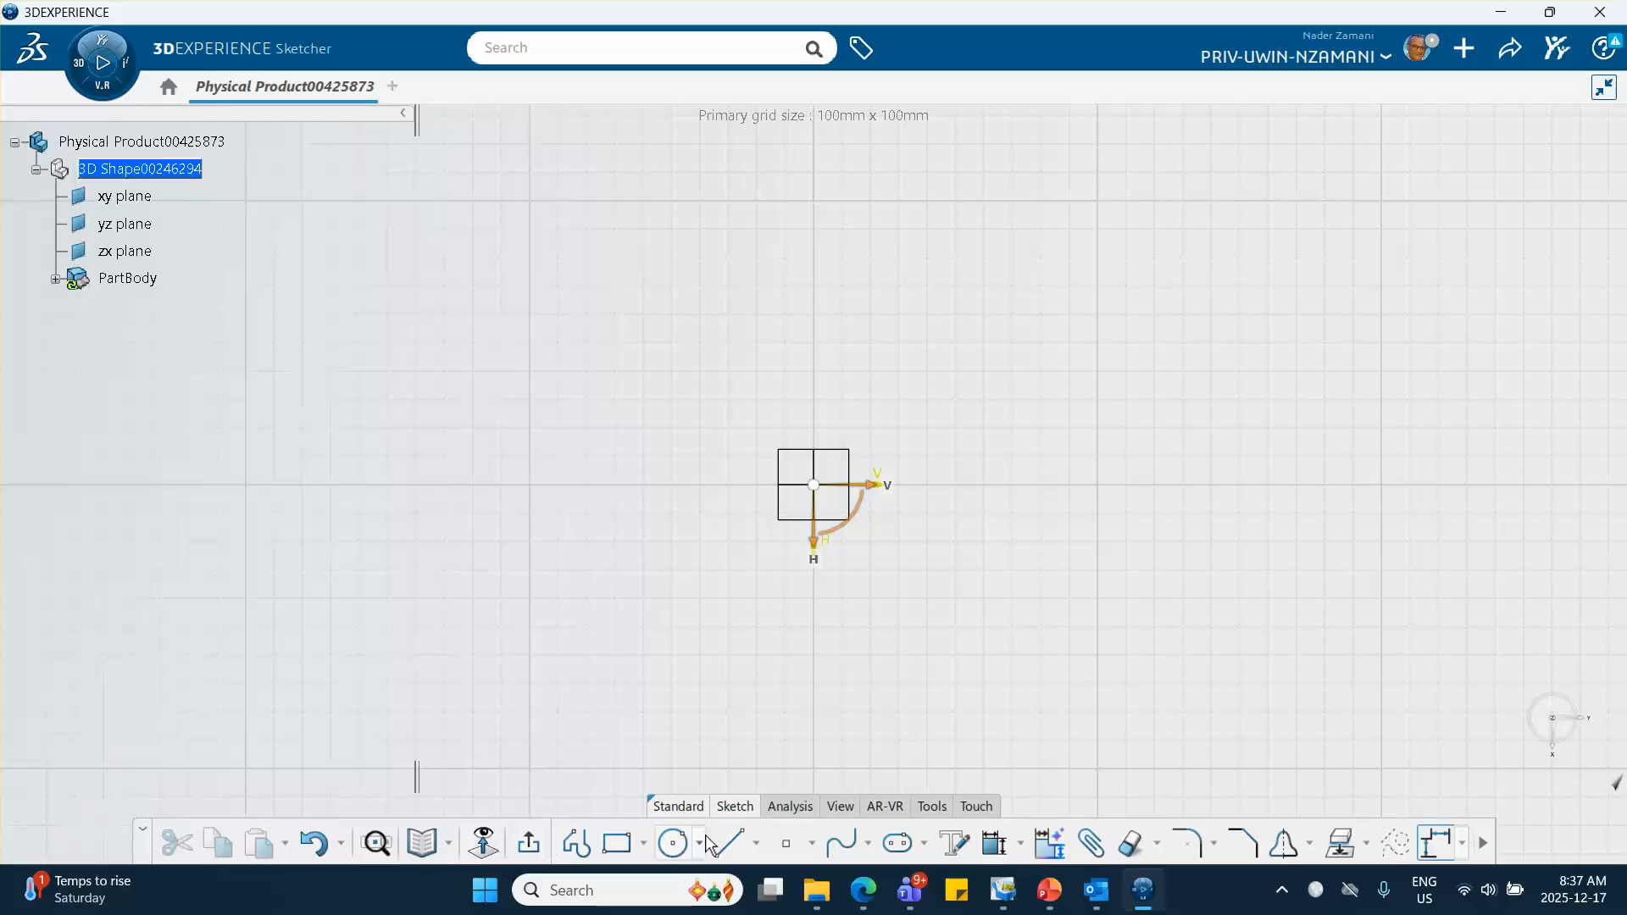
left_click(843, 842)
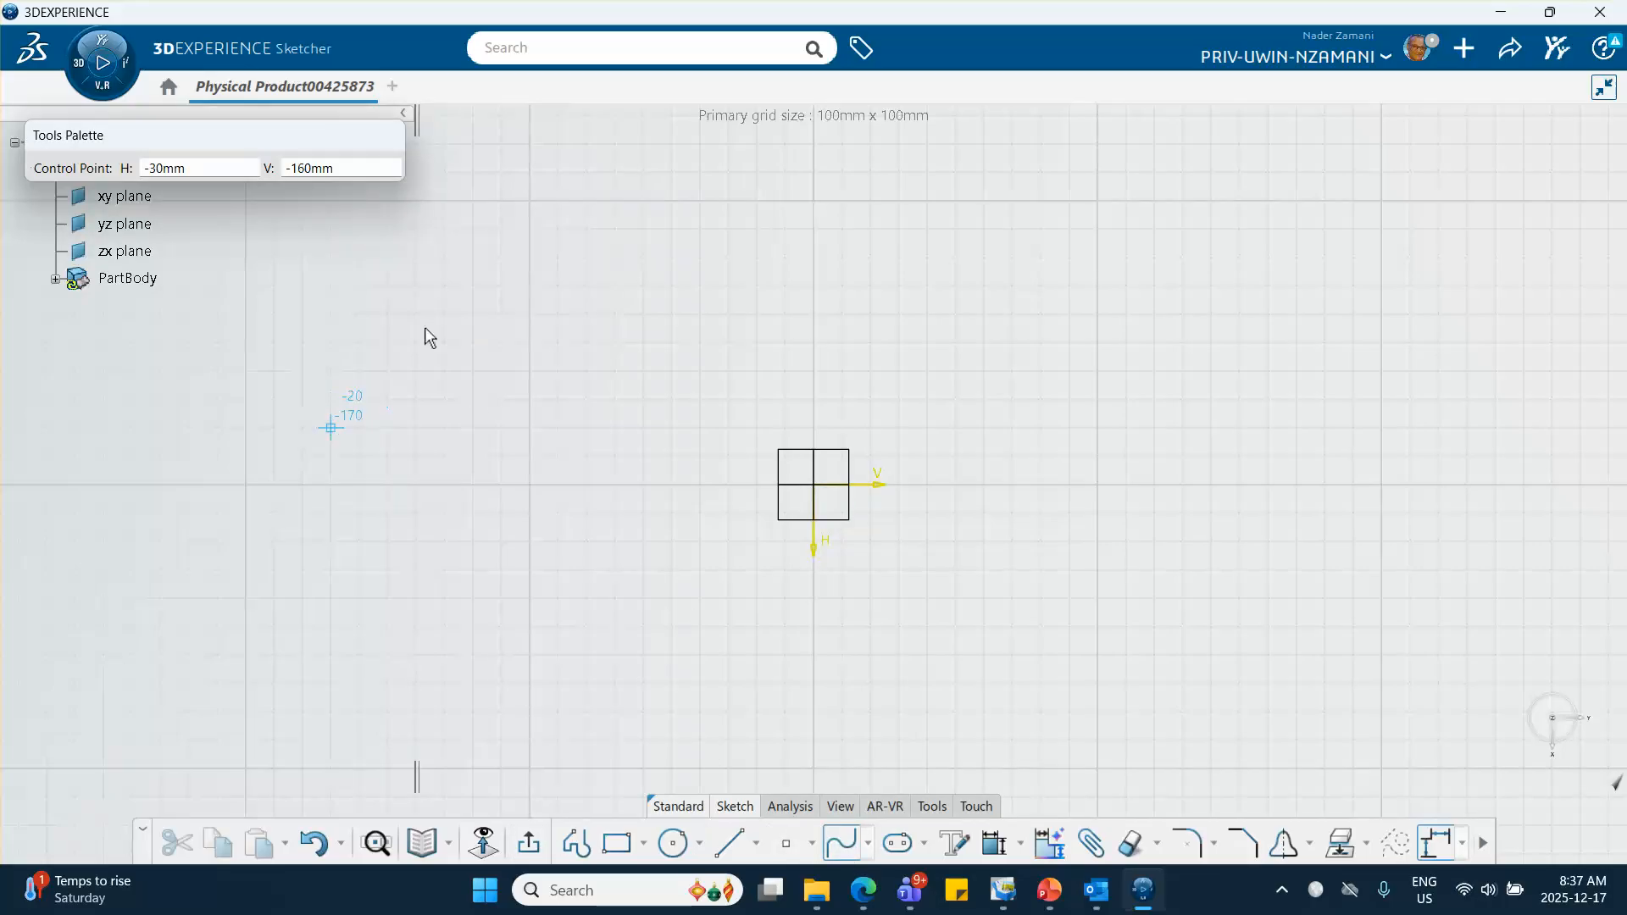
left_click(330, 427)
left_click(473, 257)
left_click(644, 342)
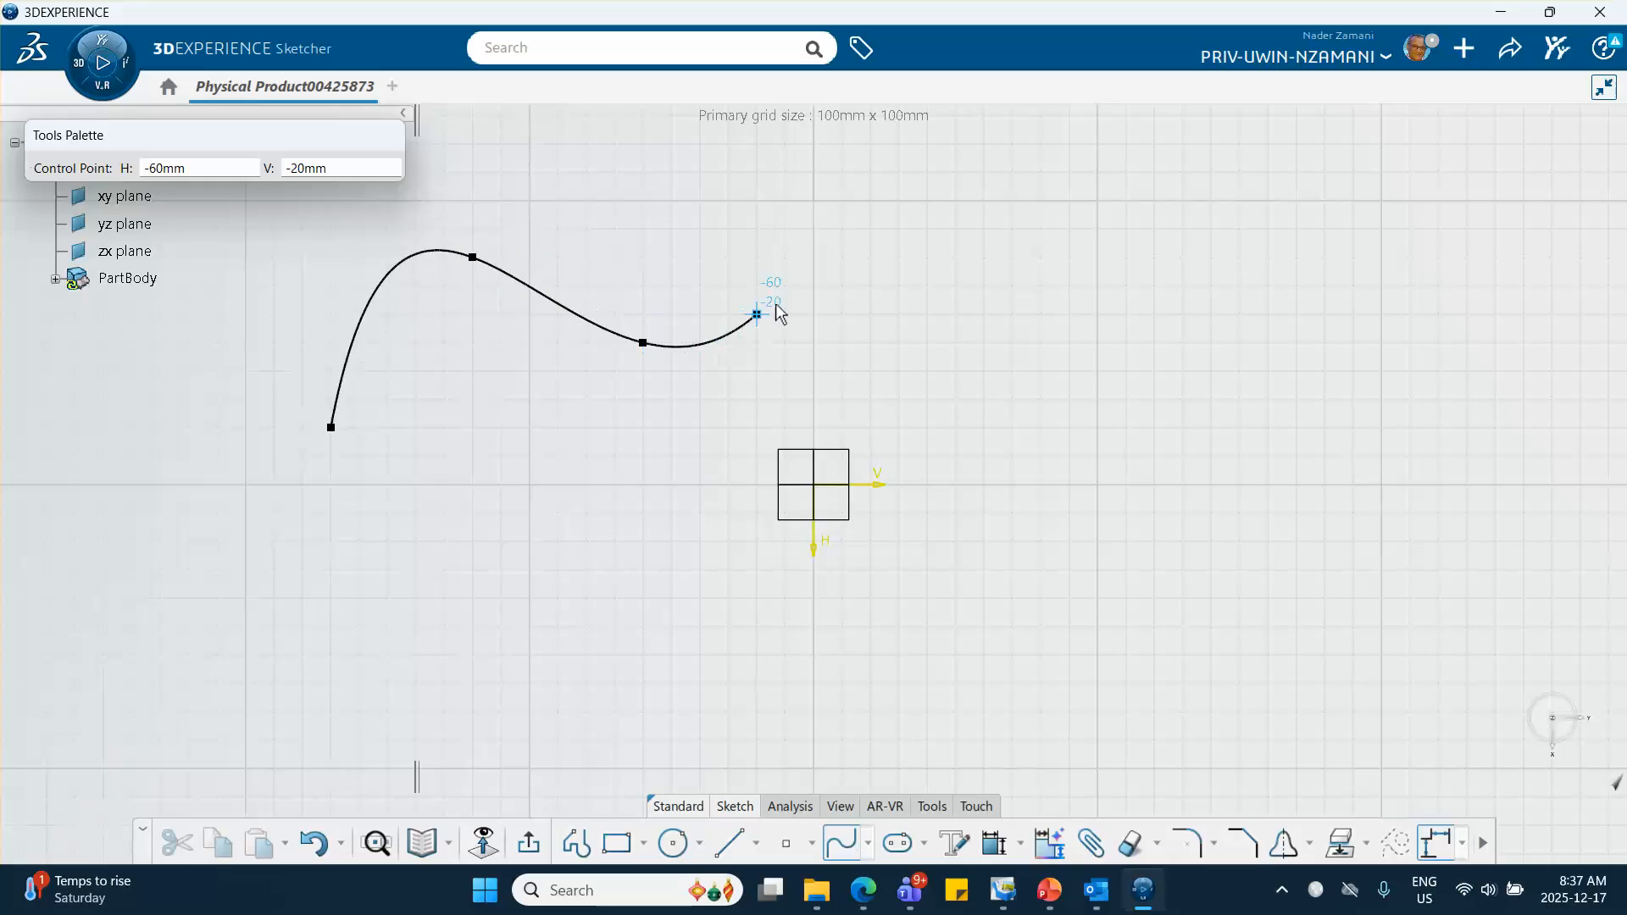
left_click(786, 285)
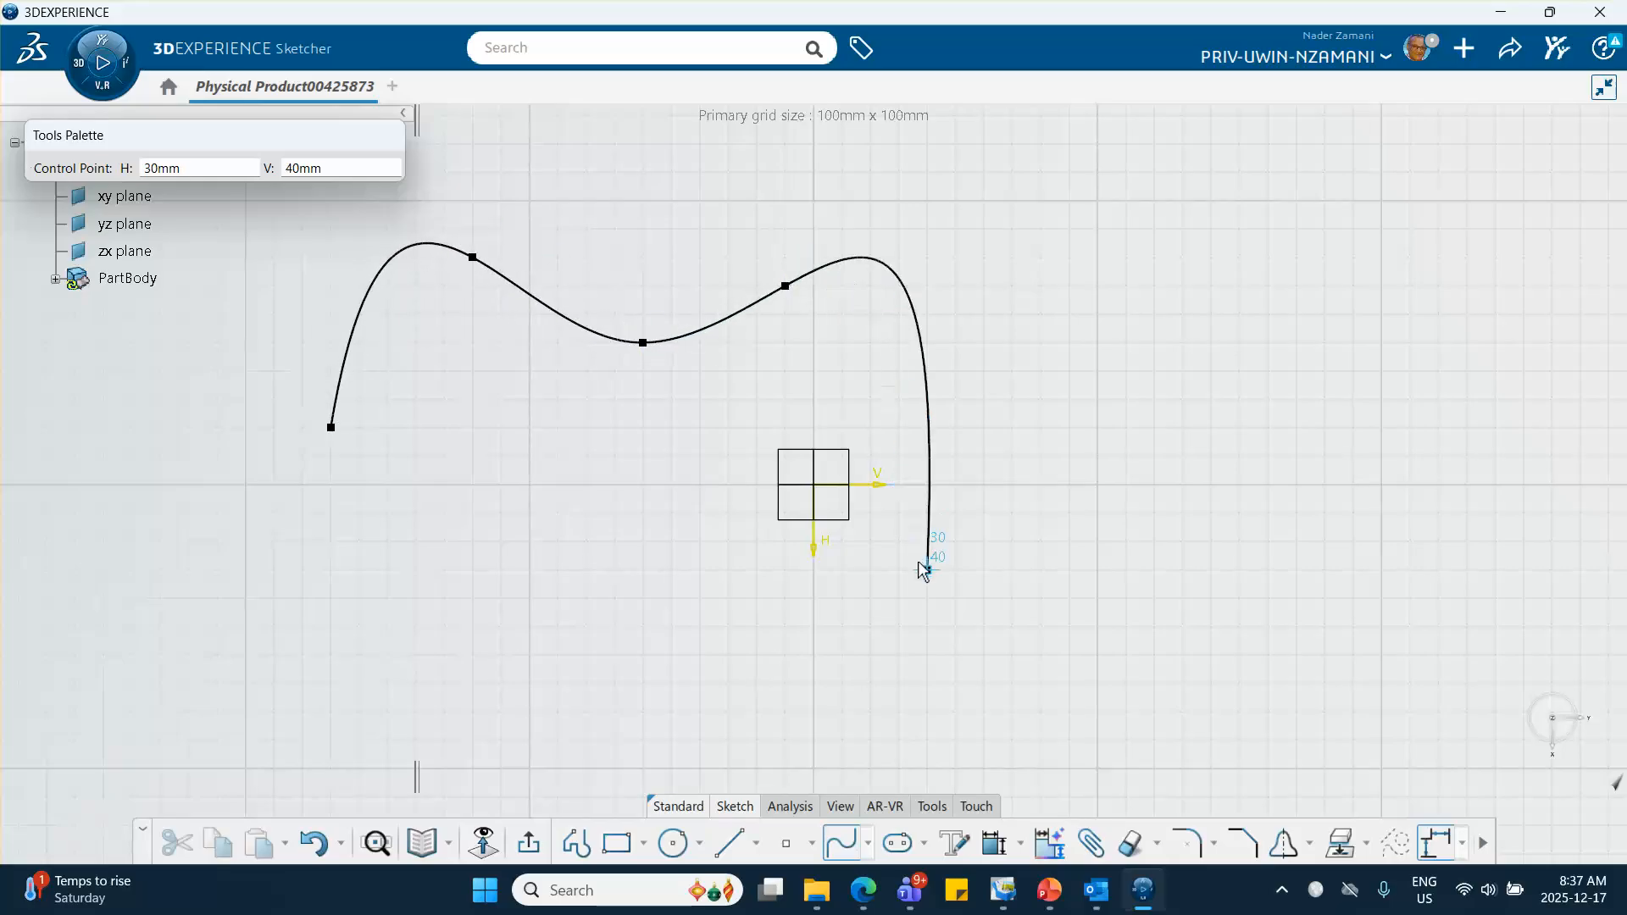
left_click(957, 428)
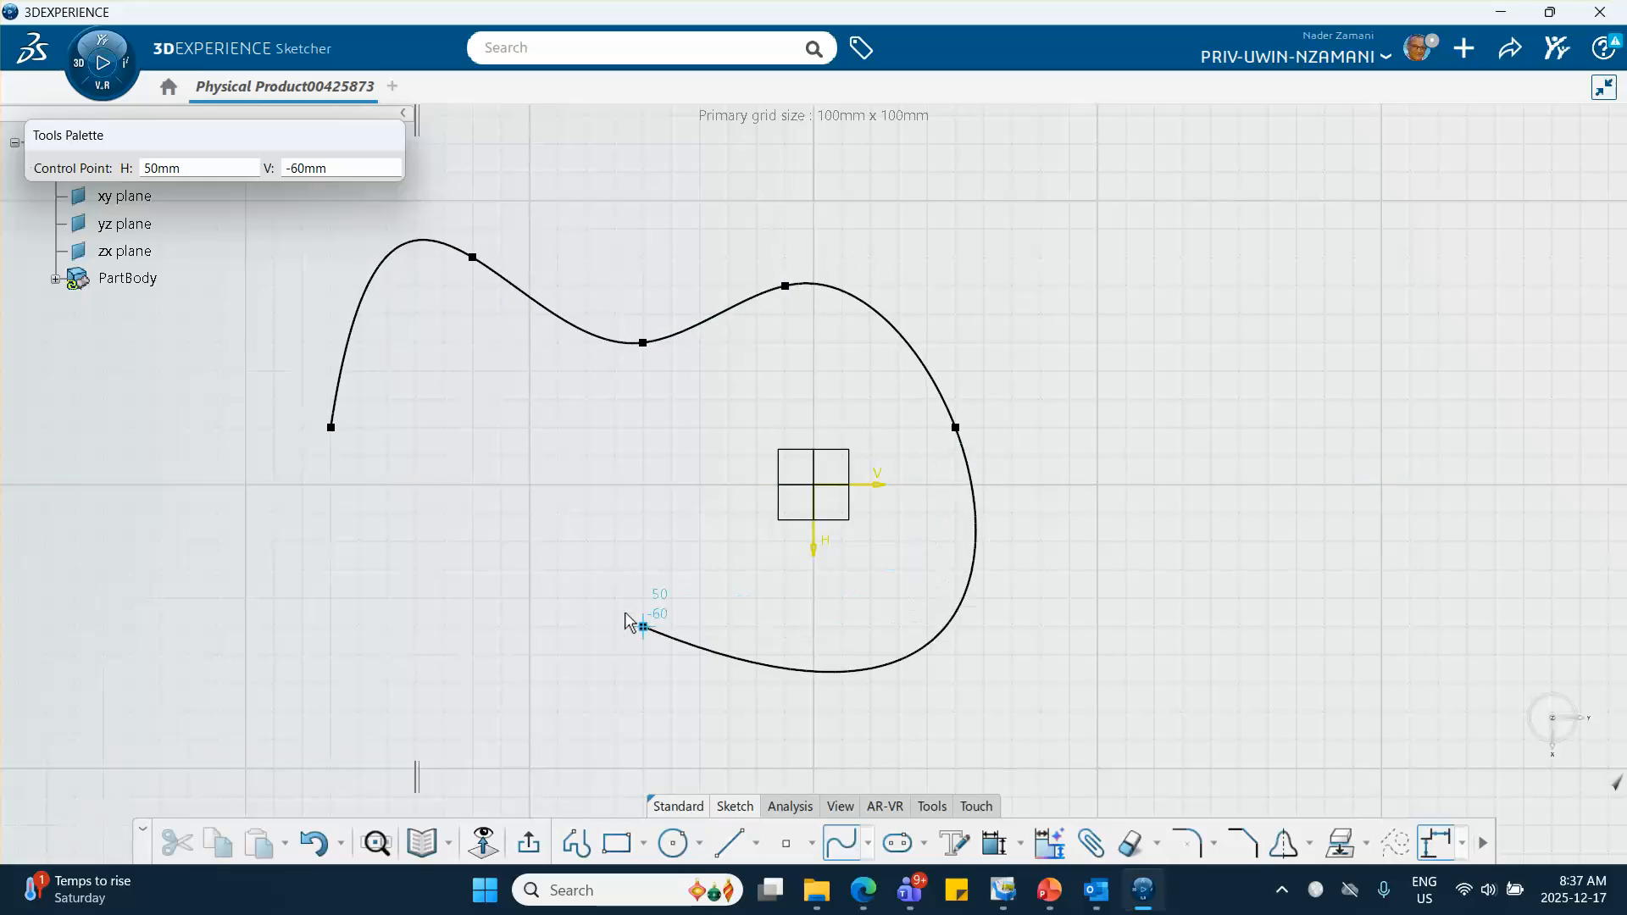
left_click(586, 598)
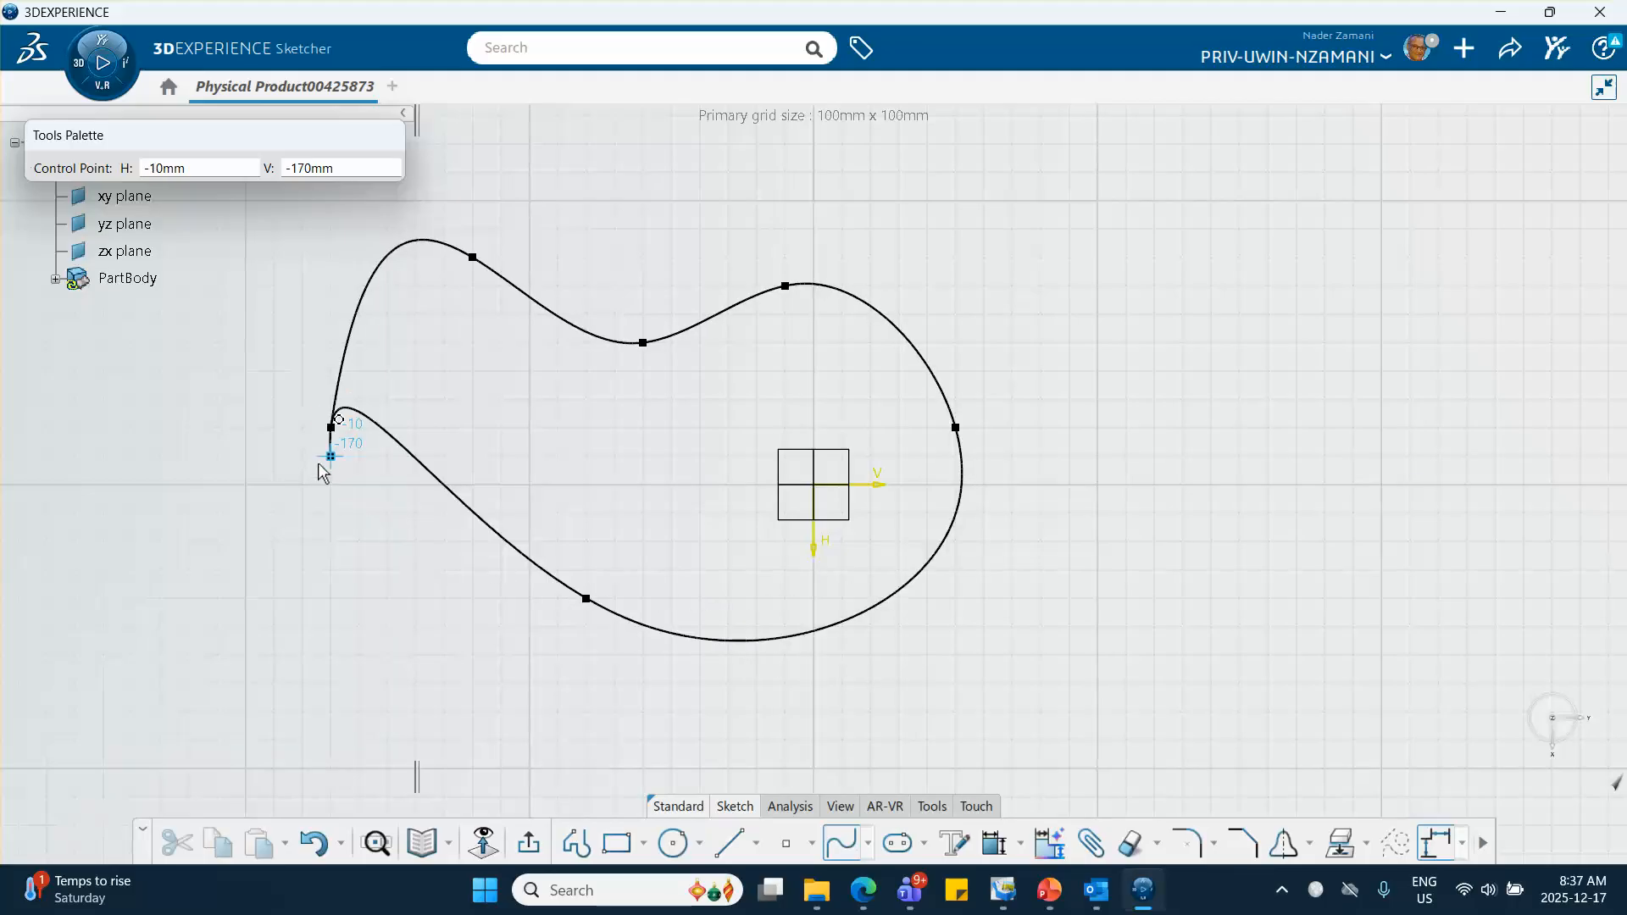
left_click(332, 428)
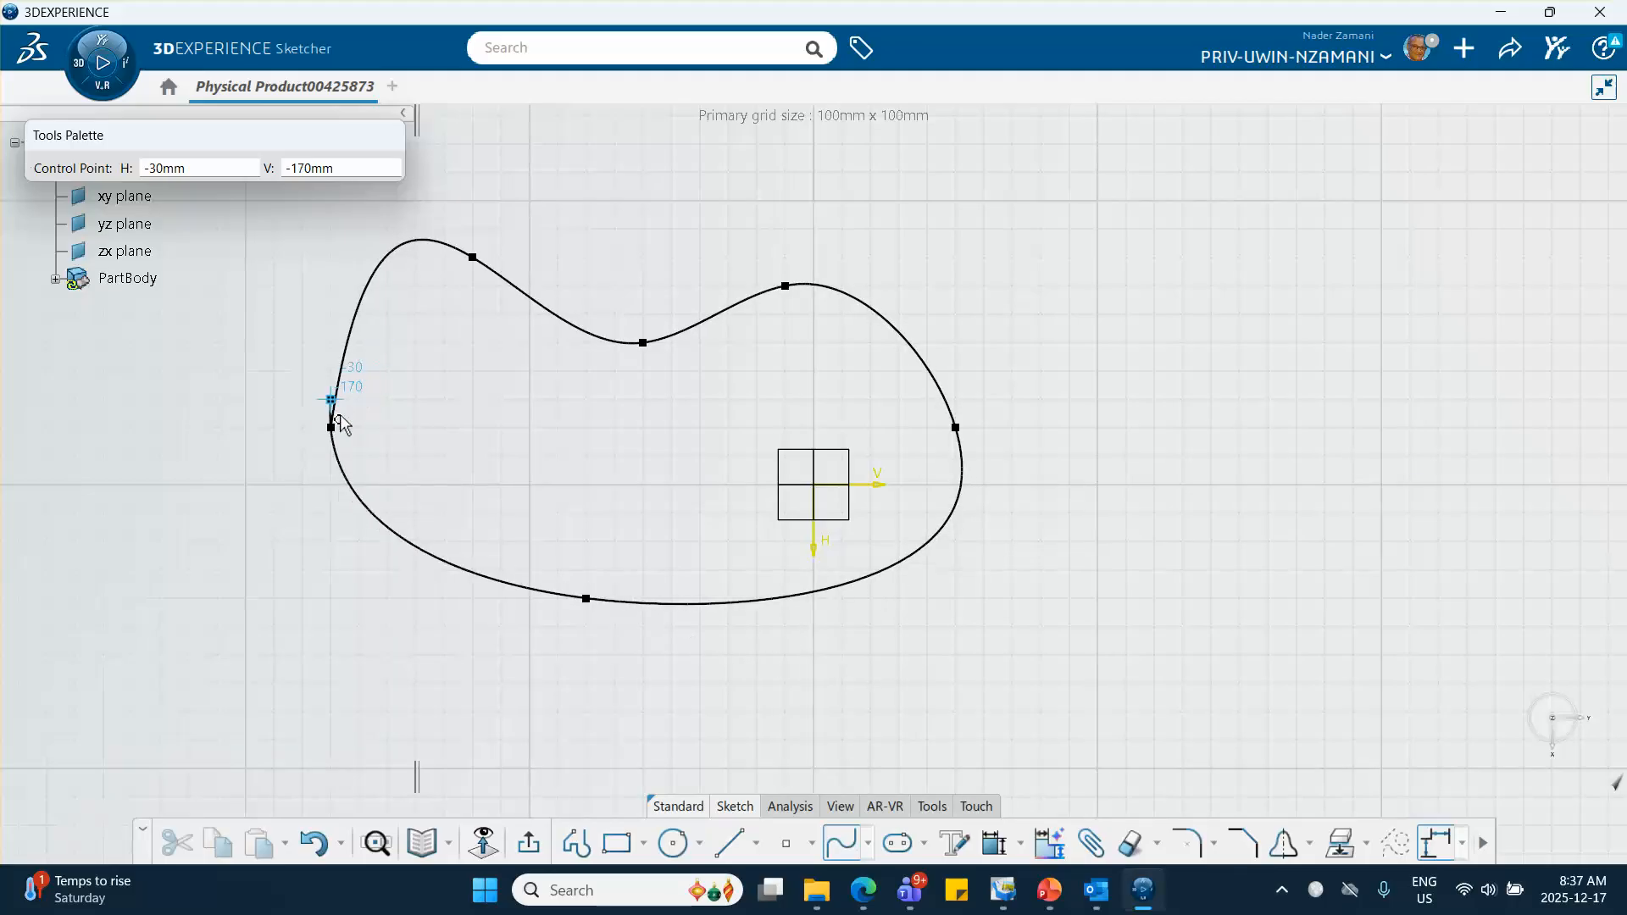
left_click(331, 400)
left_click(338, 423)
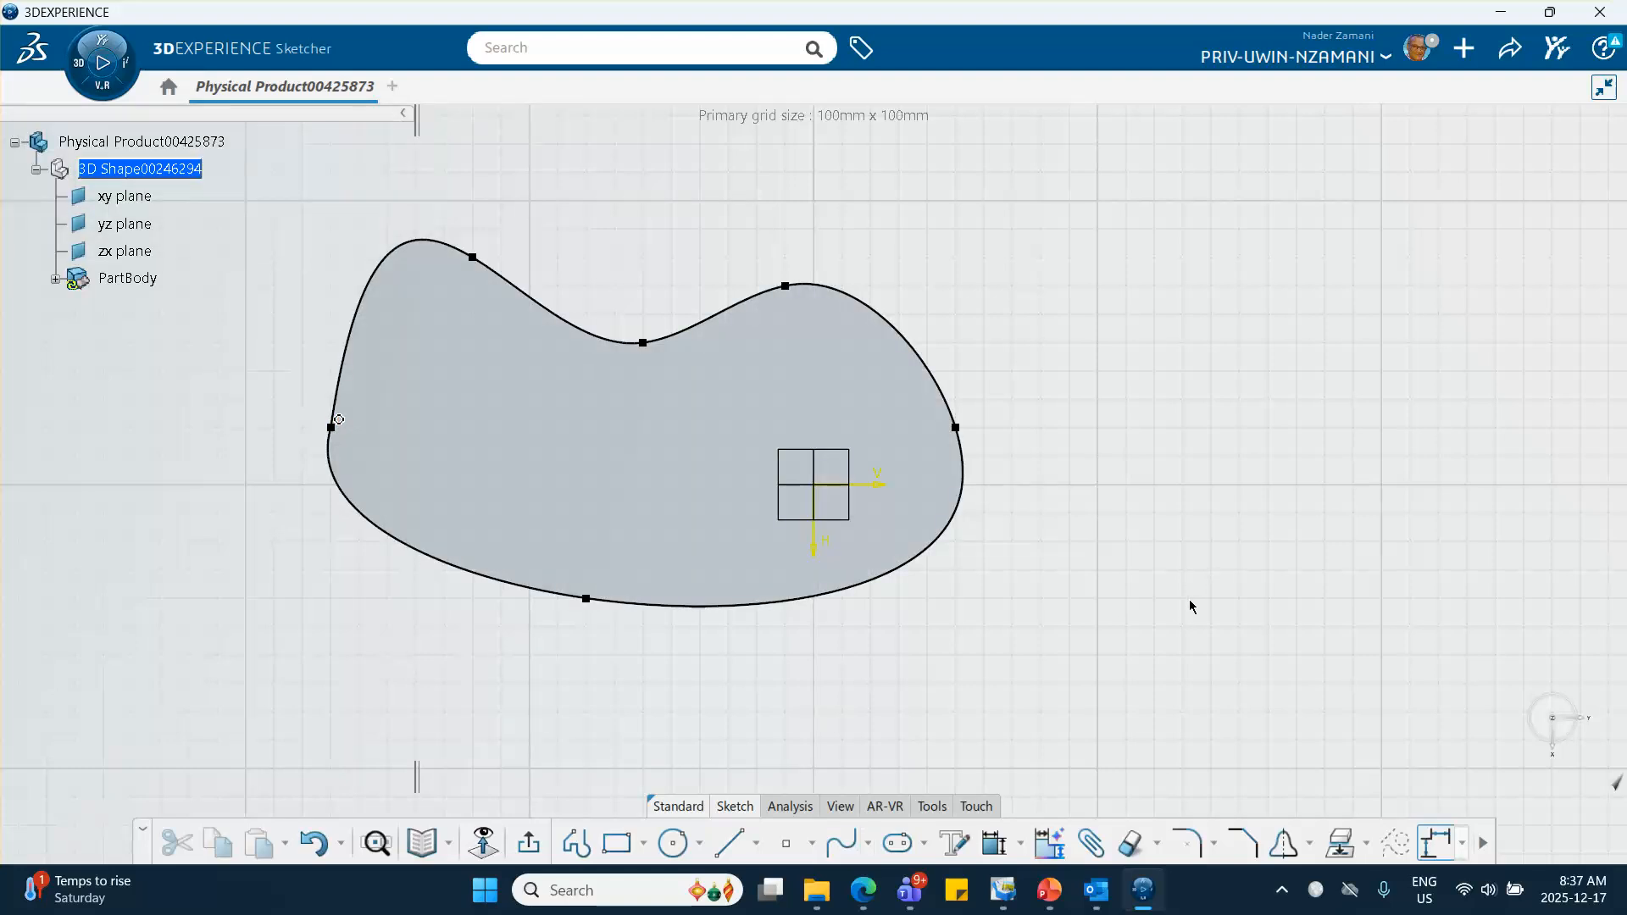
mouse_move(968, 646)
middle_mouse_down()
mouse_move(902, 604)
mouse_move(895, 626)
middle_mouse_up()
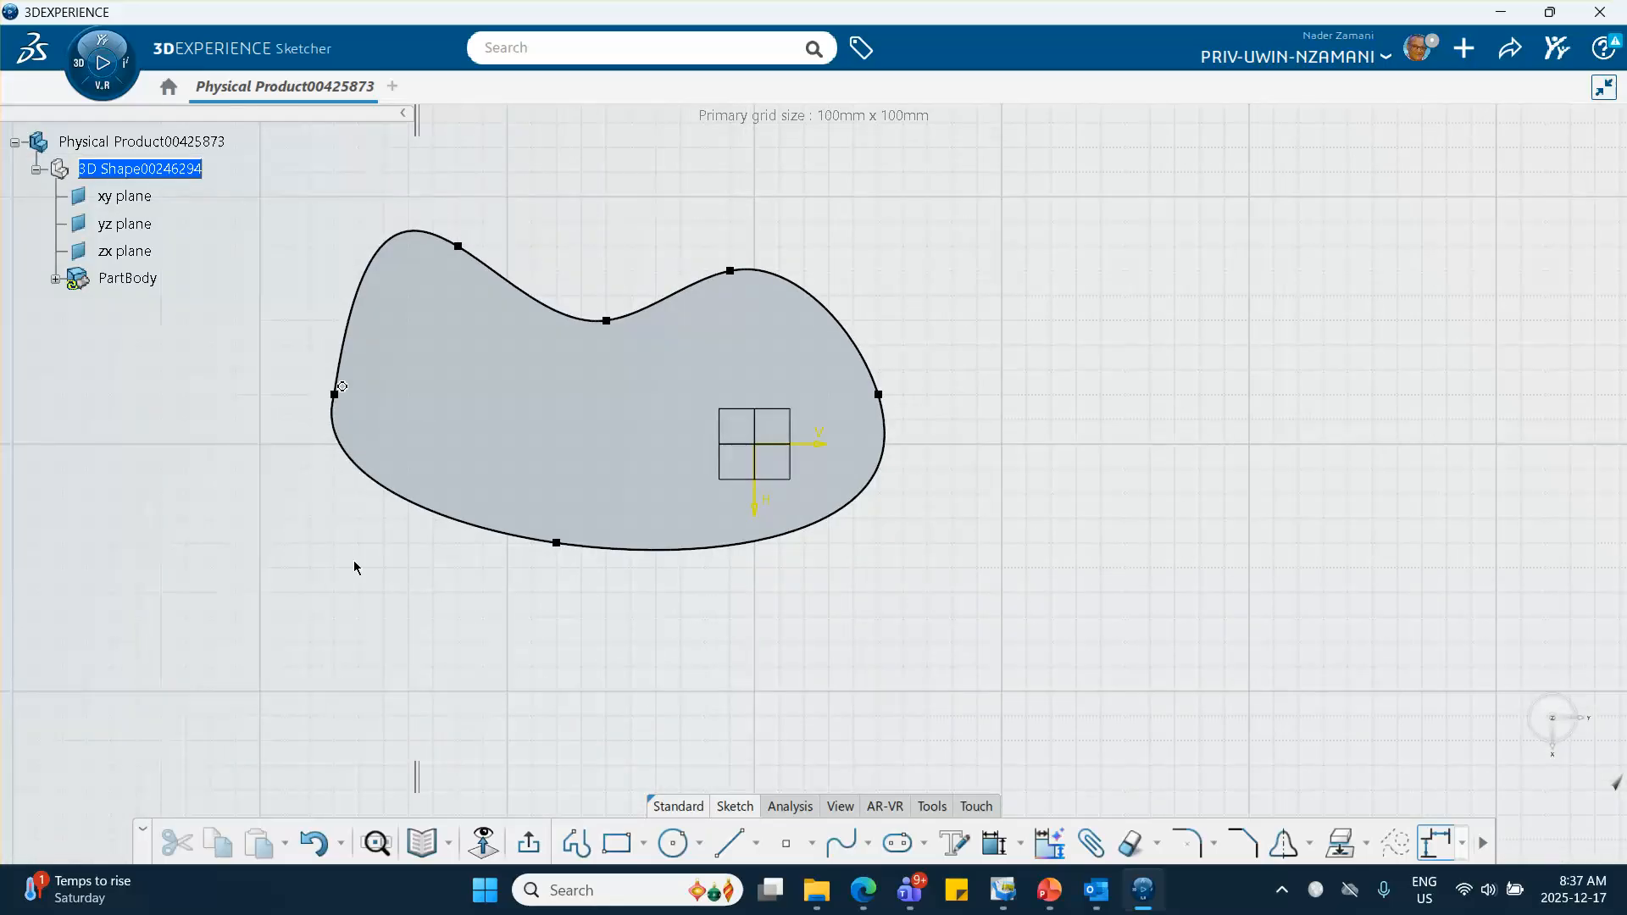
left_click(528, 843)
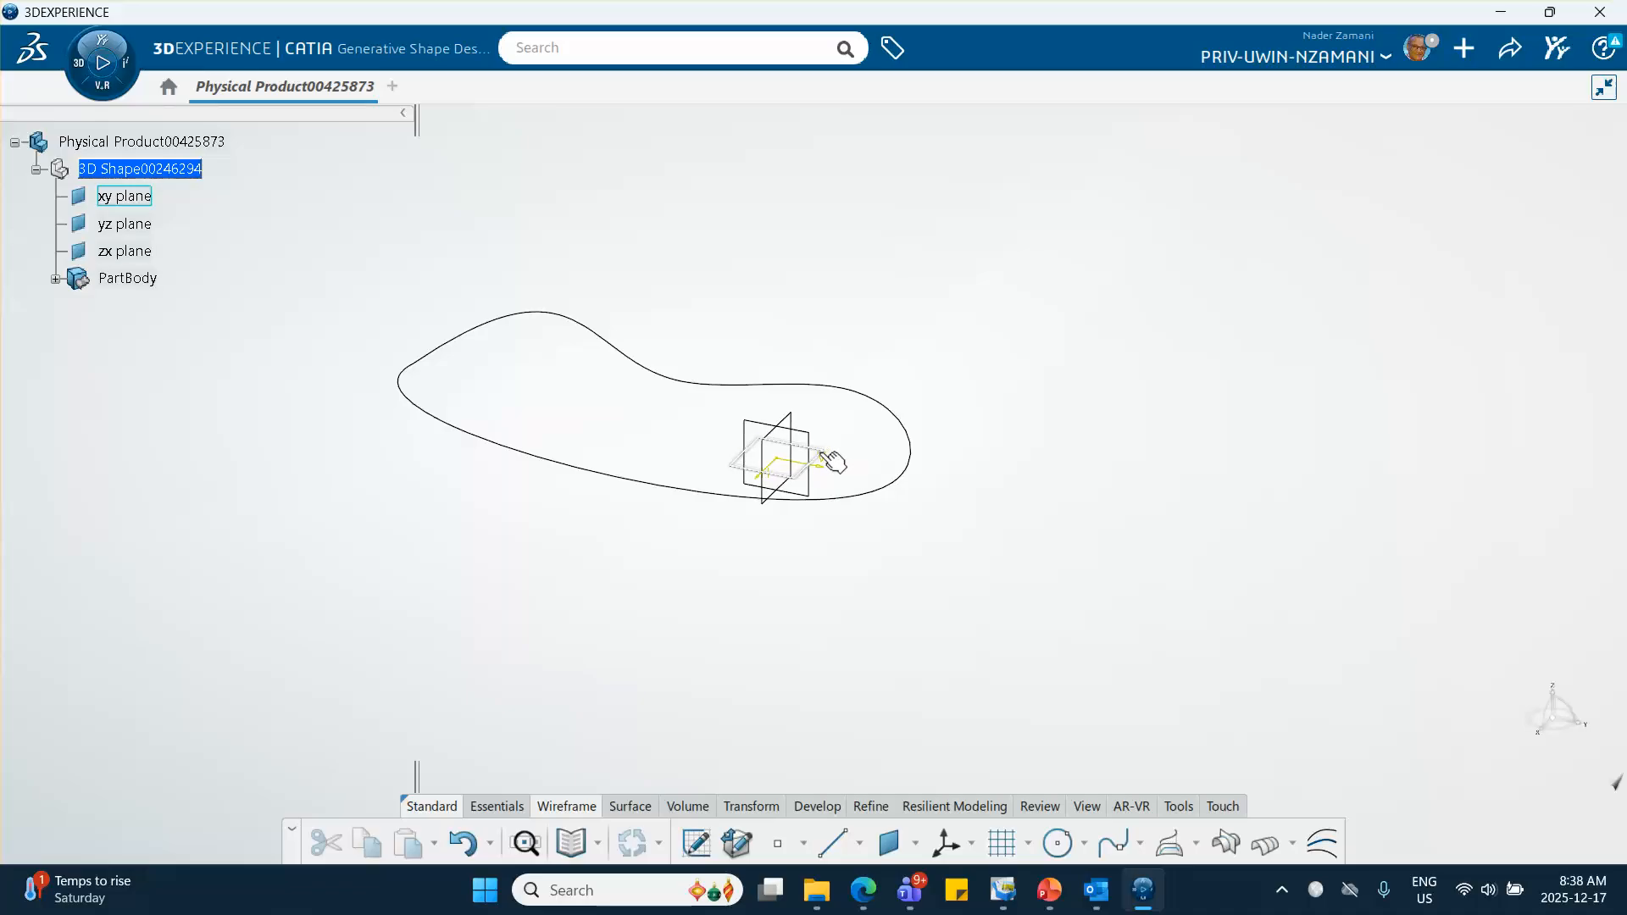
Sketch one slanted line below the closed spline in a separate sketch on the xy plane, and exit the sketch.
left_click(833, 462)
left_click(968, 383)
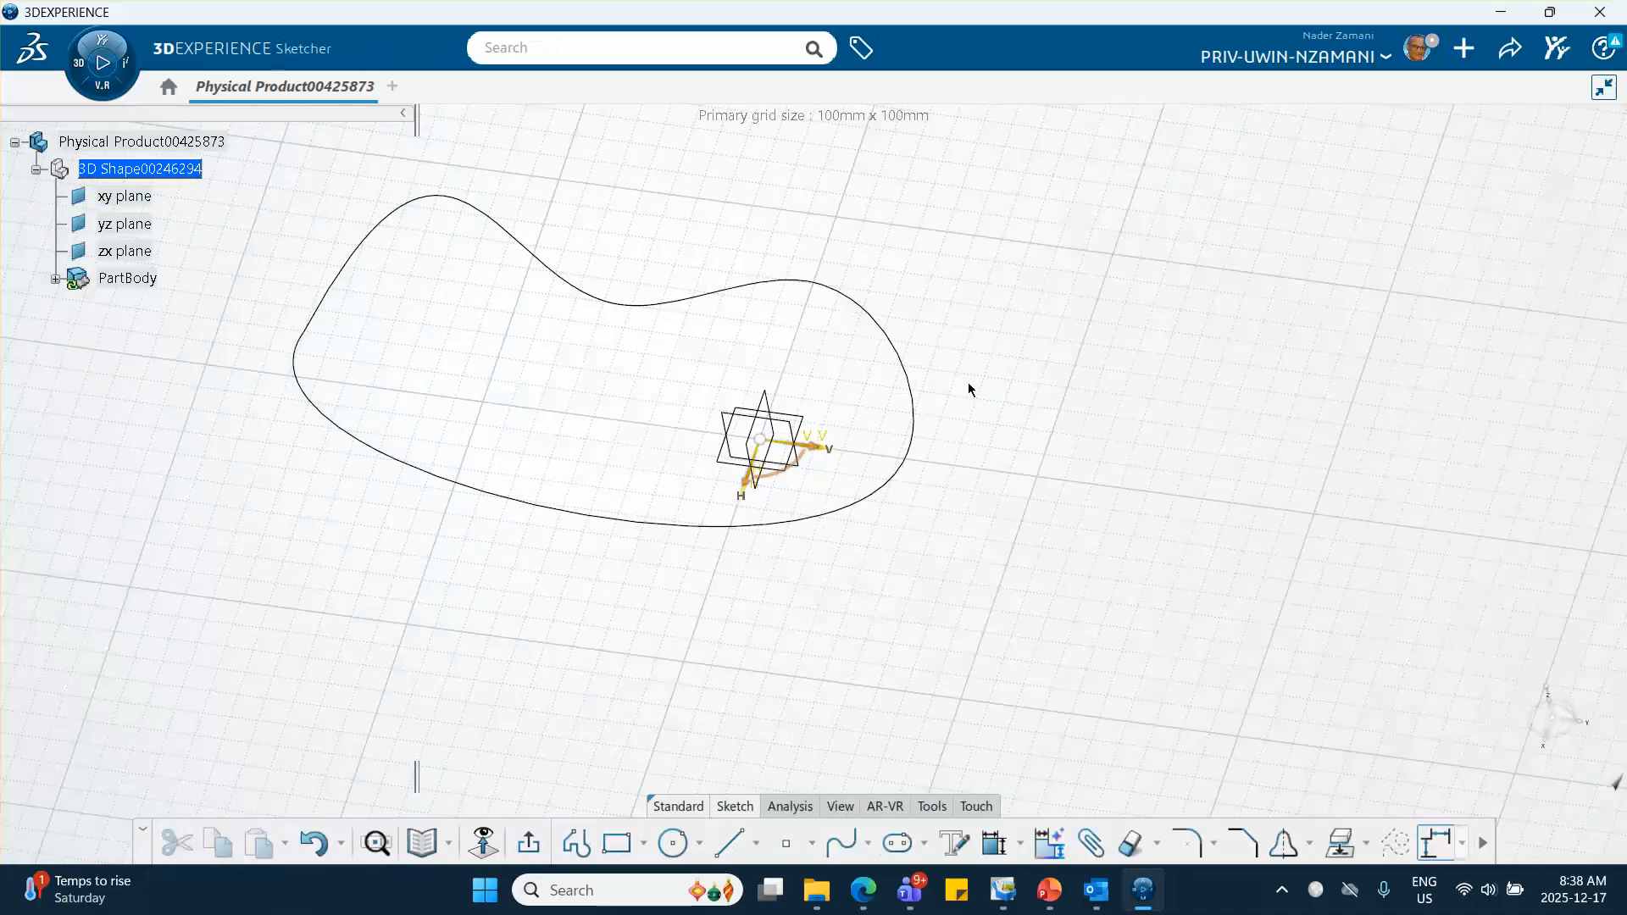
left_click(727, 844)
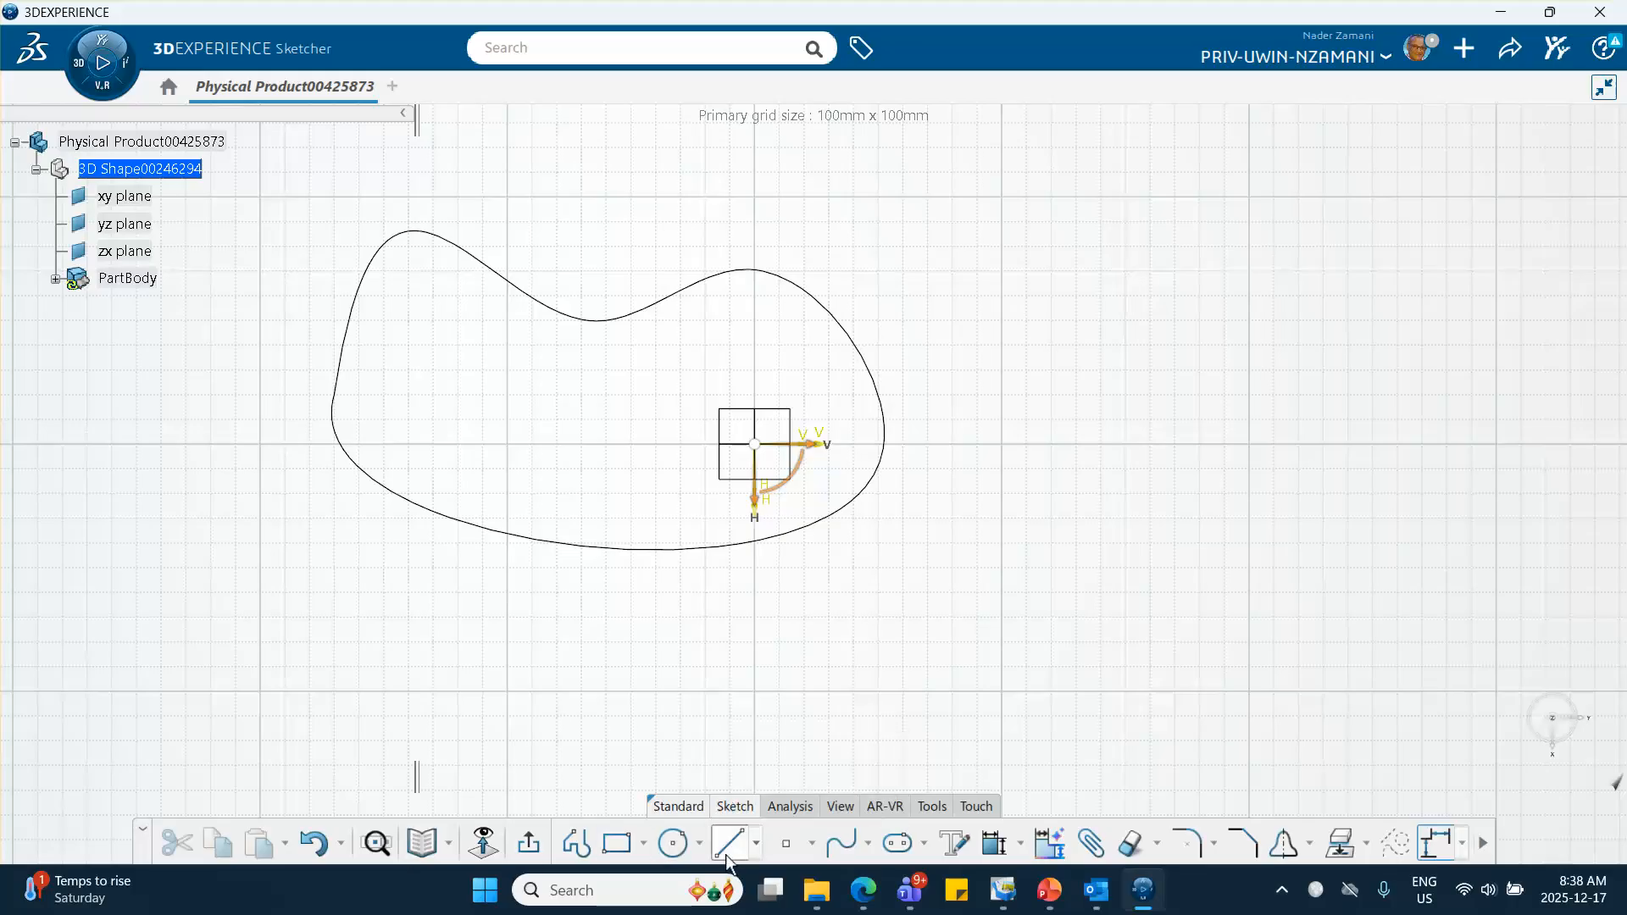
left_click(286, 740)
left_click(1099, 542)
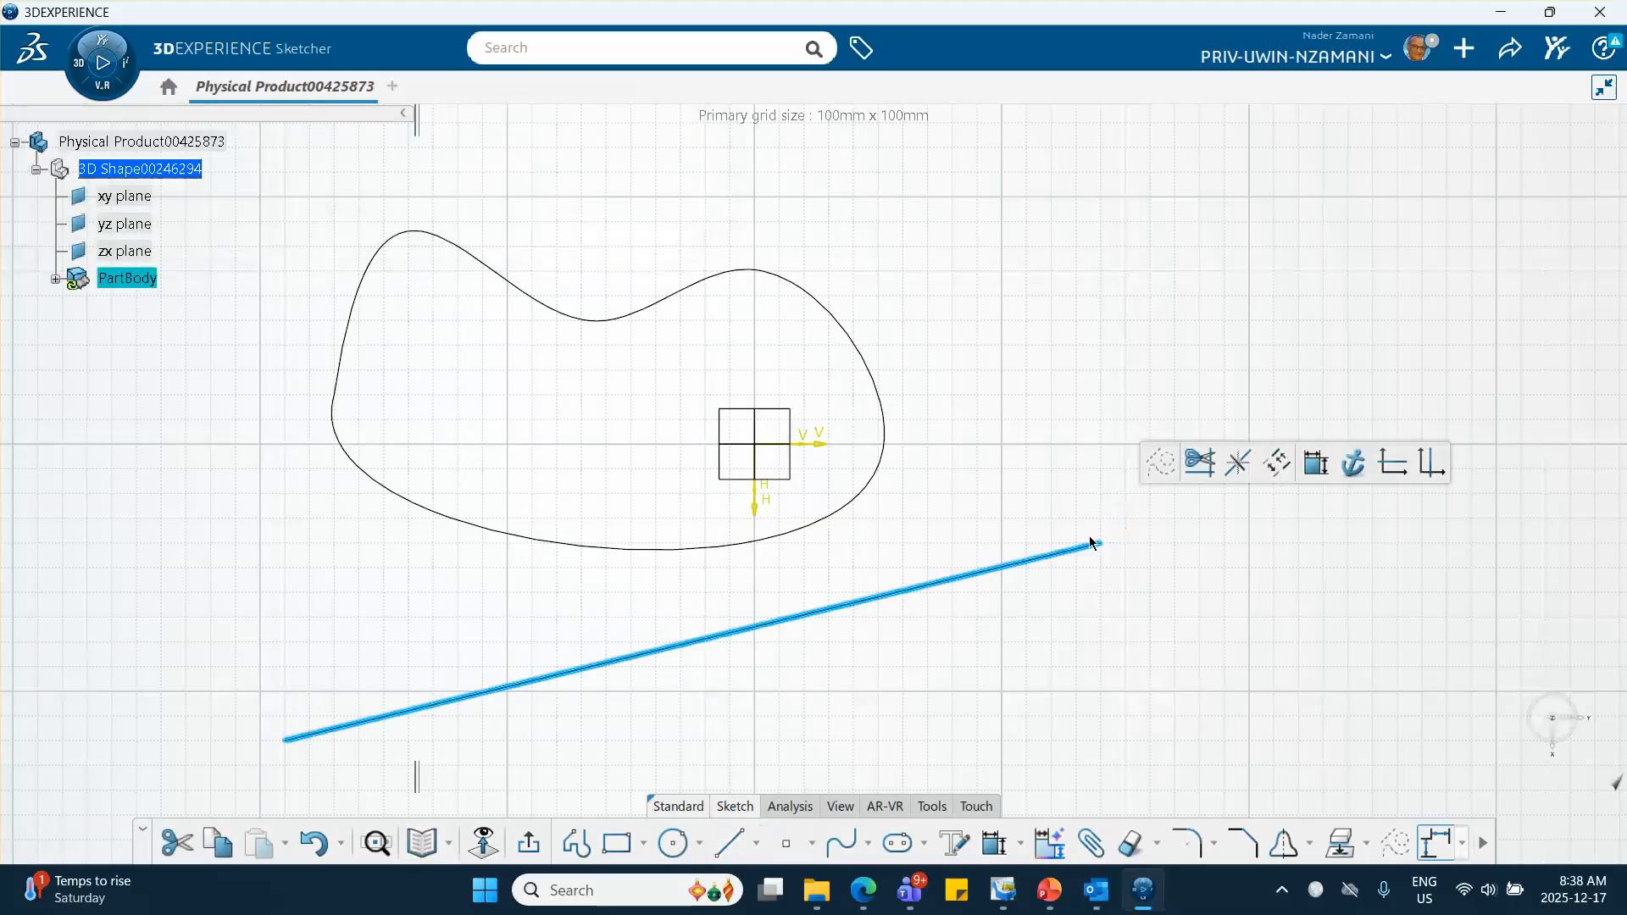
left_click(531, 842)
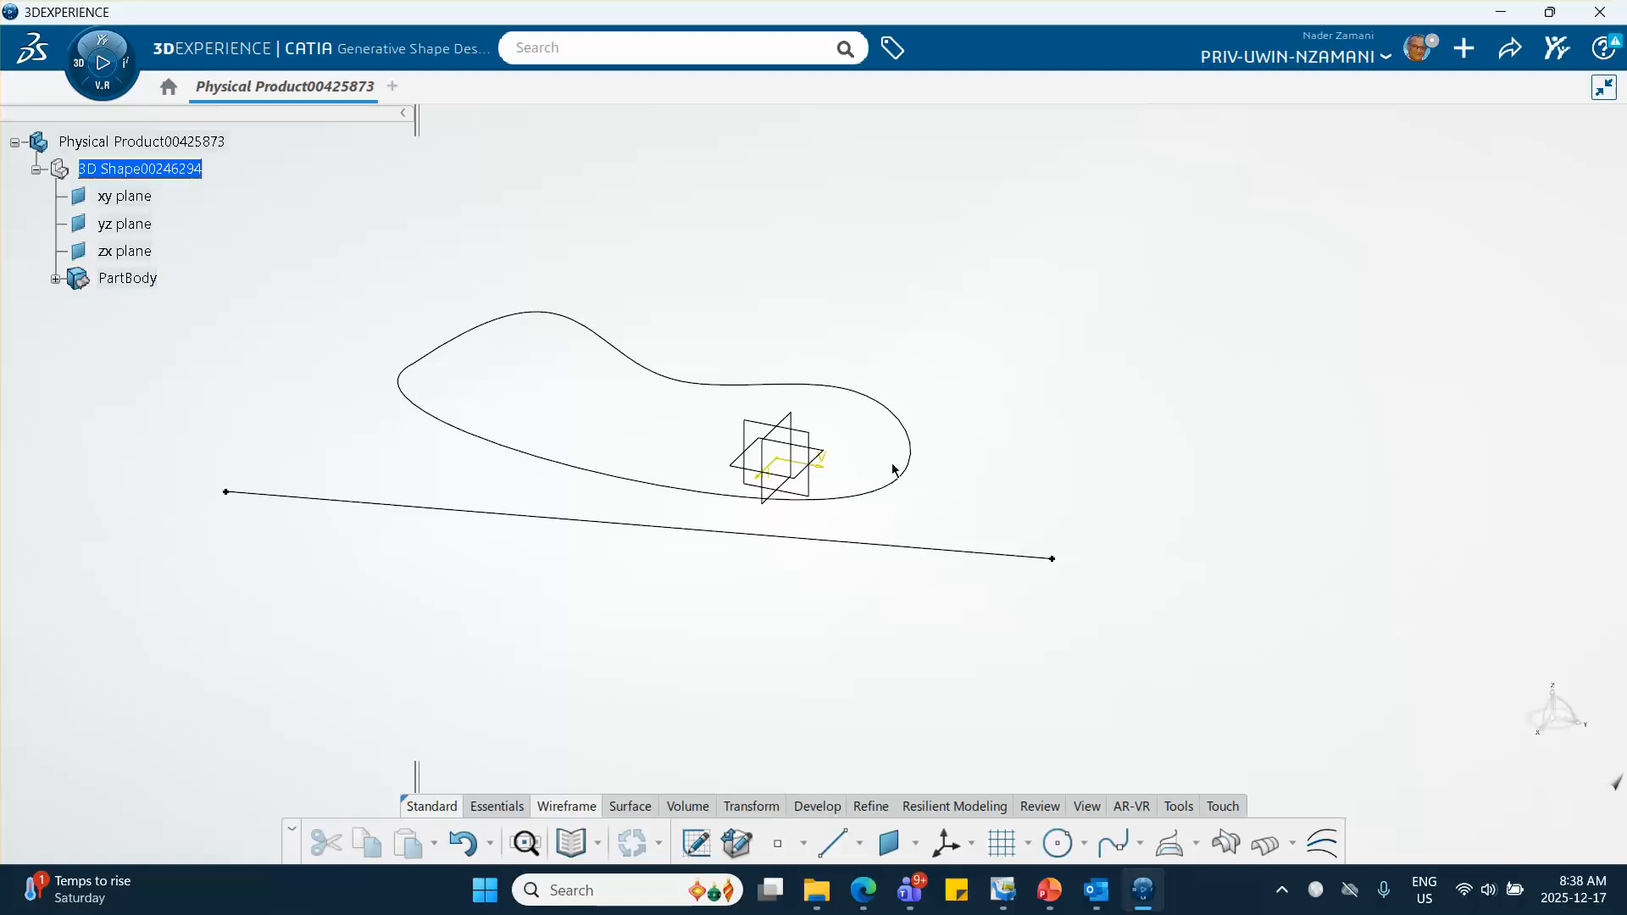
Create a Tangent on curve point using Sketch.1 as the curve and Sketch.2 as the tangent direction, checking it from the top view.
left_click(780, 851)
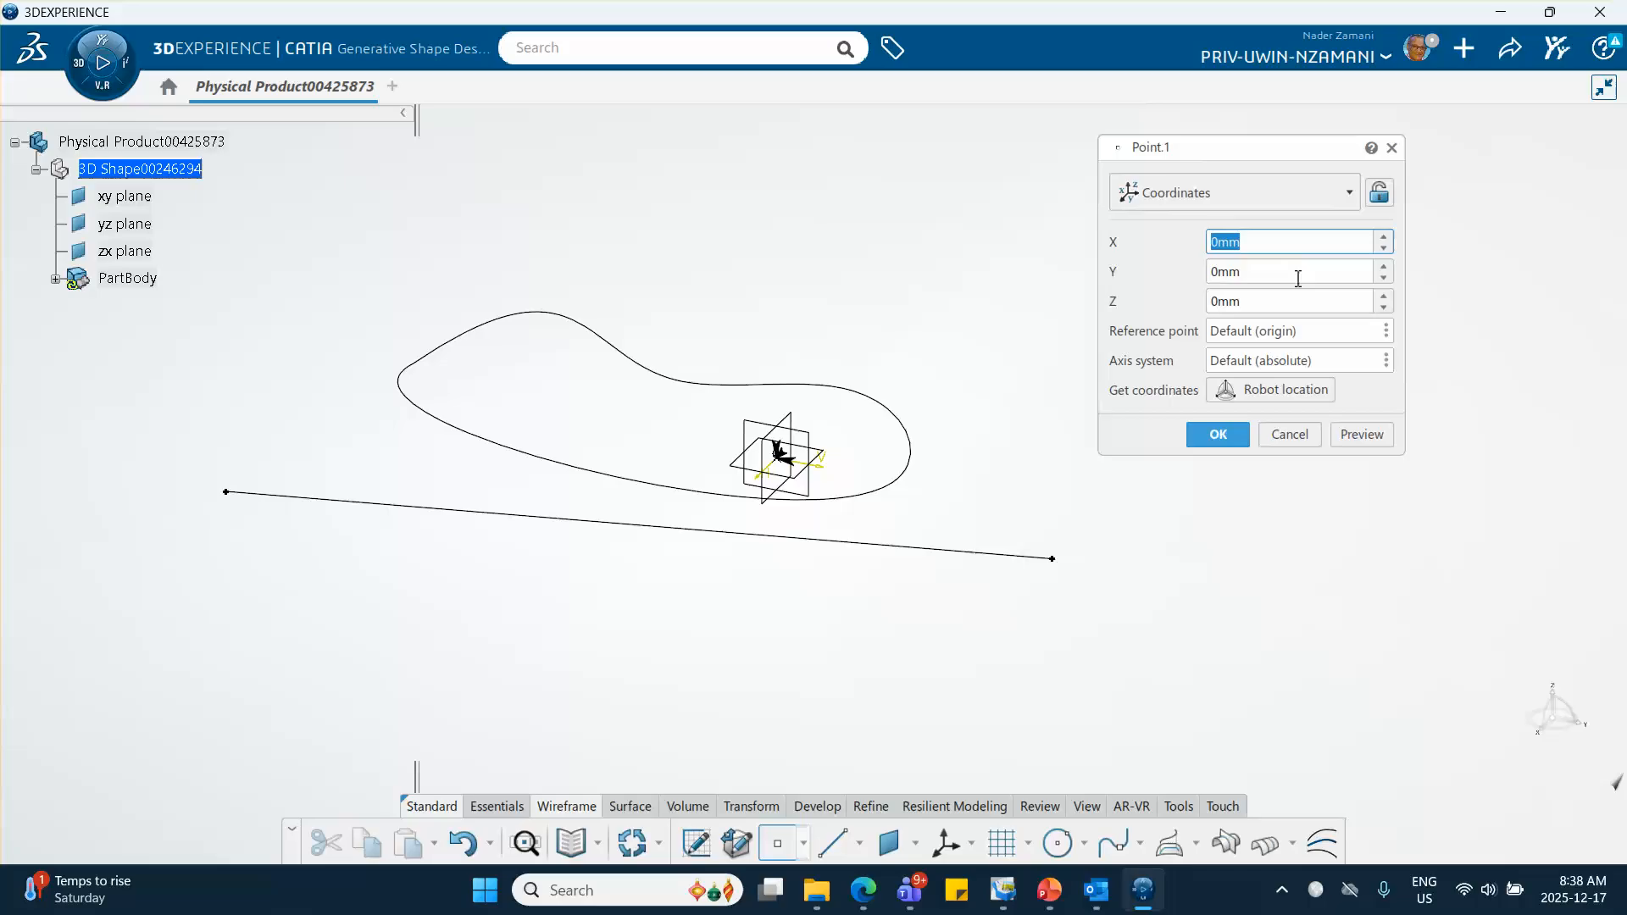
left_click(1269, 190)
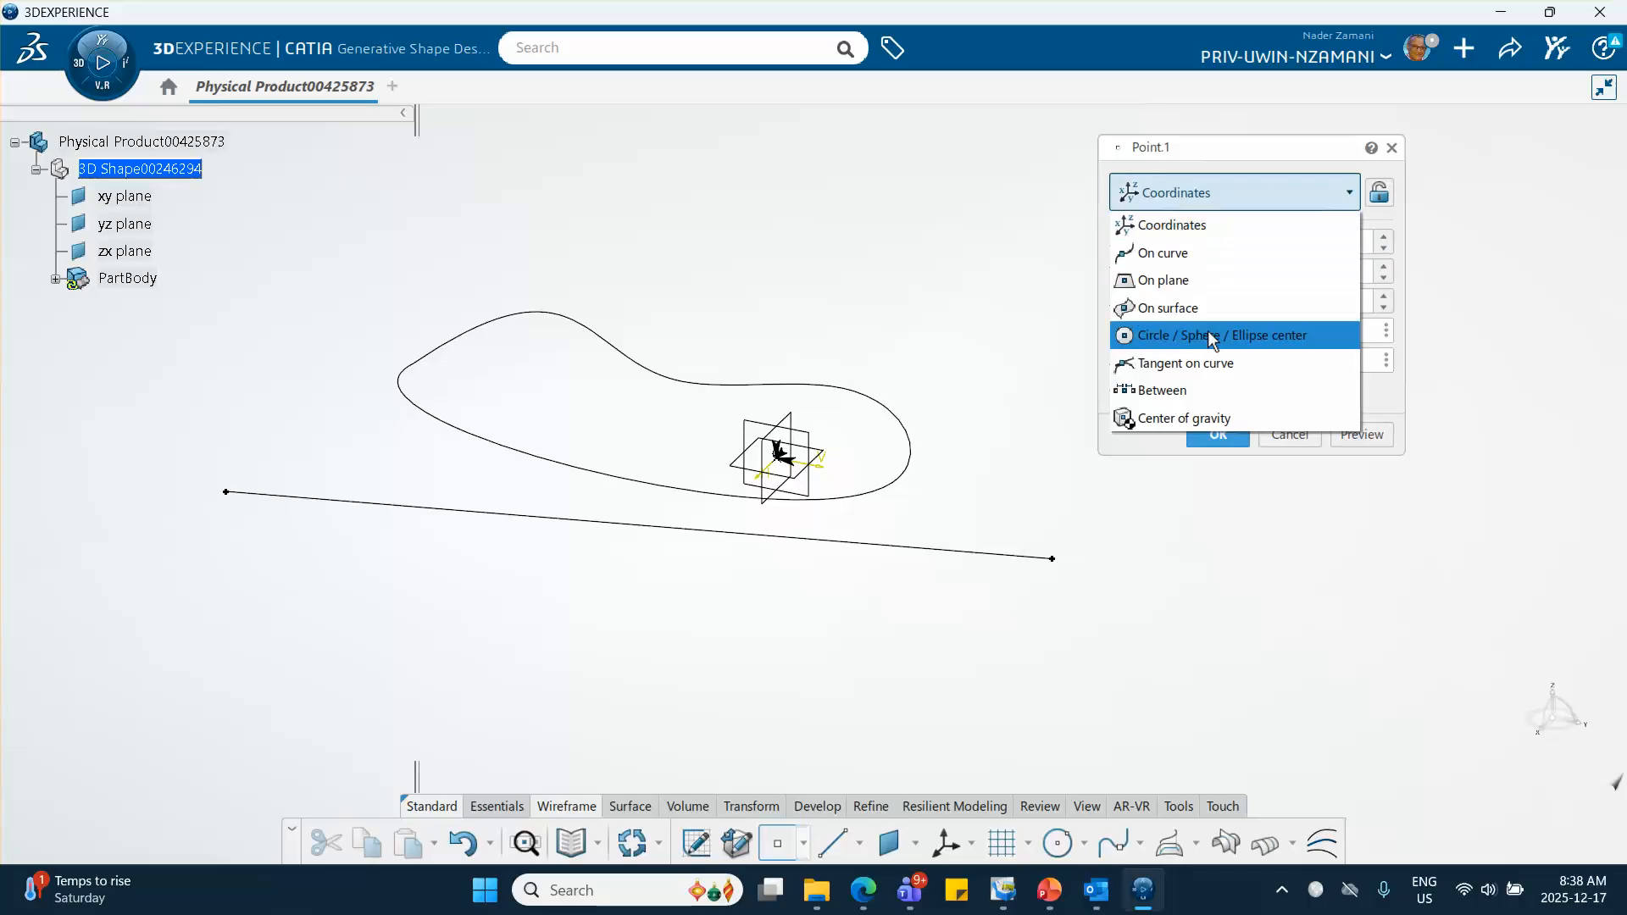
left_click(1185, 363)
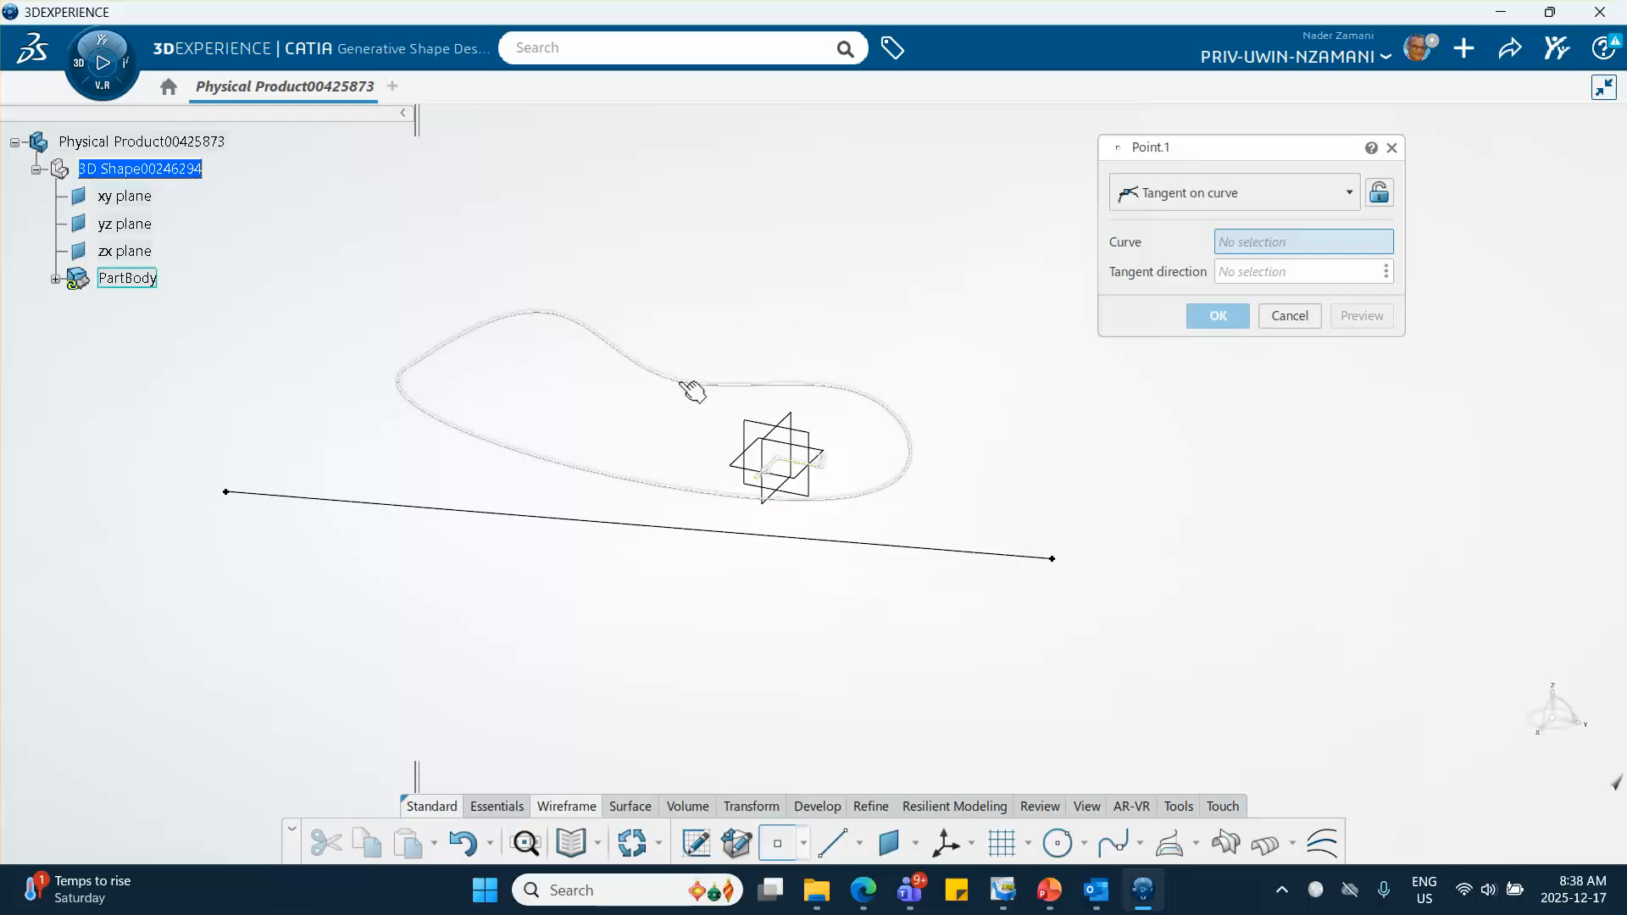
left_click(690, 391)
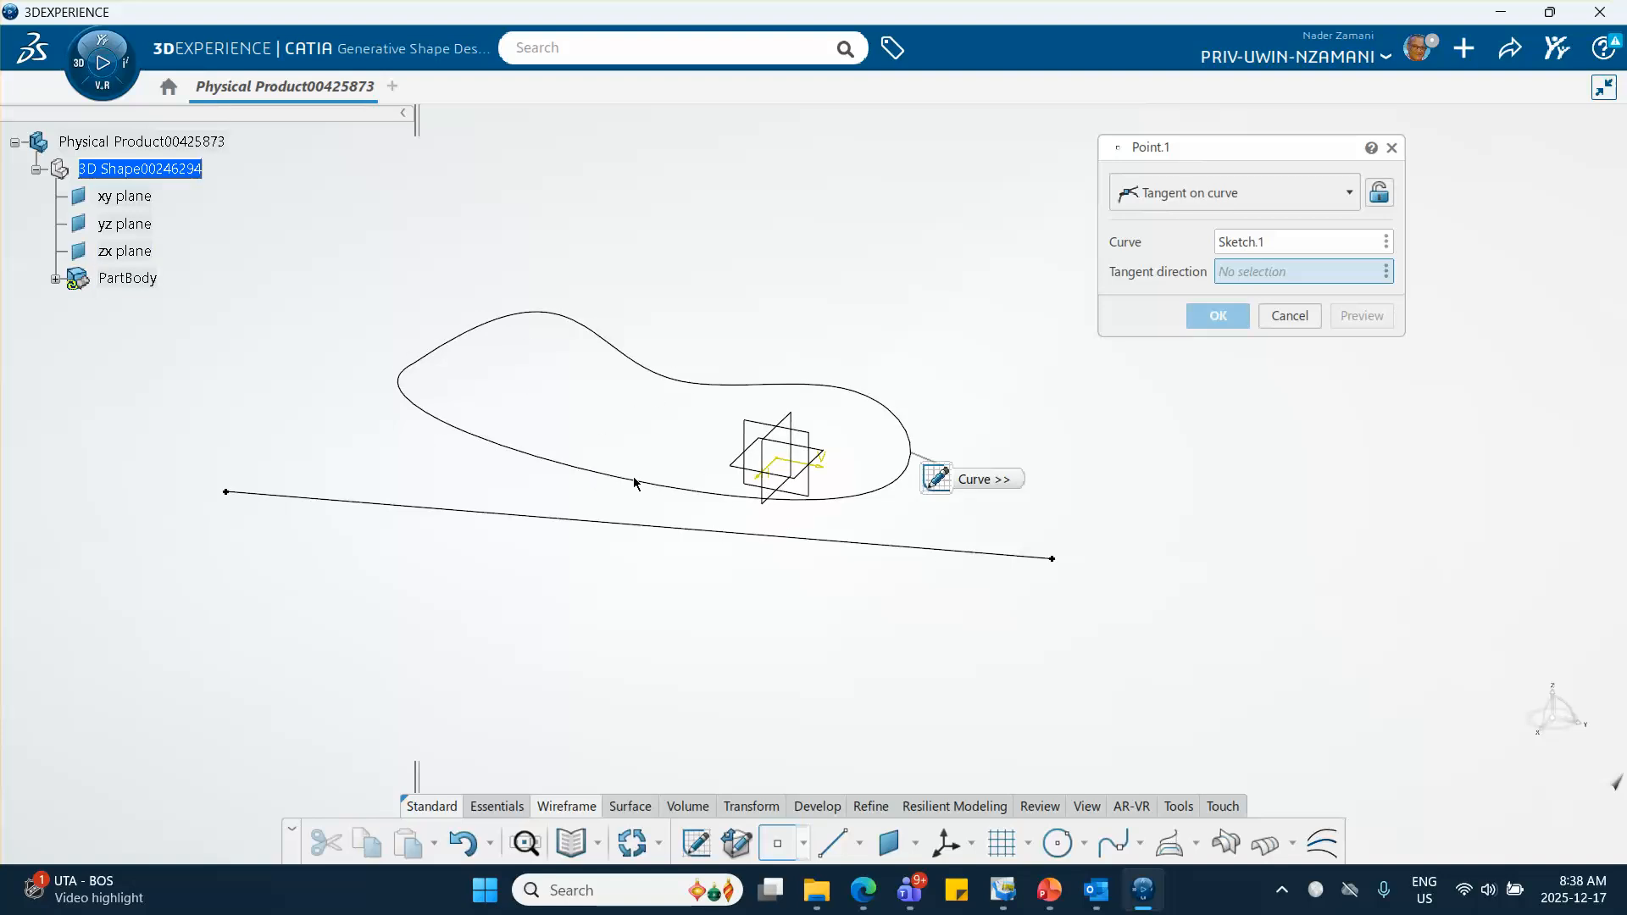
left_click(908, 555)
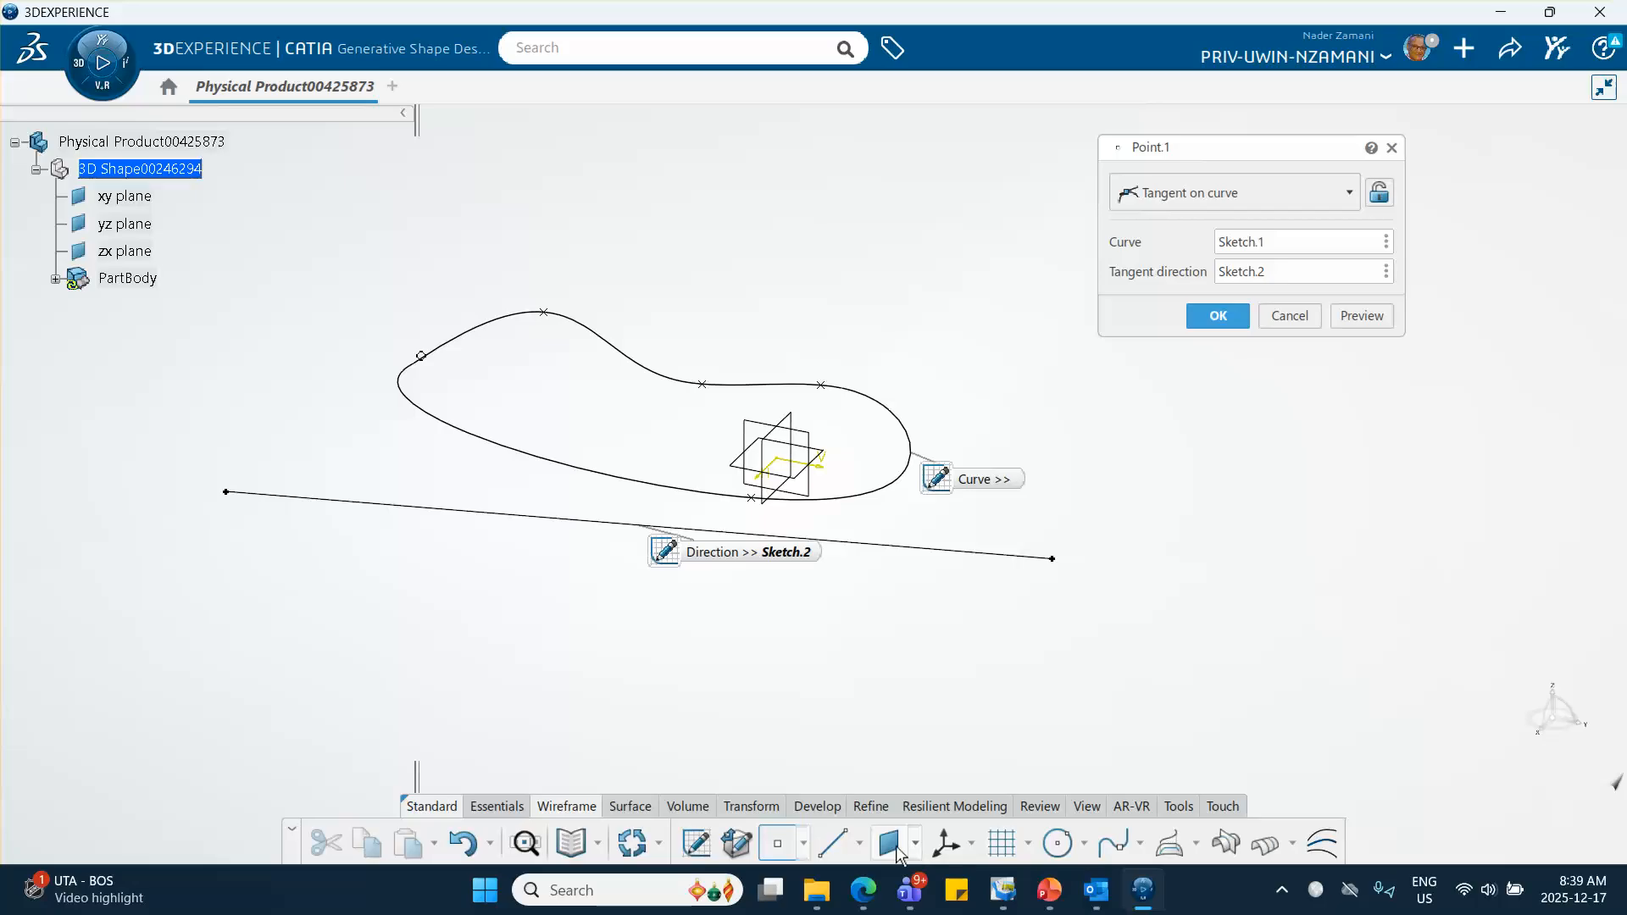
left_click(1088, 807)
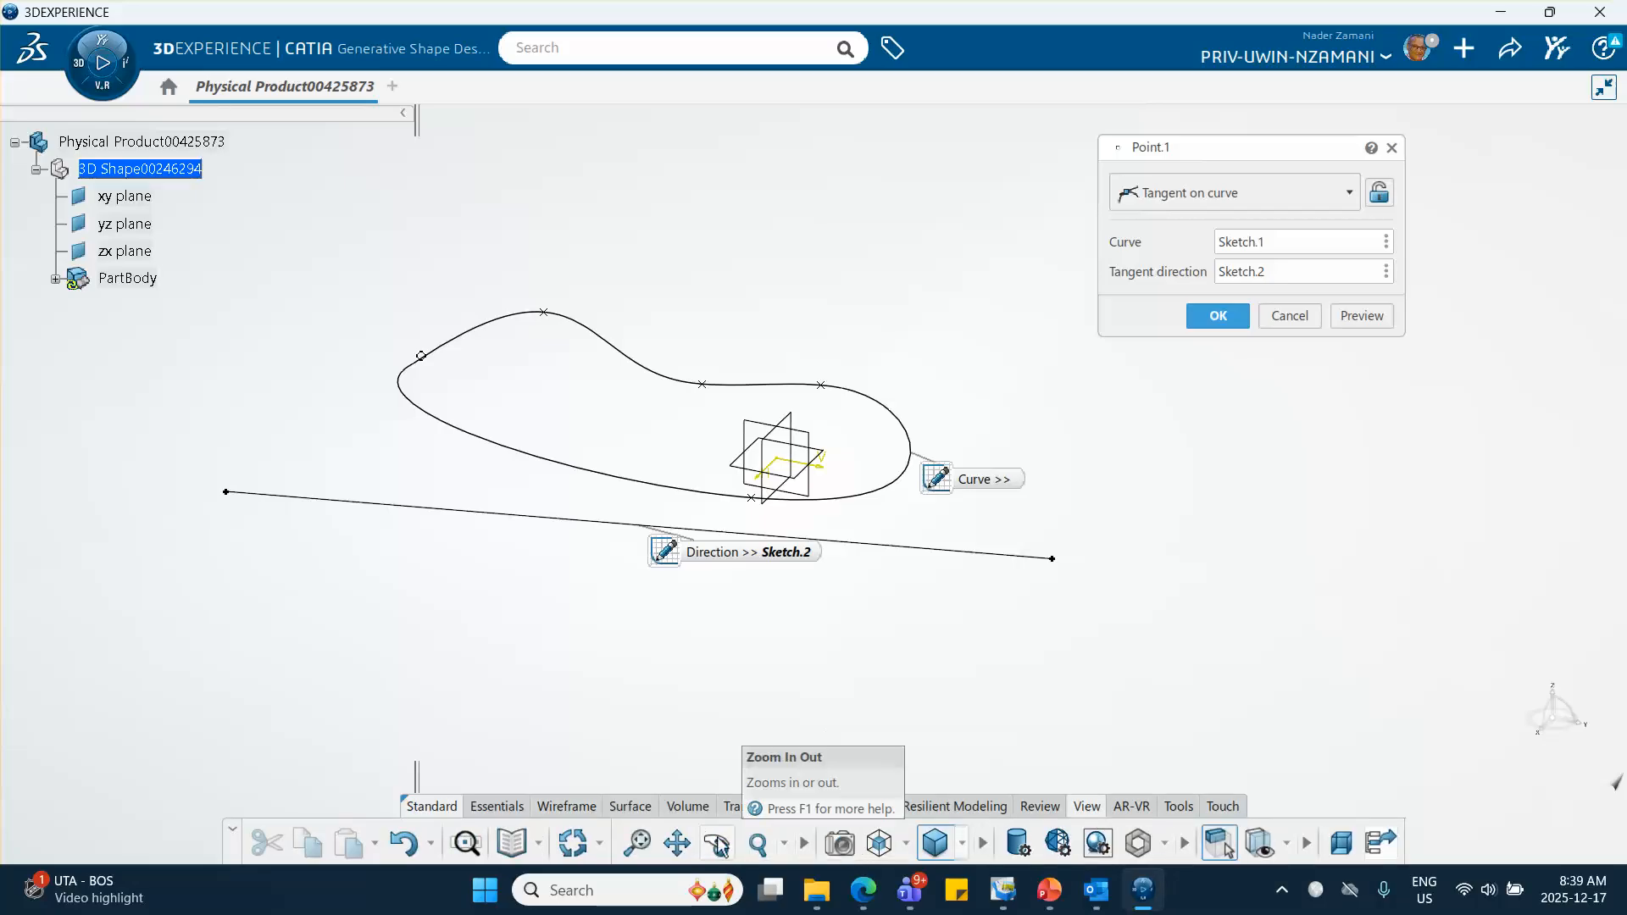
left_click(906, 844)
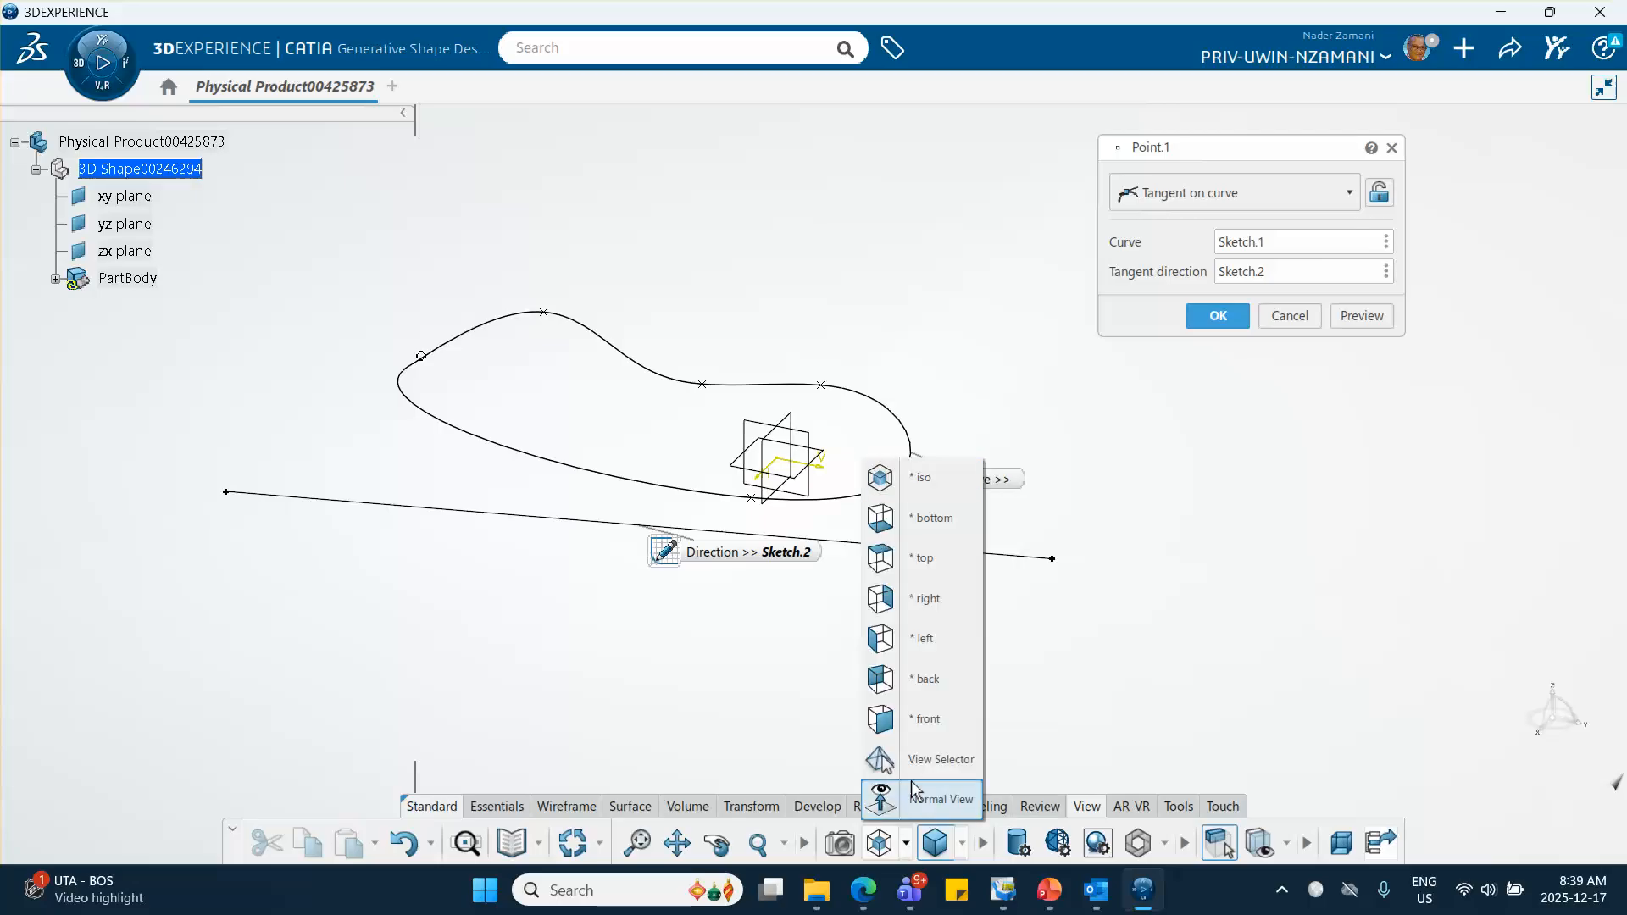
left_click(924, 560)
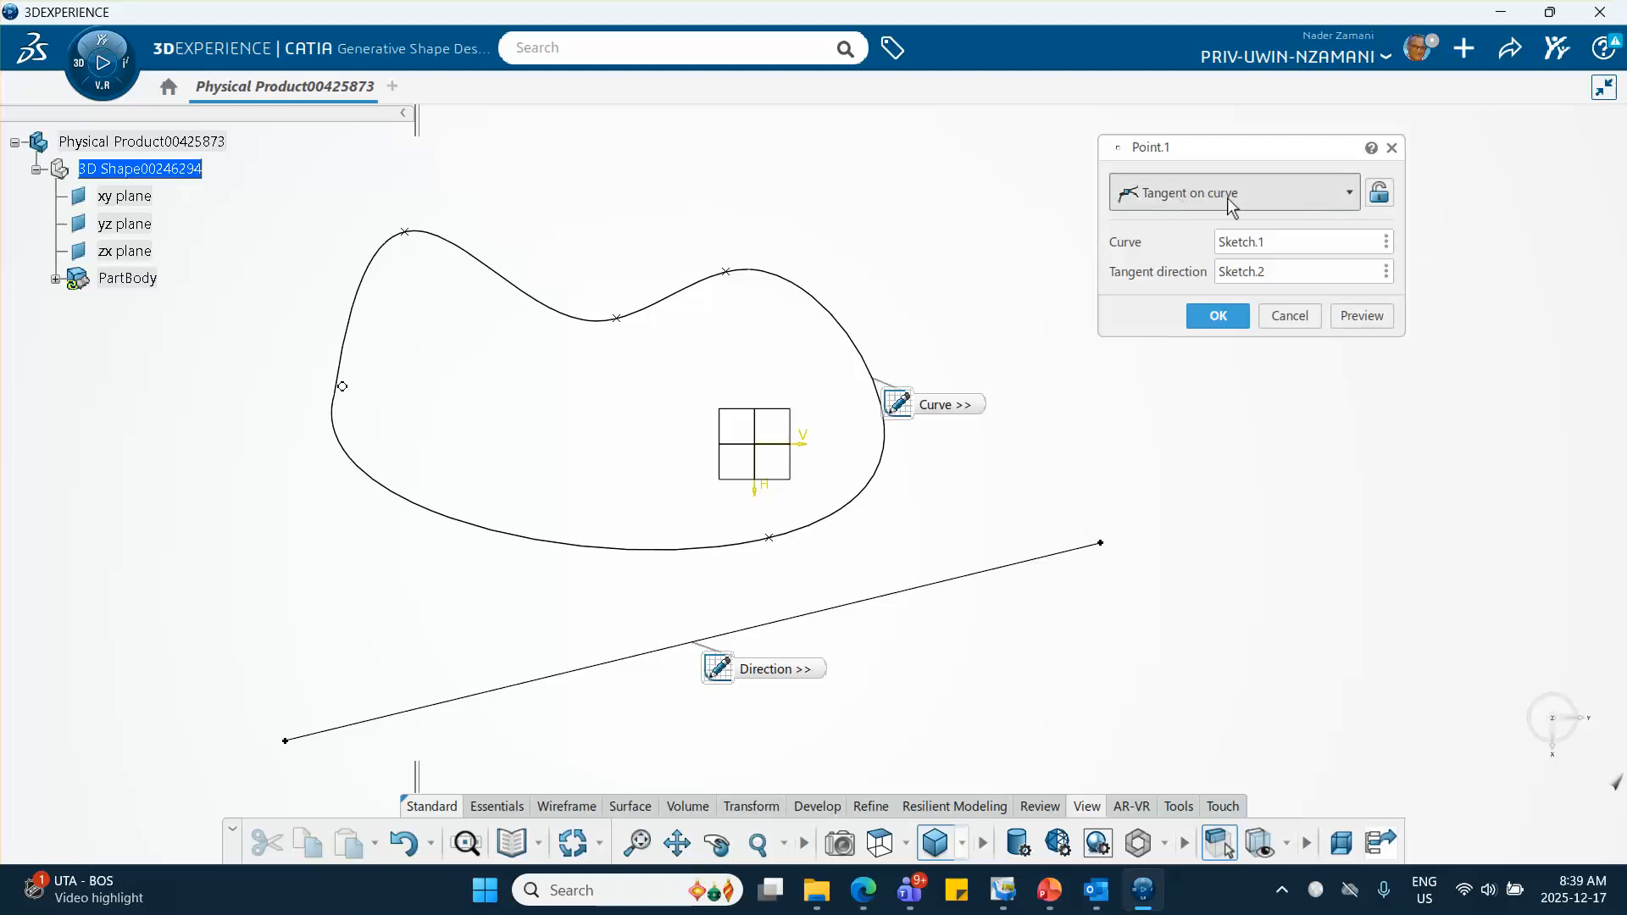
left_click(1218, 315)
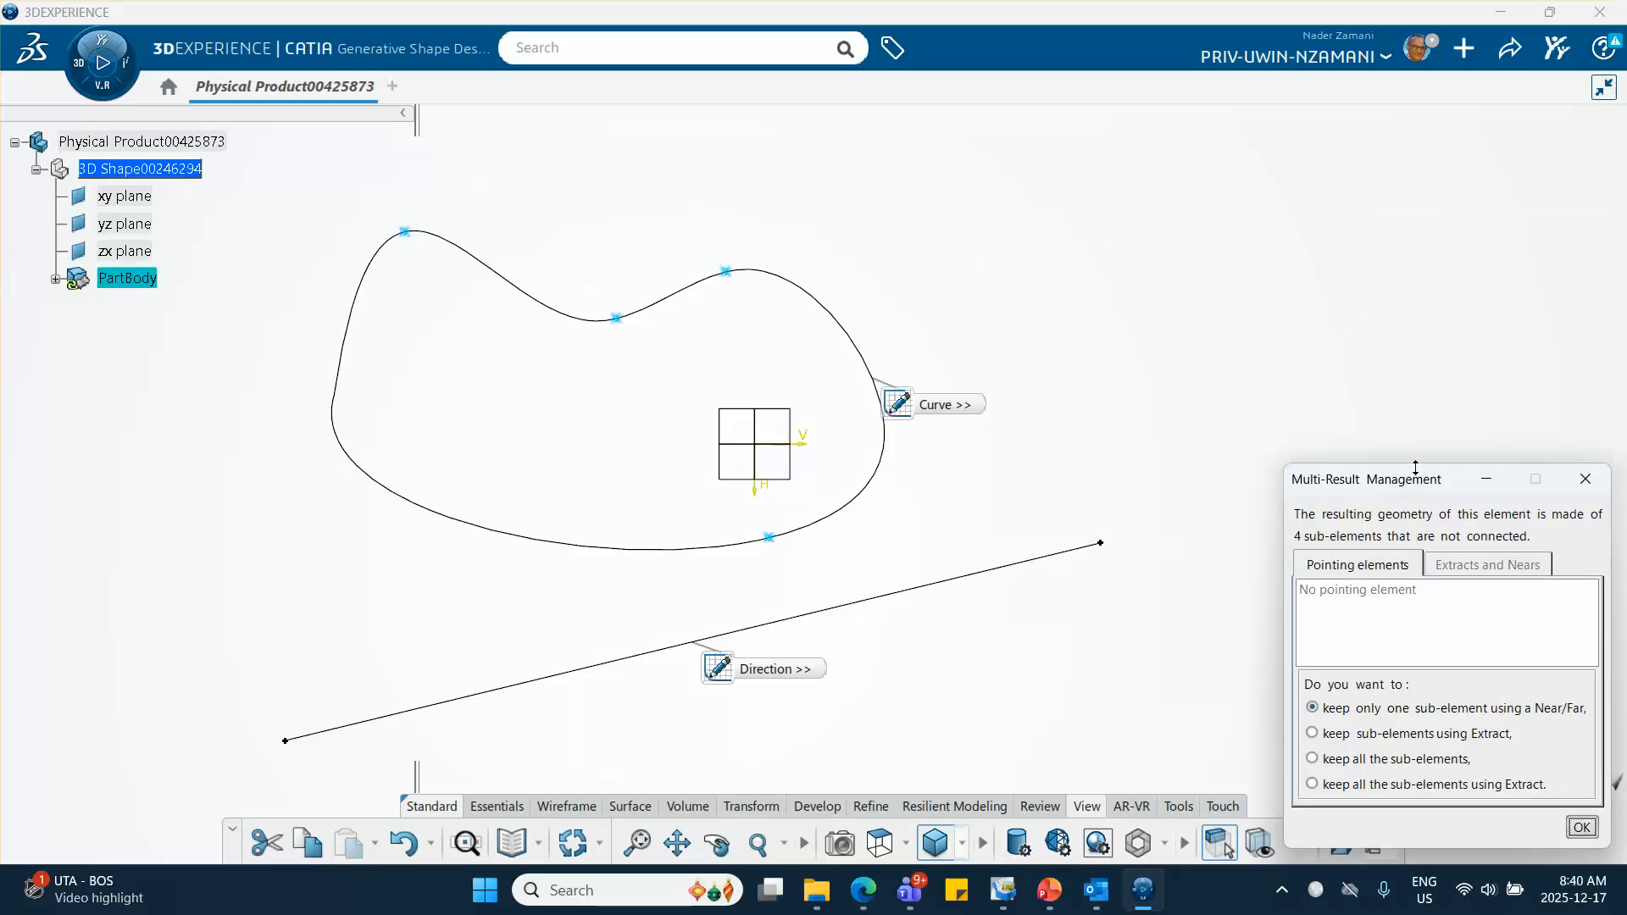
Keep only one tangent point using Near/Far, with Sketch.2 as the reference element and the Far option.
left_click_drag(1403, 486, 1352, 247)
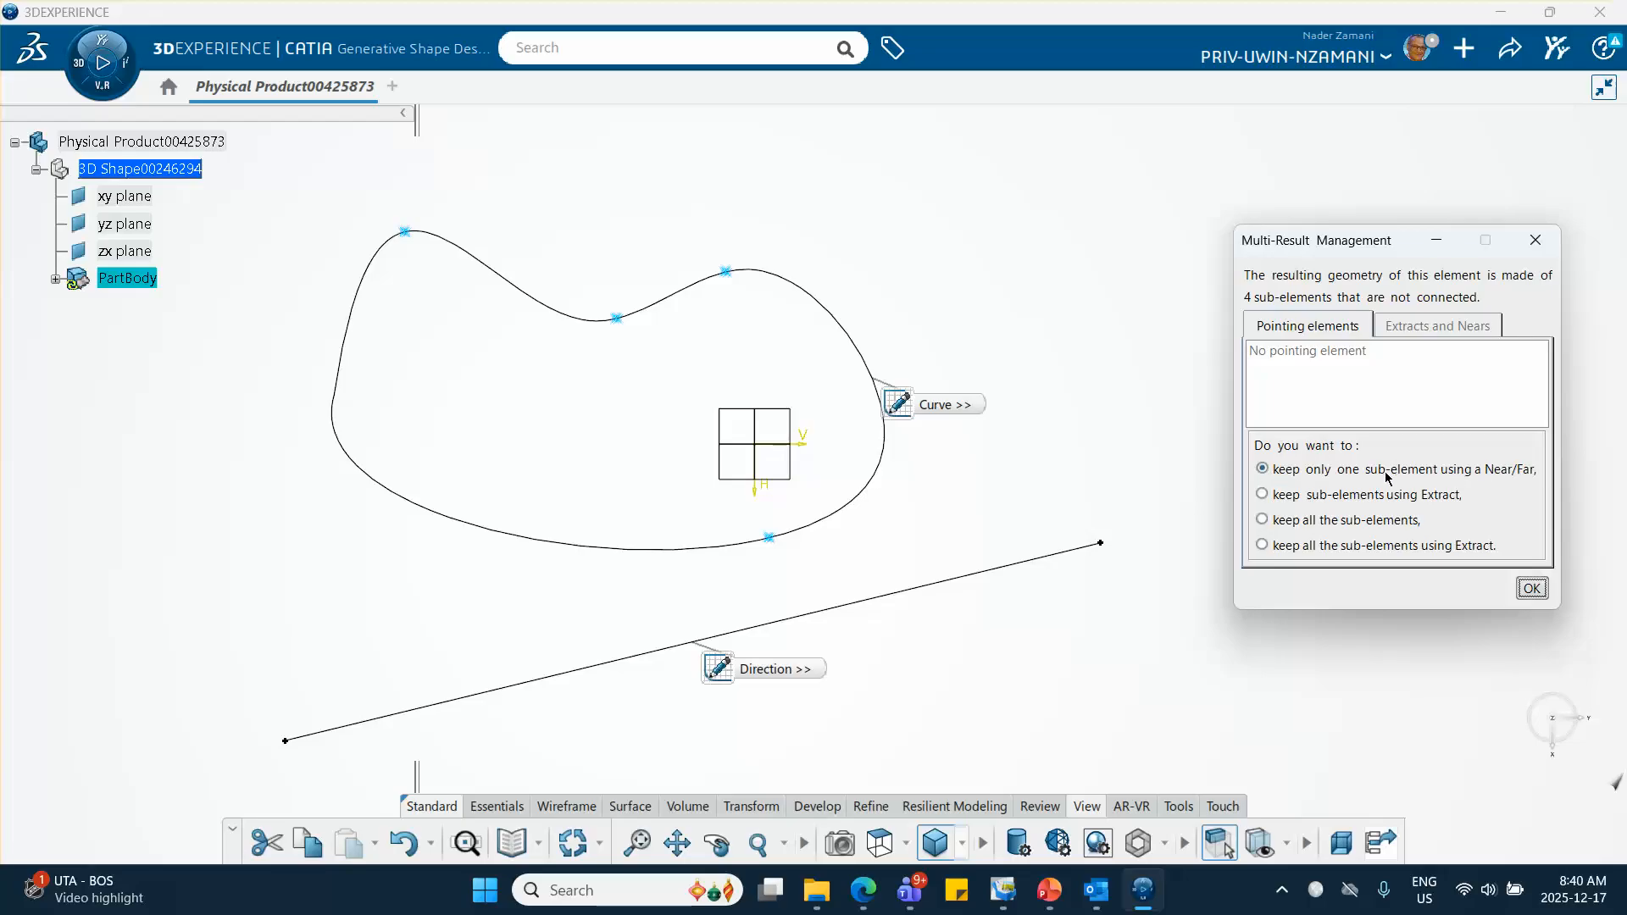
left_click(1533, 588)
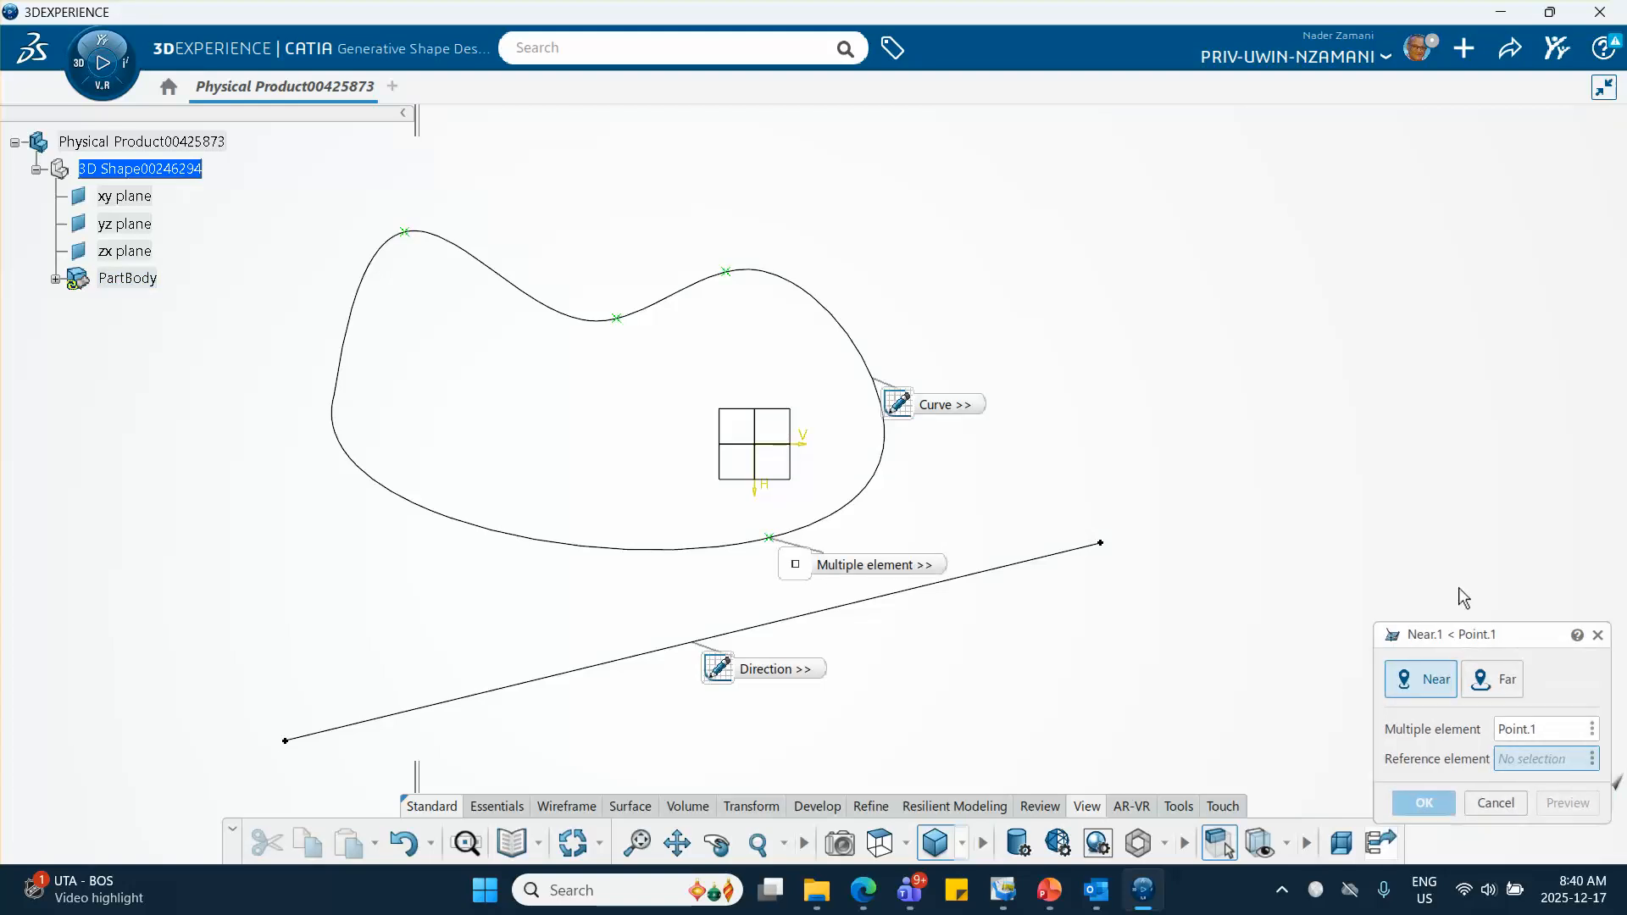
left_click_drag(1485, 646, 1235, 228)
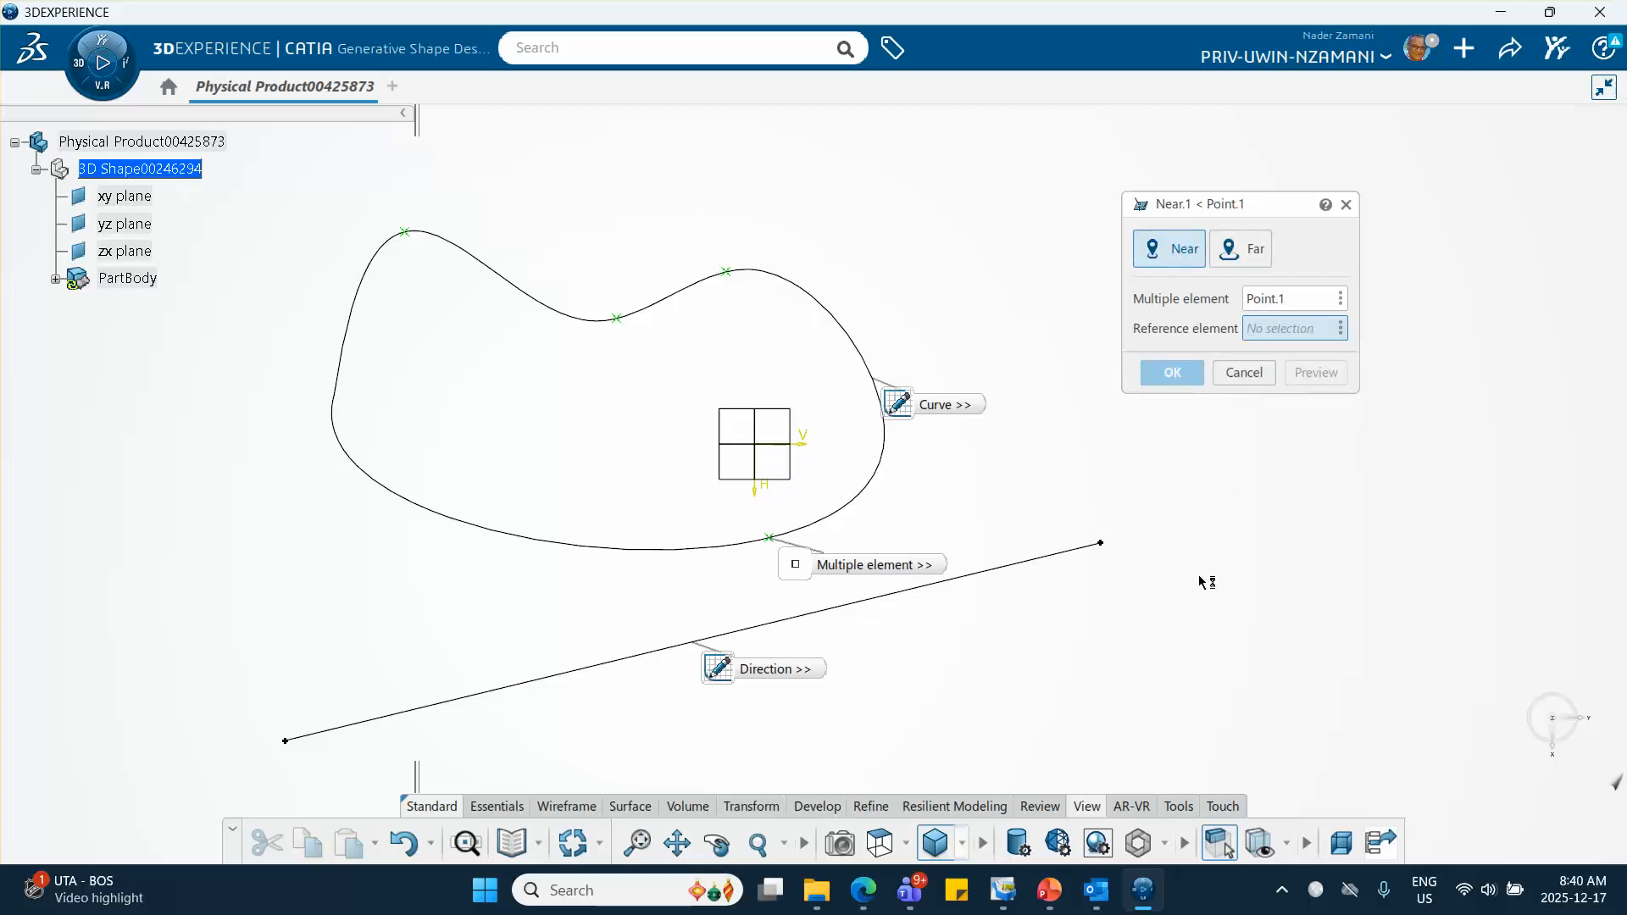
left_click(1041, 561)
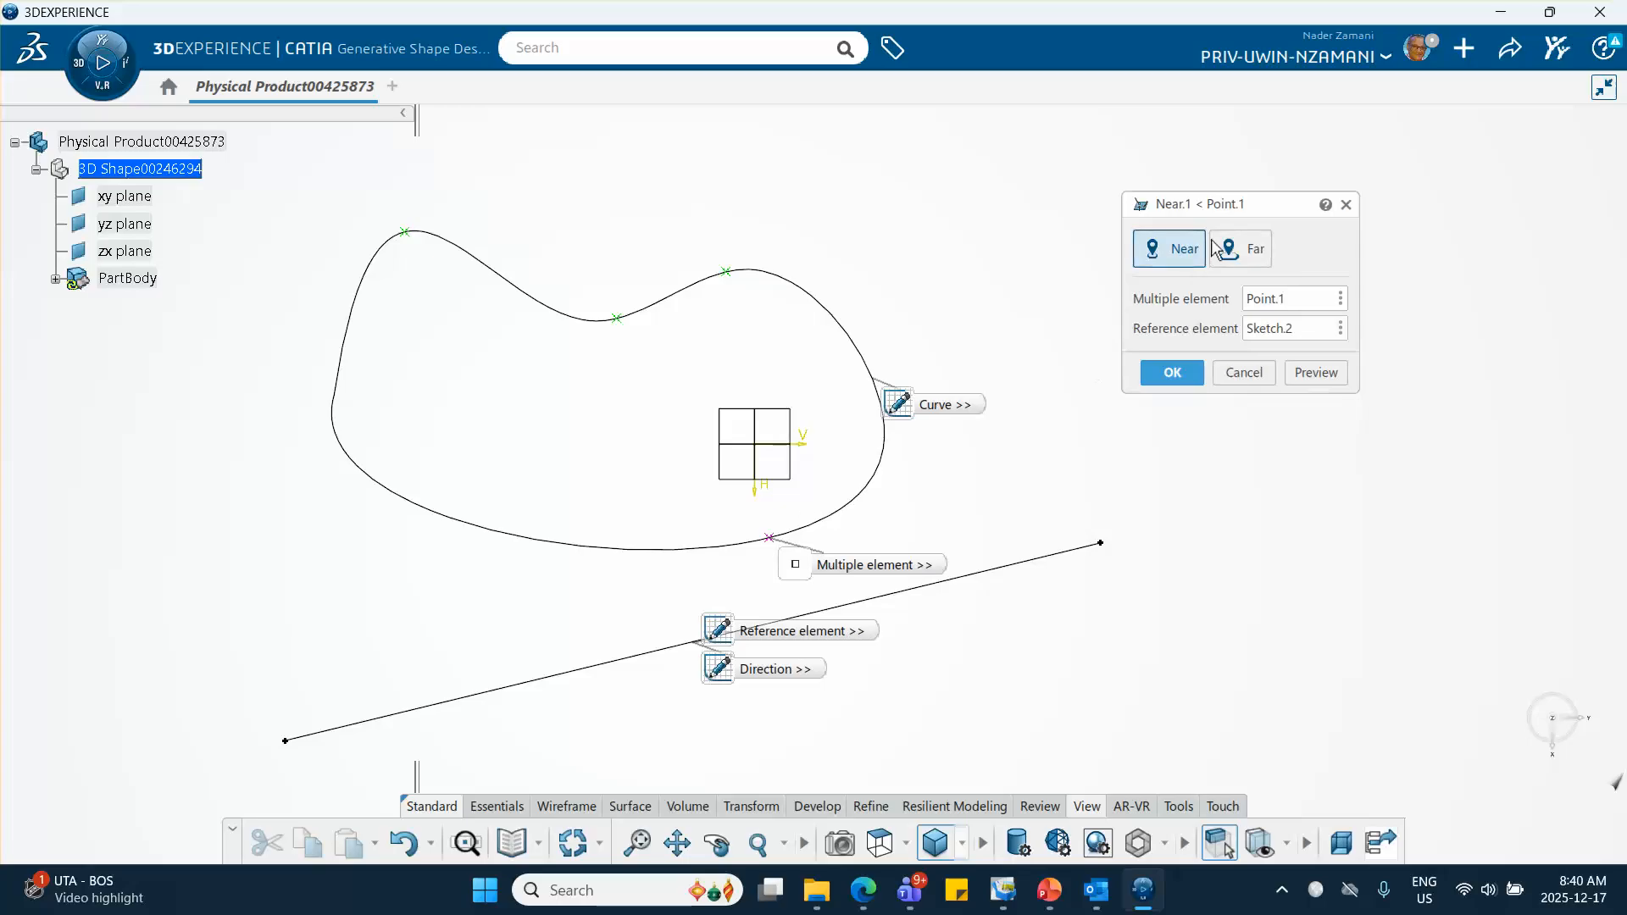
left_click(1242, 248)
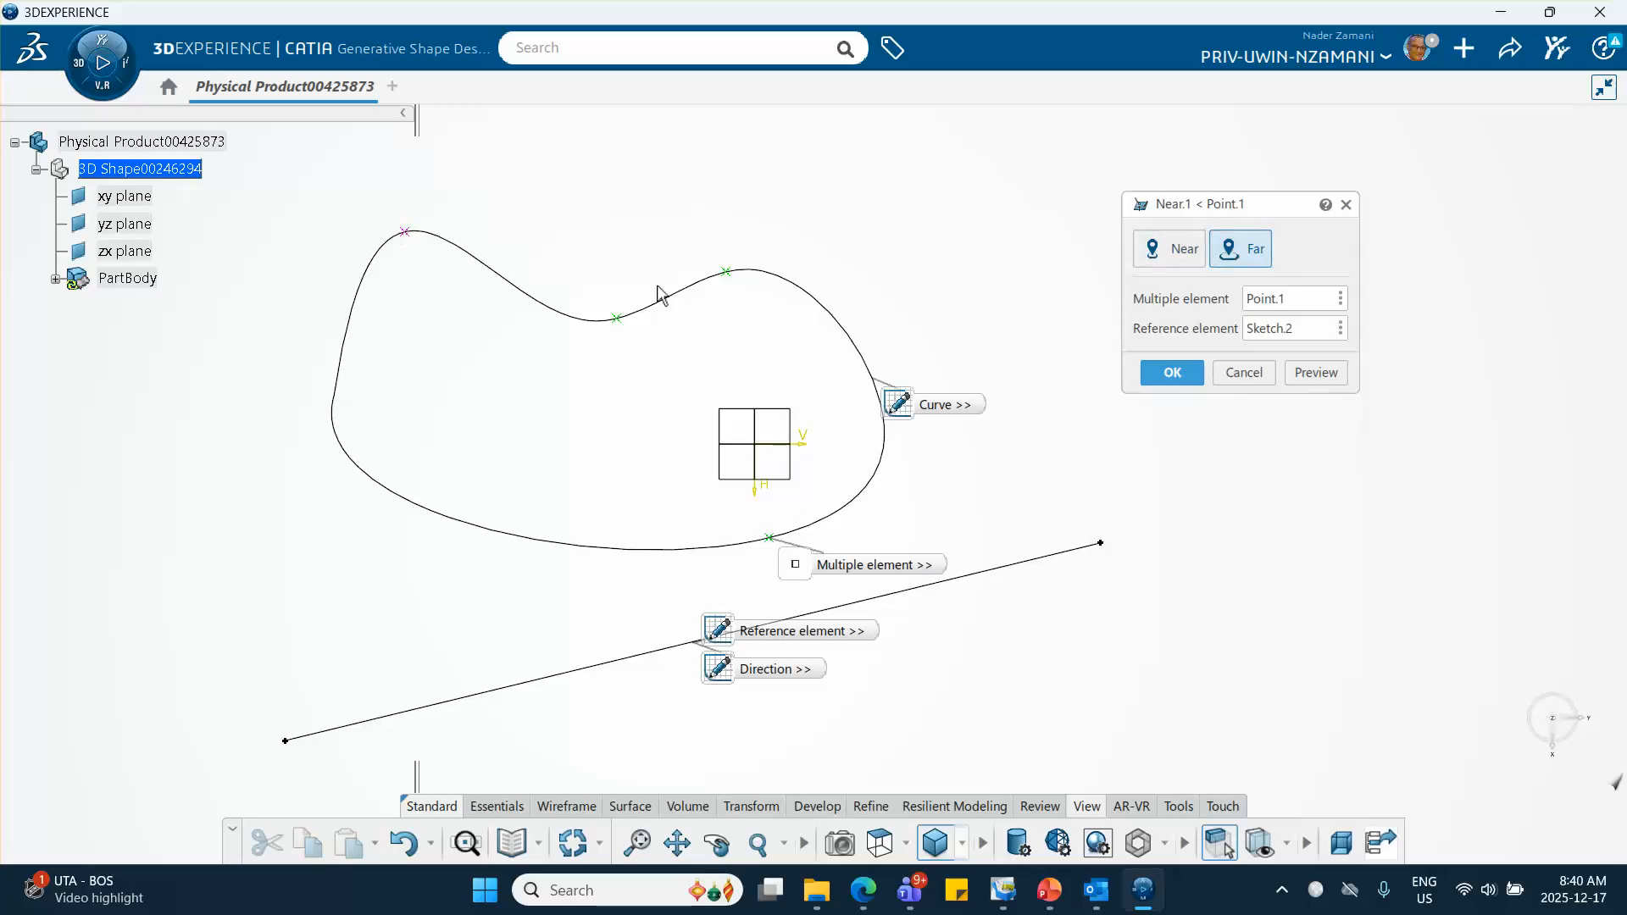
left_click(1173, 374)
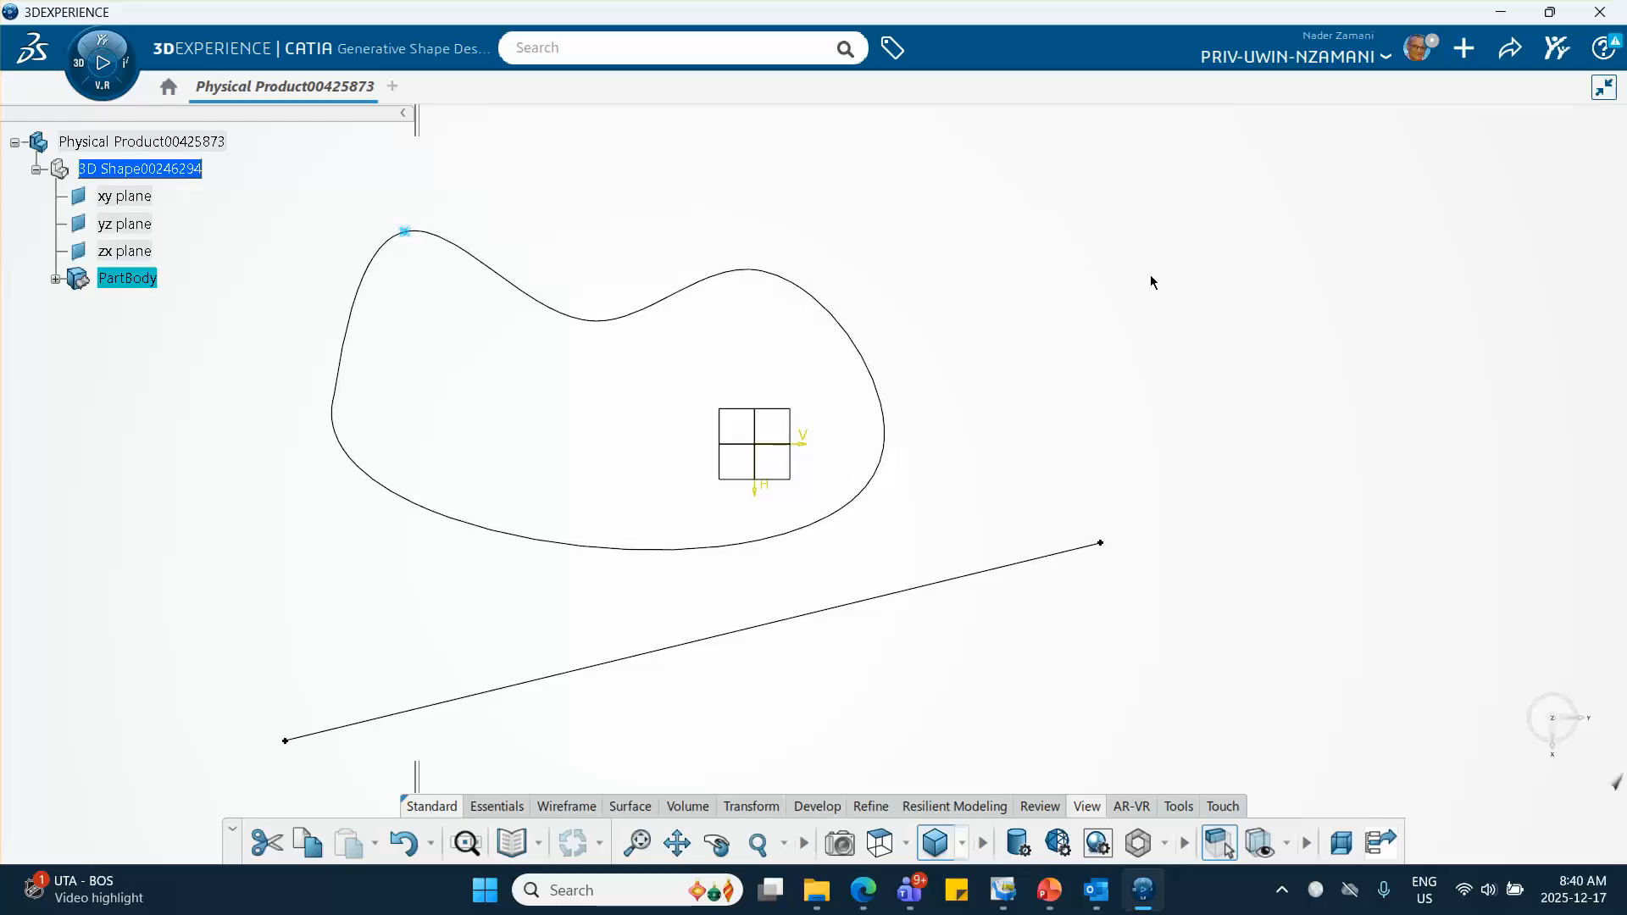
Delete the Far.1 feature from PartBody without deleting its exclusive parents.
left_click(56, 278)
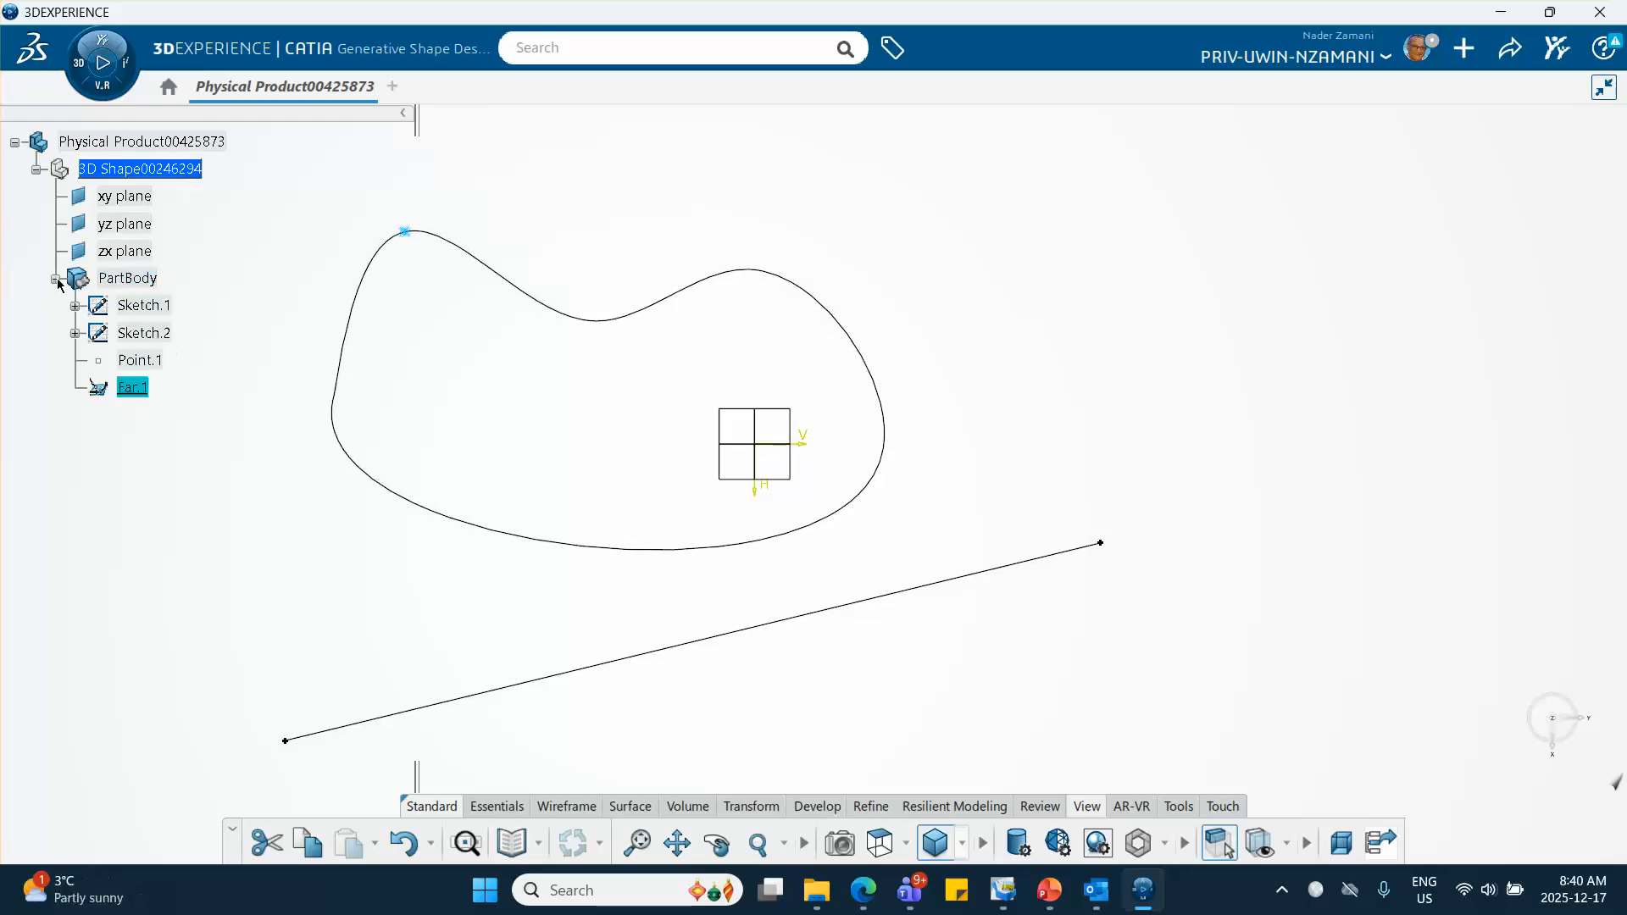
right_click(140, 391)
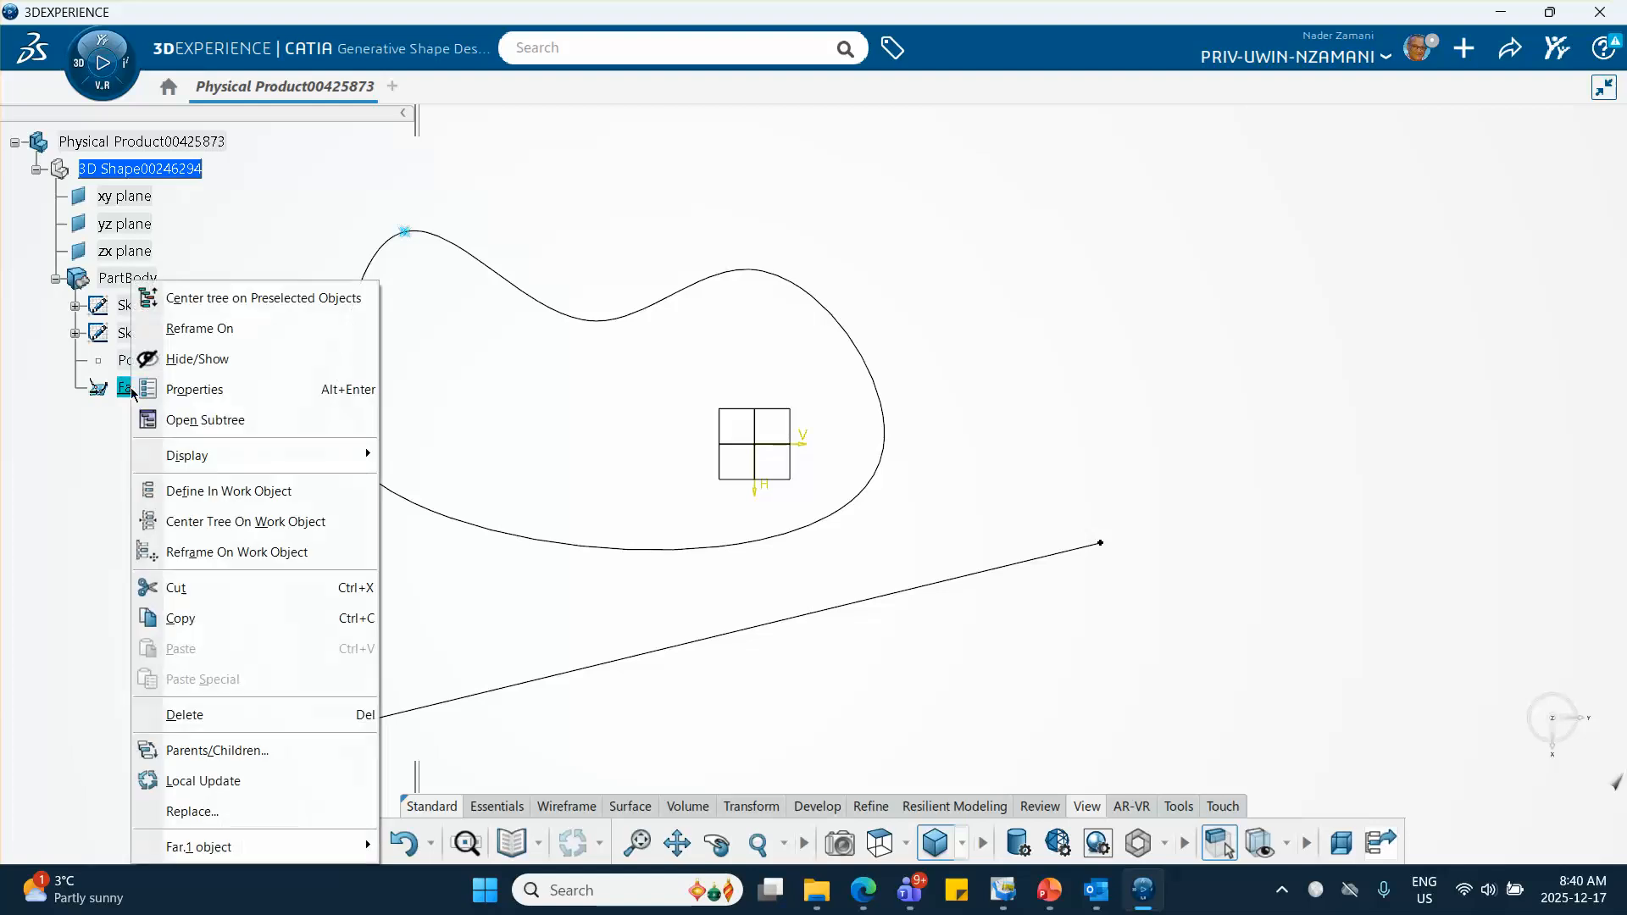
left_click(173, 713)
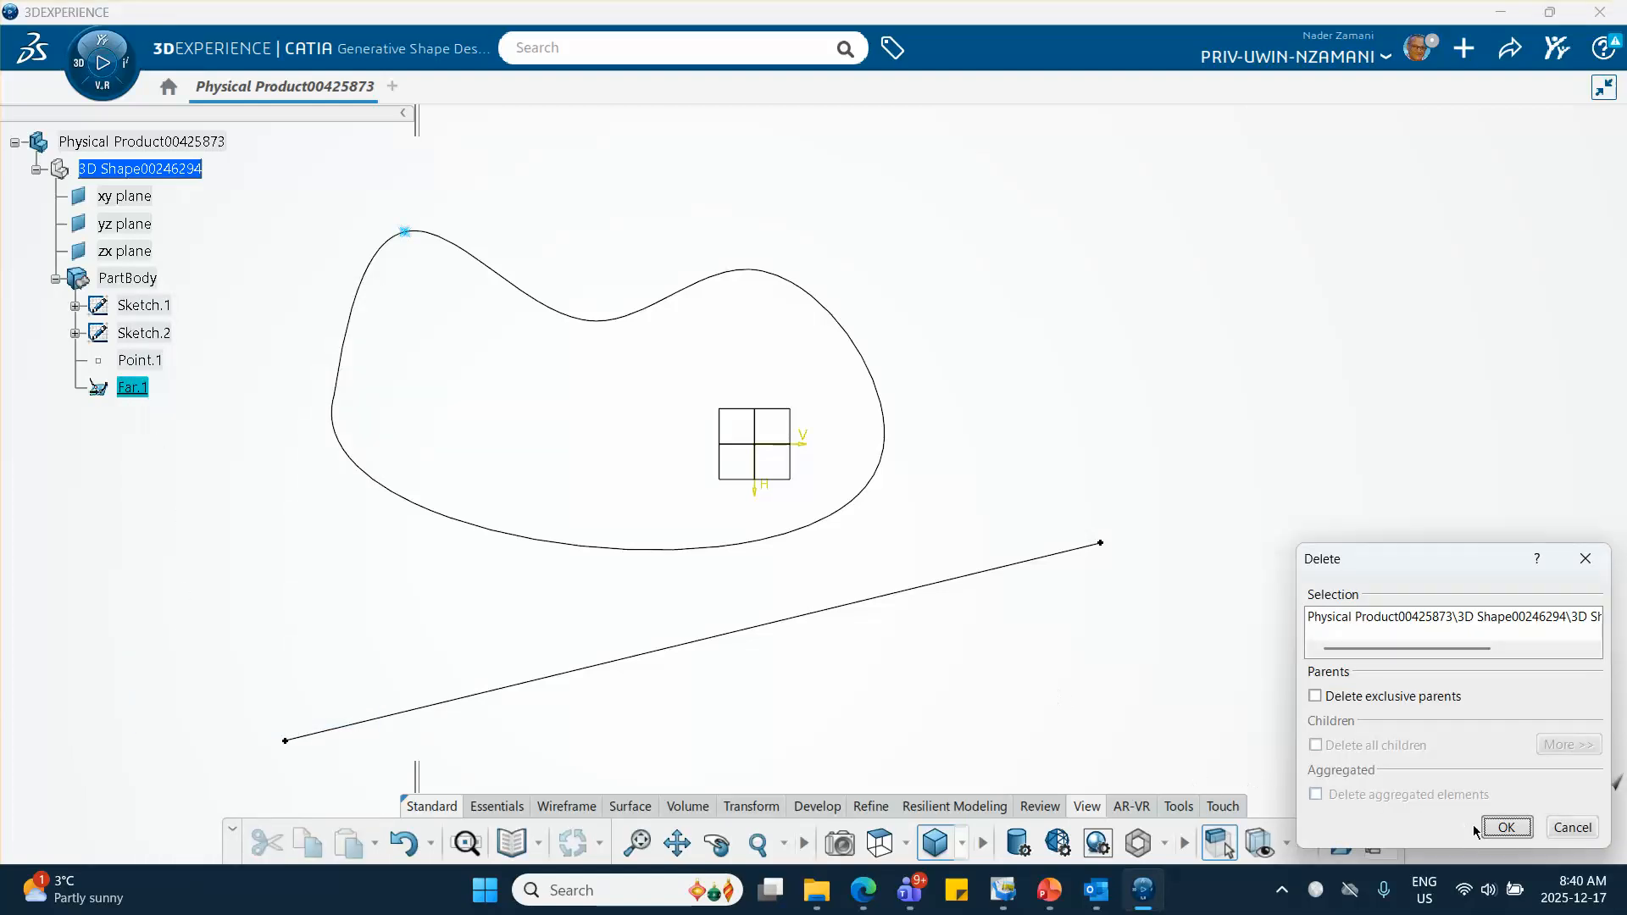
left_click(1513, 829)
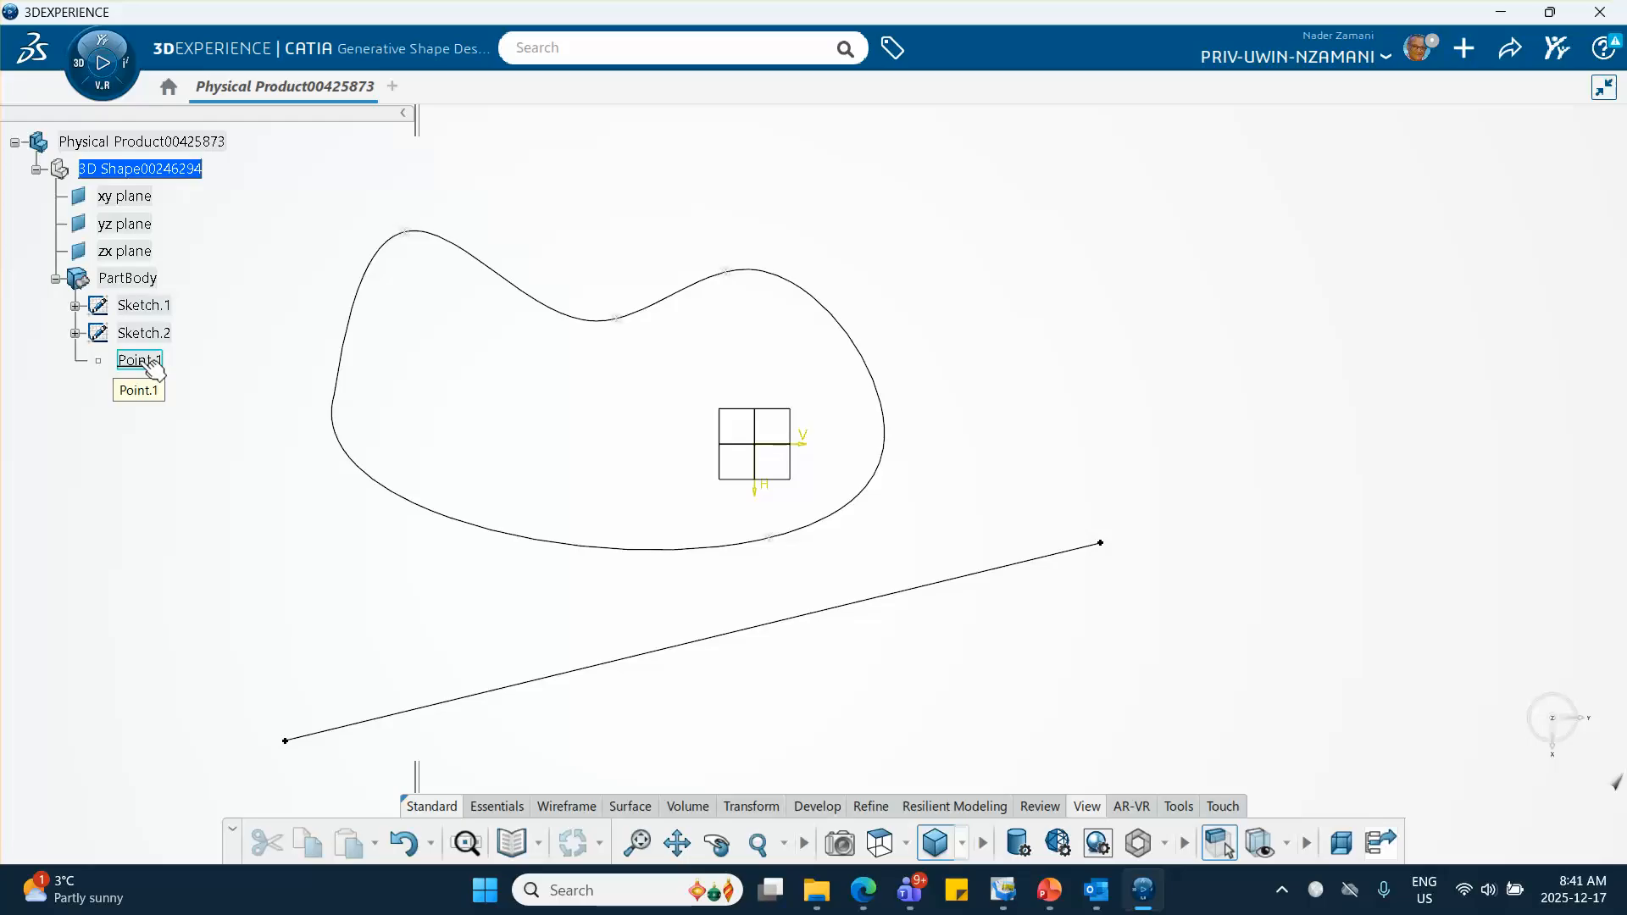
Delete Point.1 and Sketch.2 from PartBody, leaving only the closed spline in Sketch.1.
right_click(152, 363)
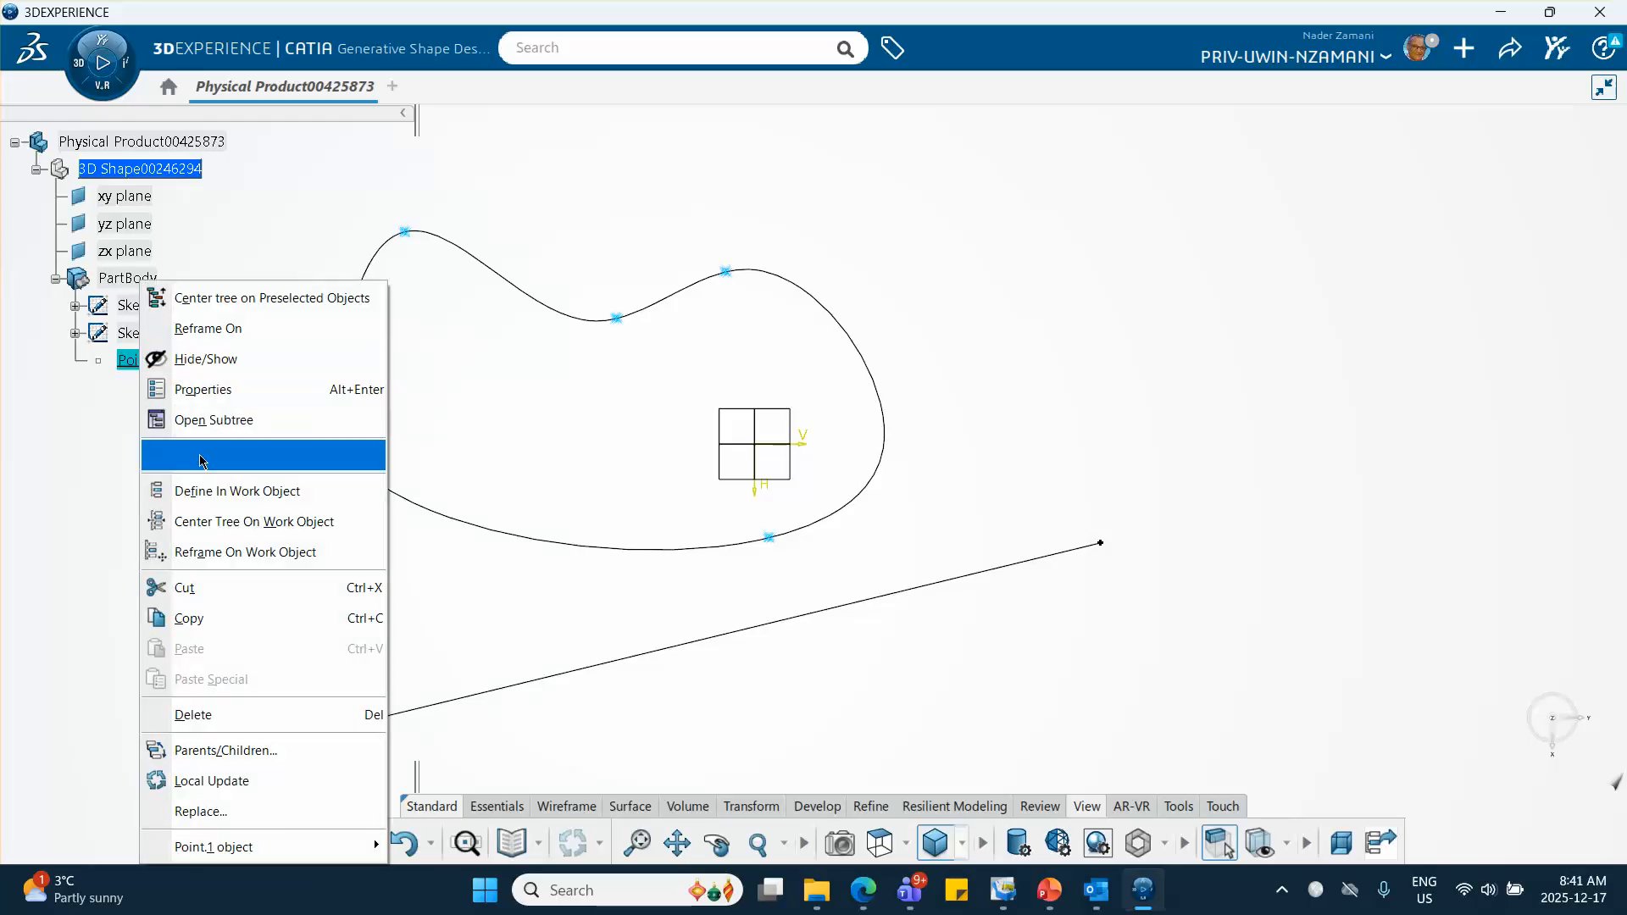
left_click(218, 712)
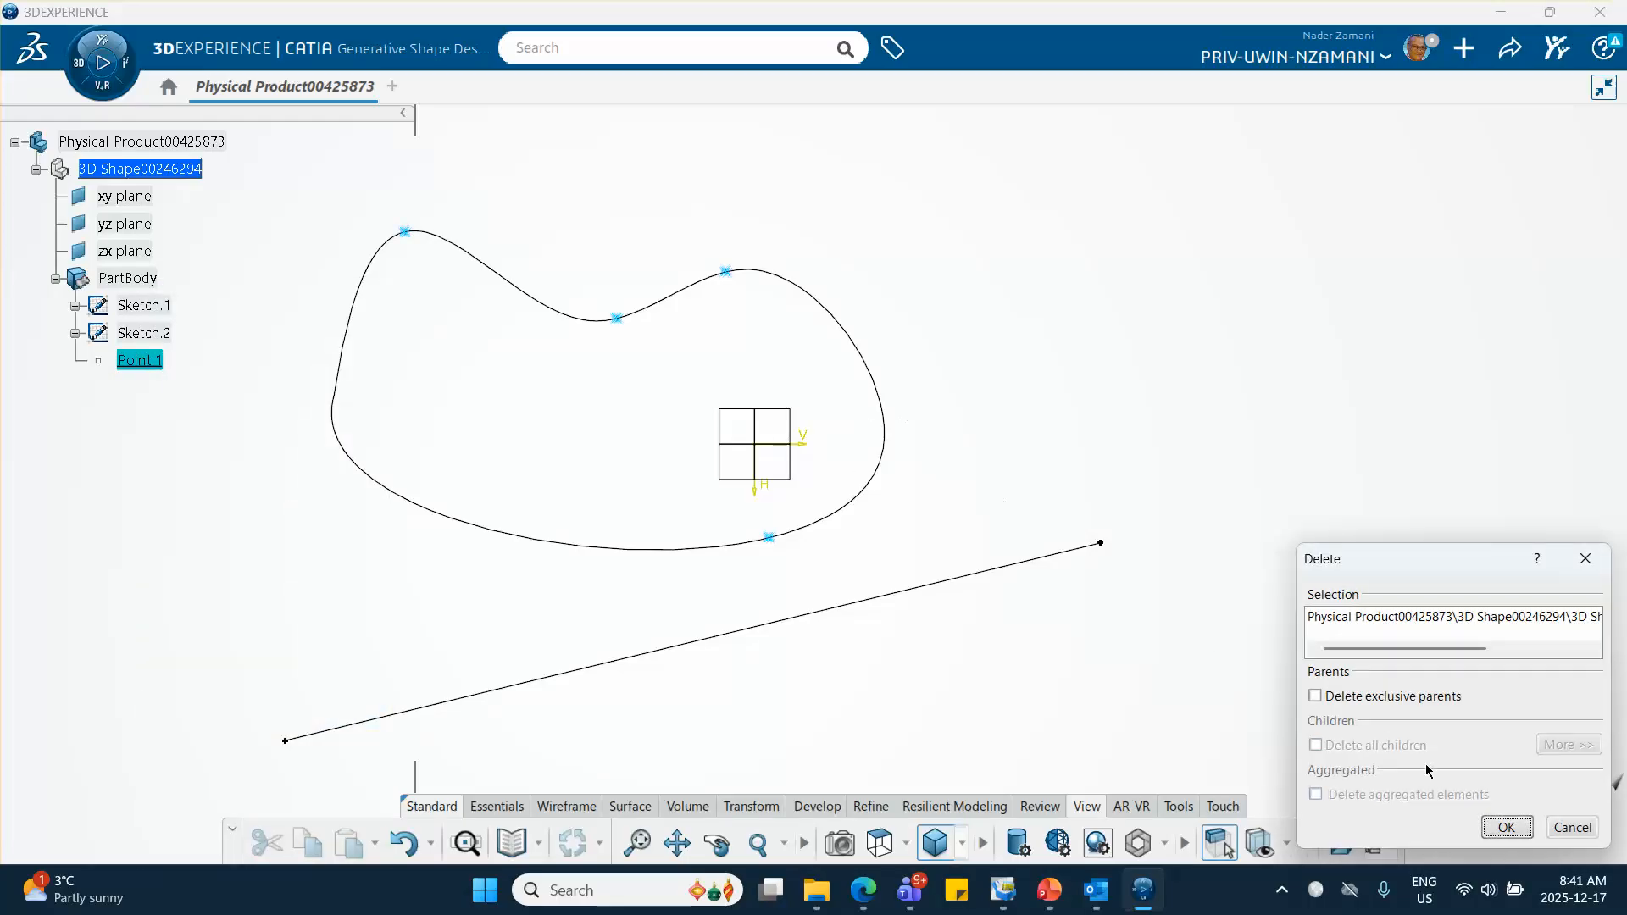
left_click(1506, 828)
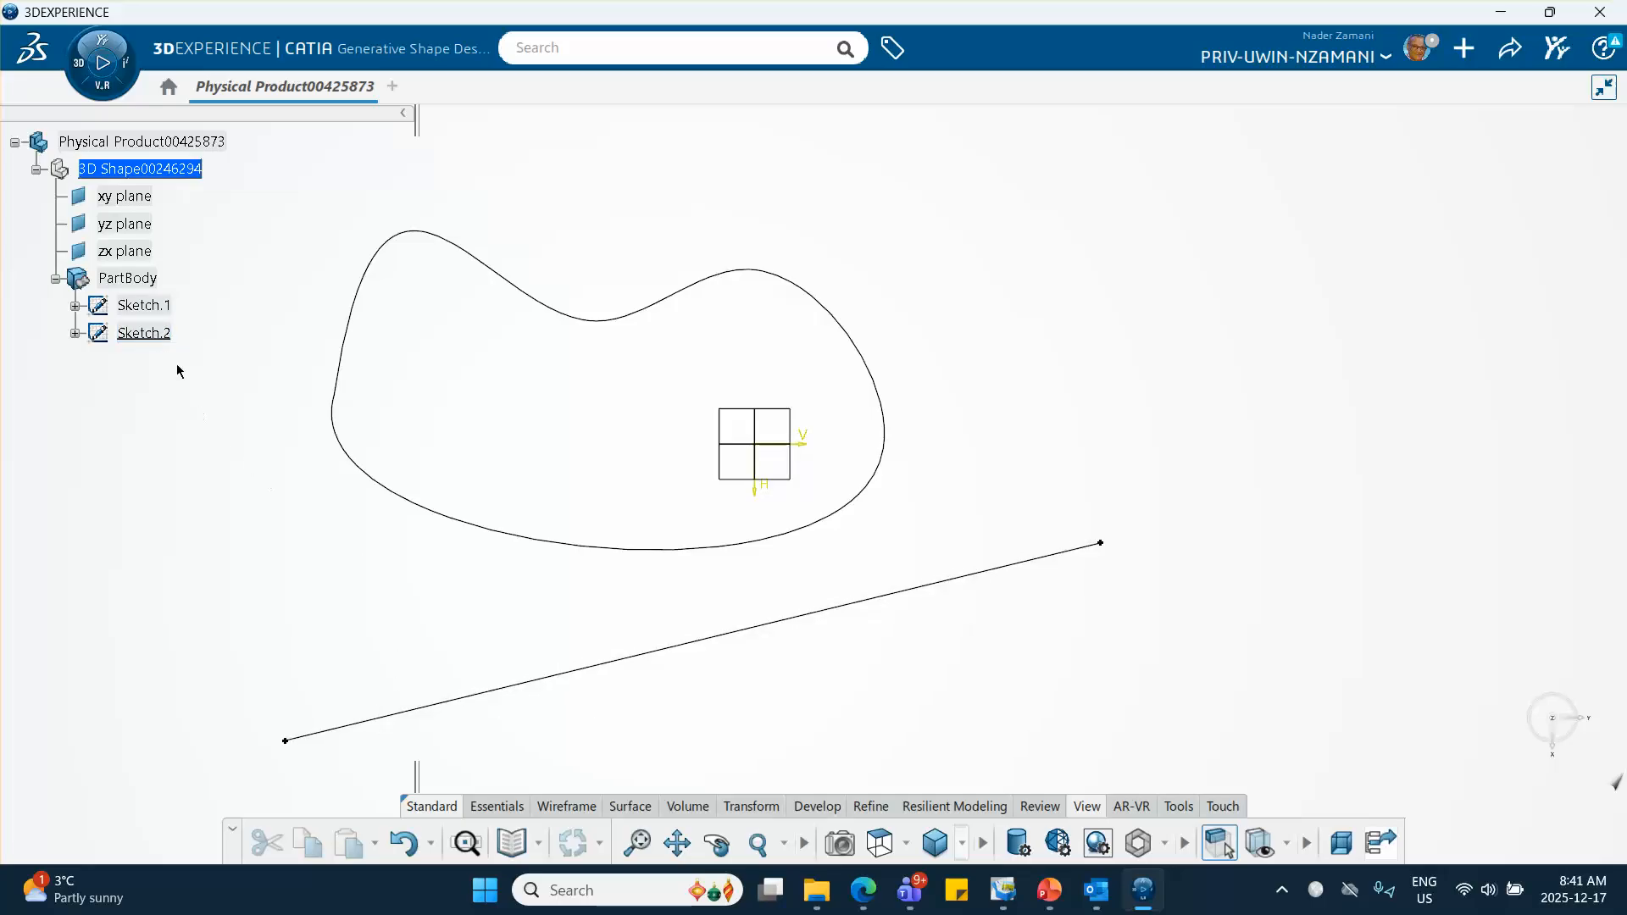
right_click(144, 333)
left_click(196, 716)
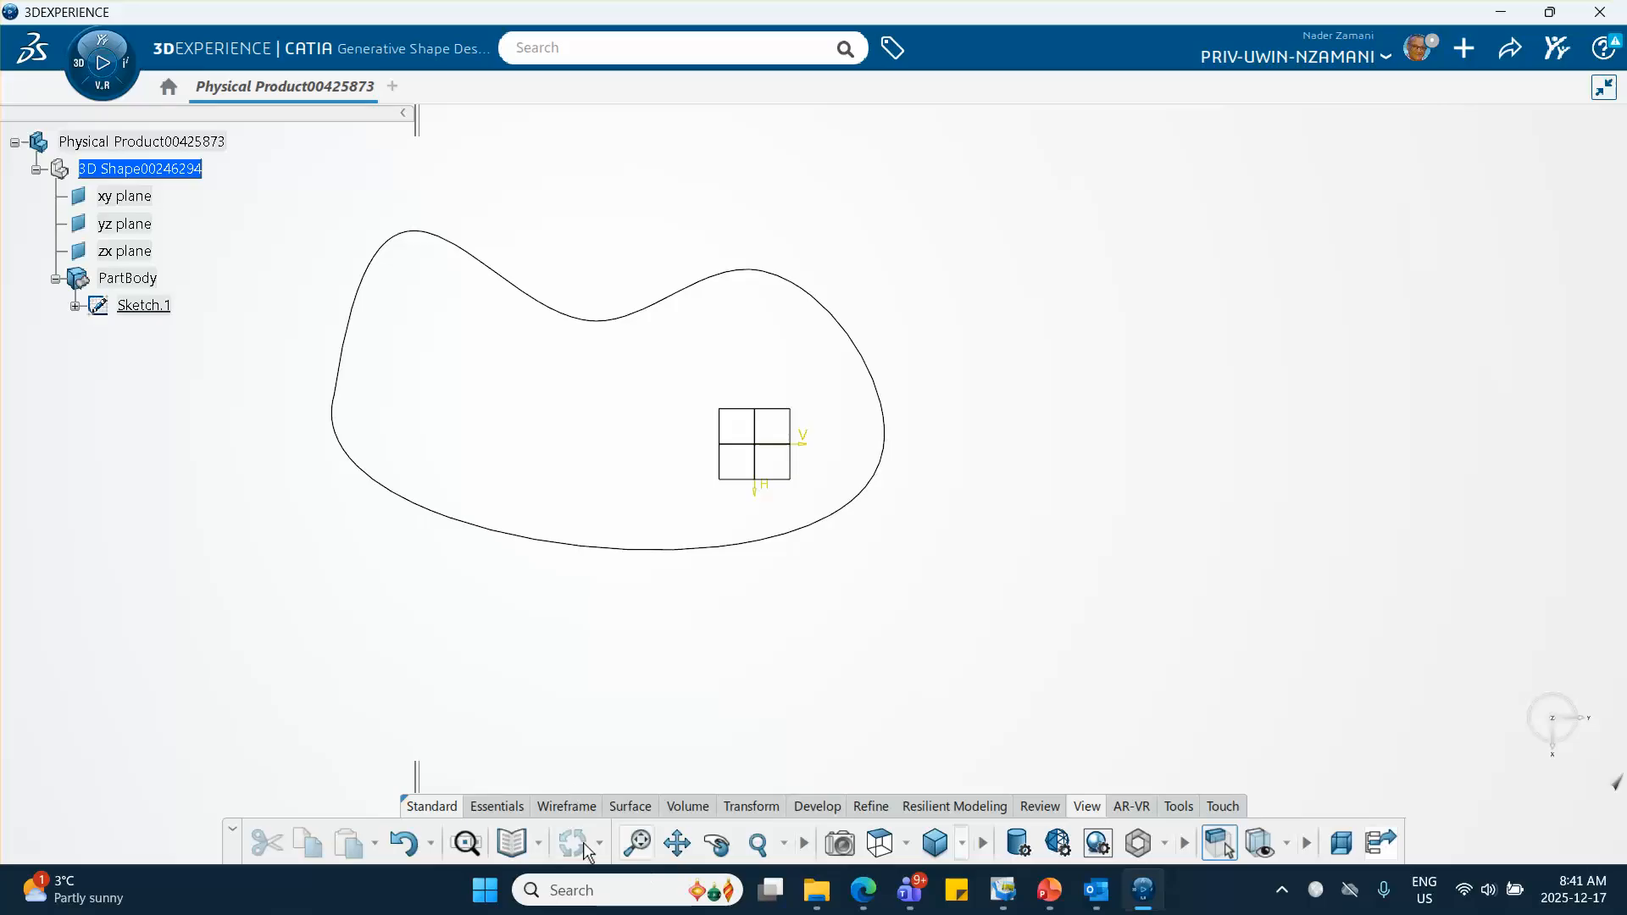
Sketch one slanted line above the closed spline on the yz plane, and exit the sketch.
mouse_move(871, 713)
left_mouse_down()
mouse_move(872, 669)
mouse_move(821, 646)
mouse_move(872, 526)
mouse_move(962, 426)
left_mouse_up()
middle_click_drag(962, 426, 1002, 445)
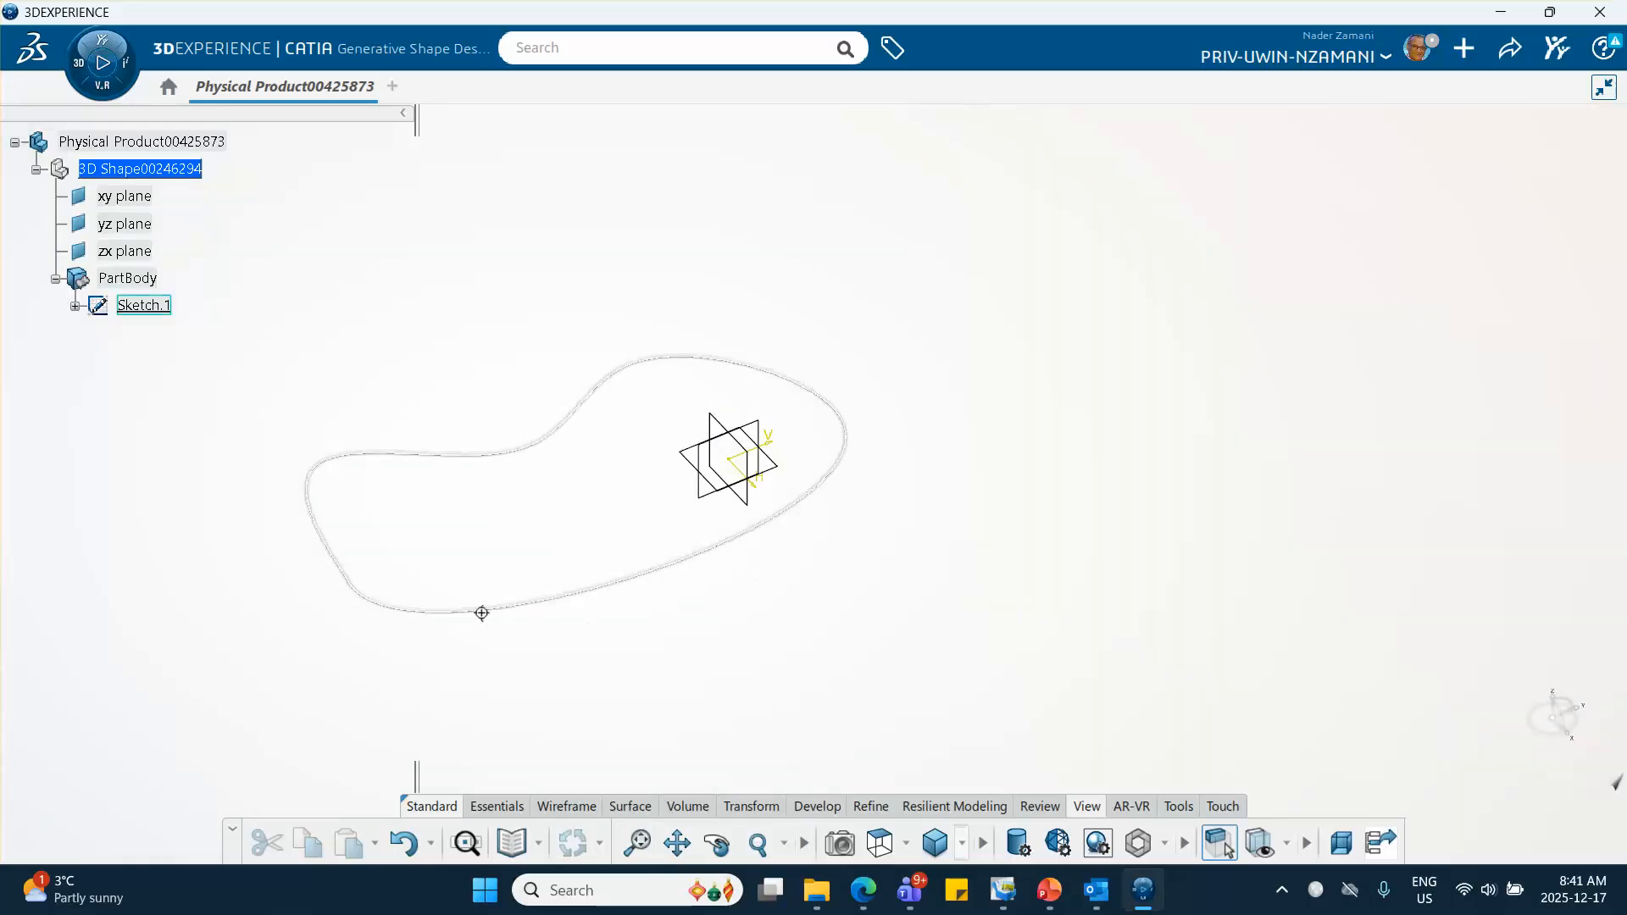
middle_click_drag(480, 612, 430, 554)
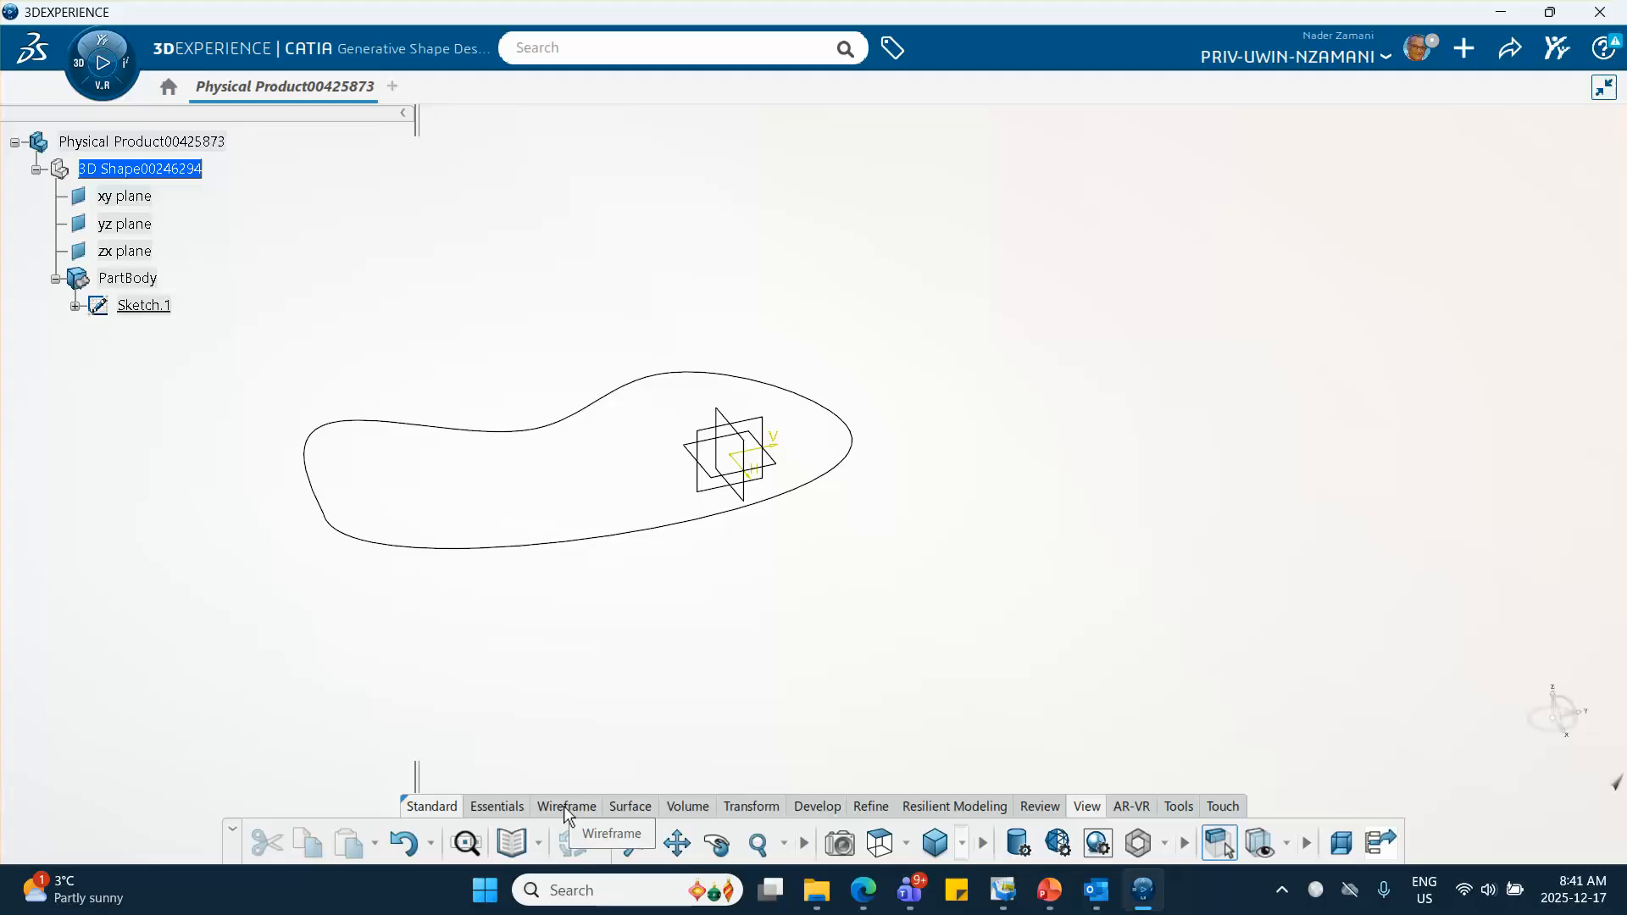
left_click(761, 429)
left_click(902, 343)
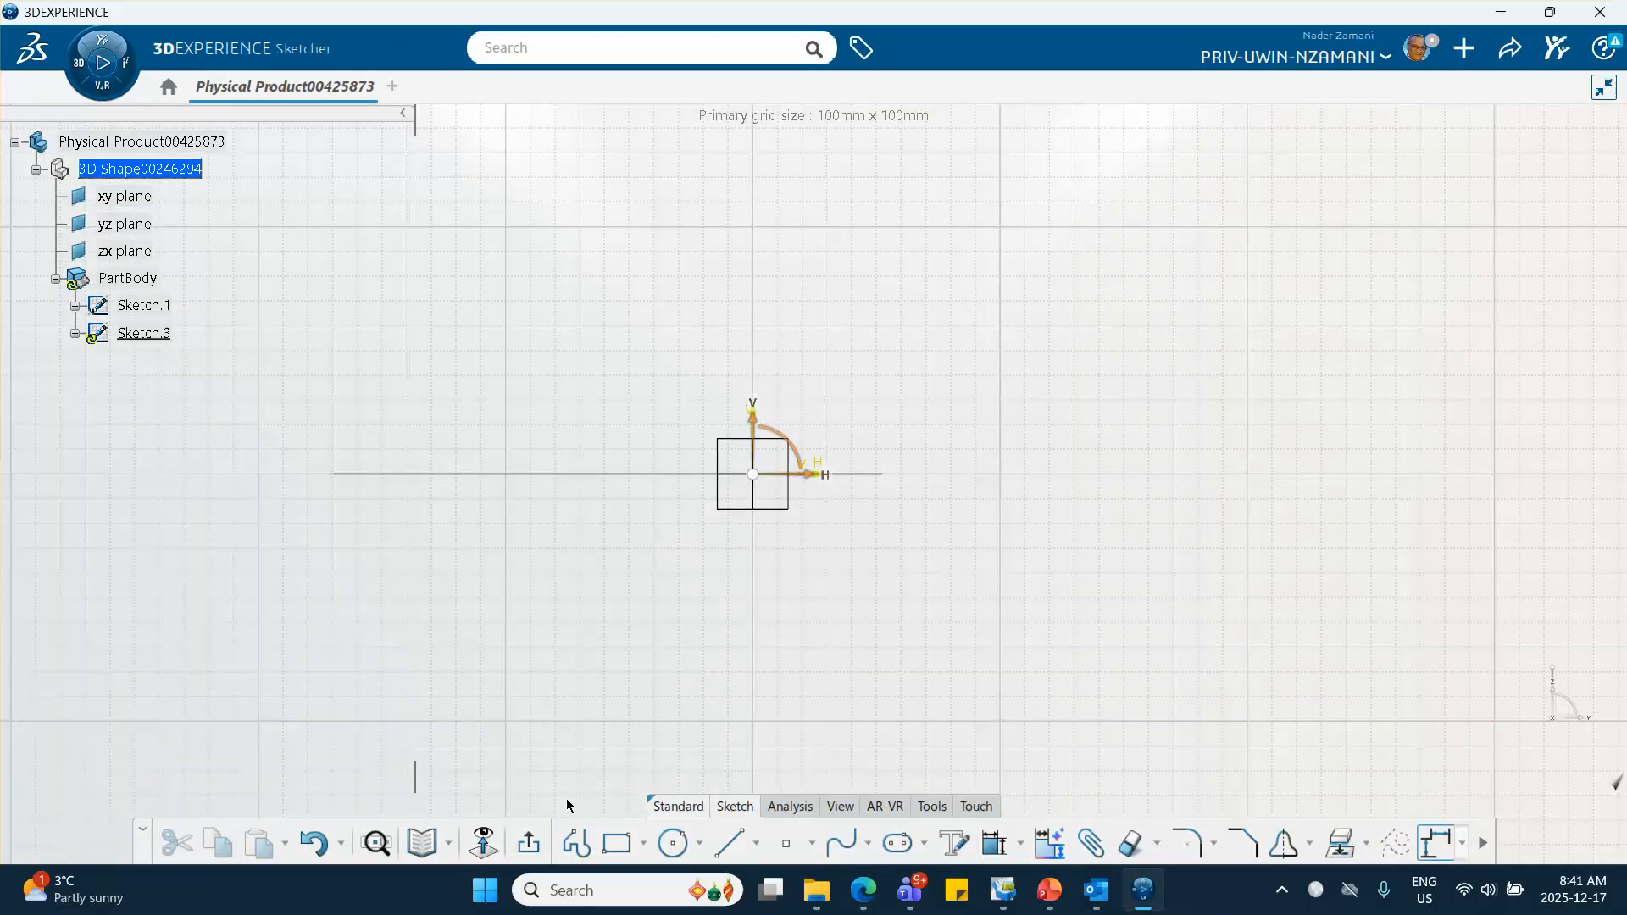
left_click(729, 843)
left_click(257, 424)
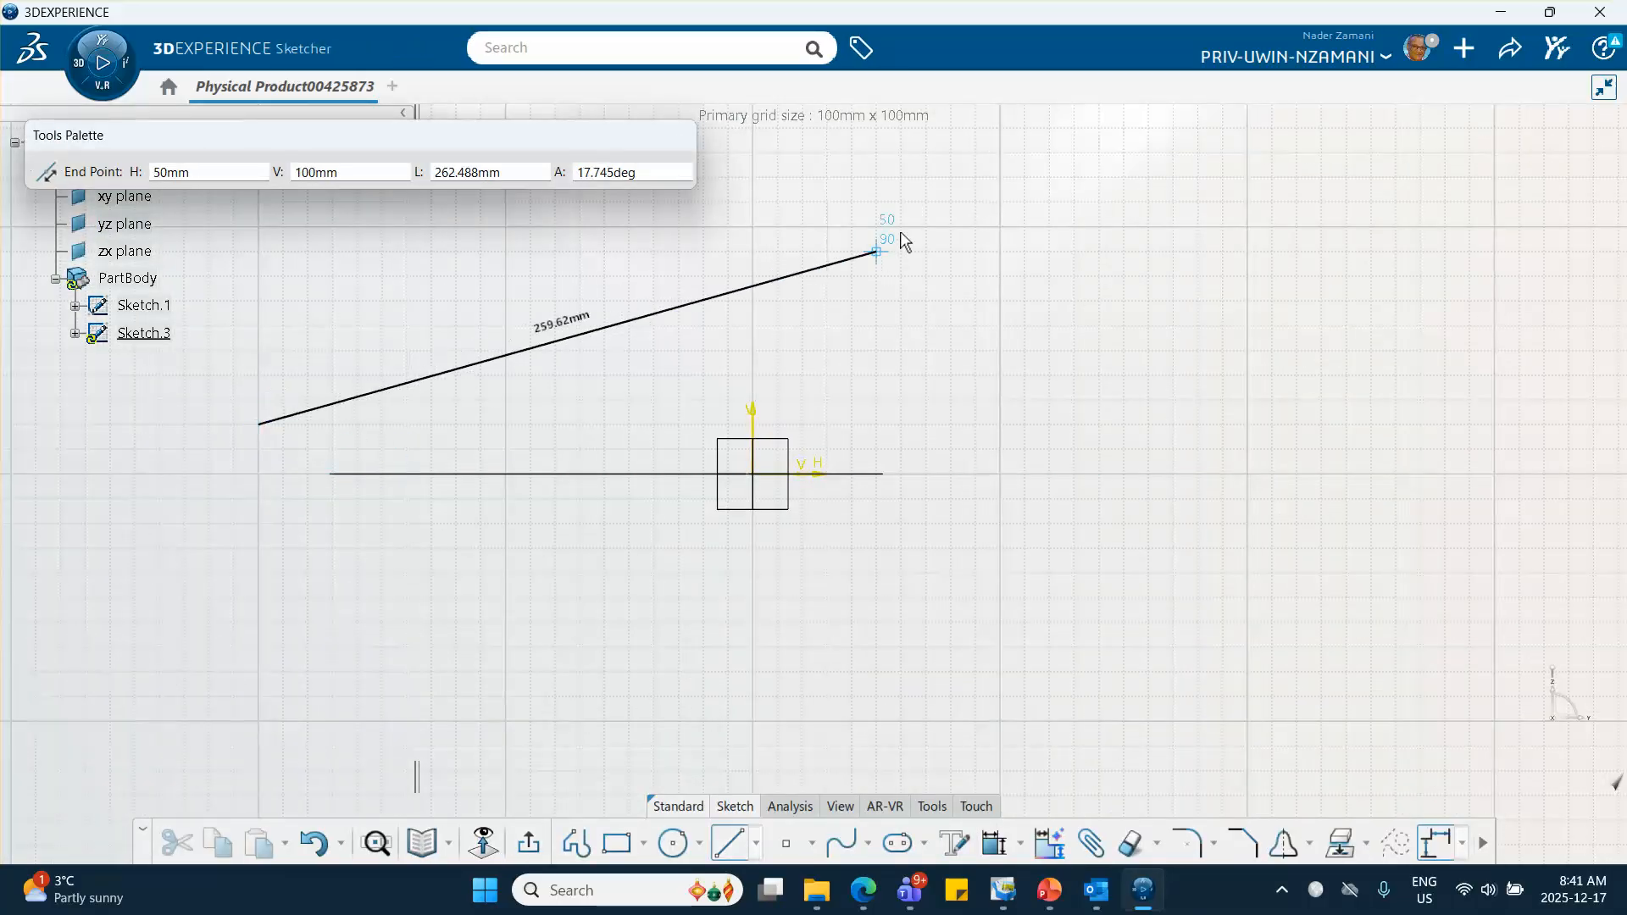
left_click(1001, 178)
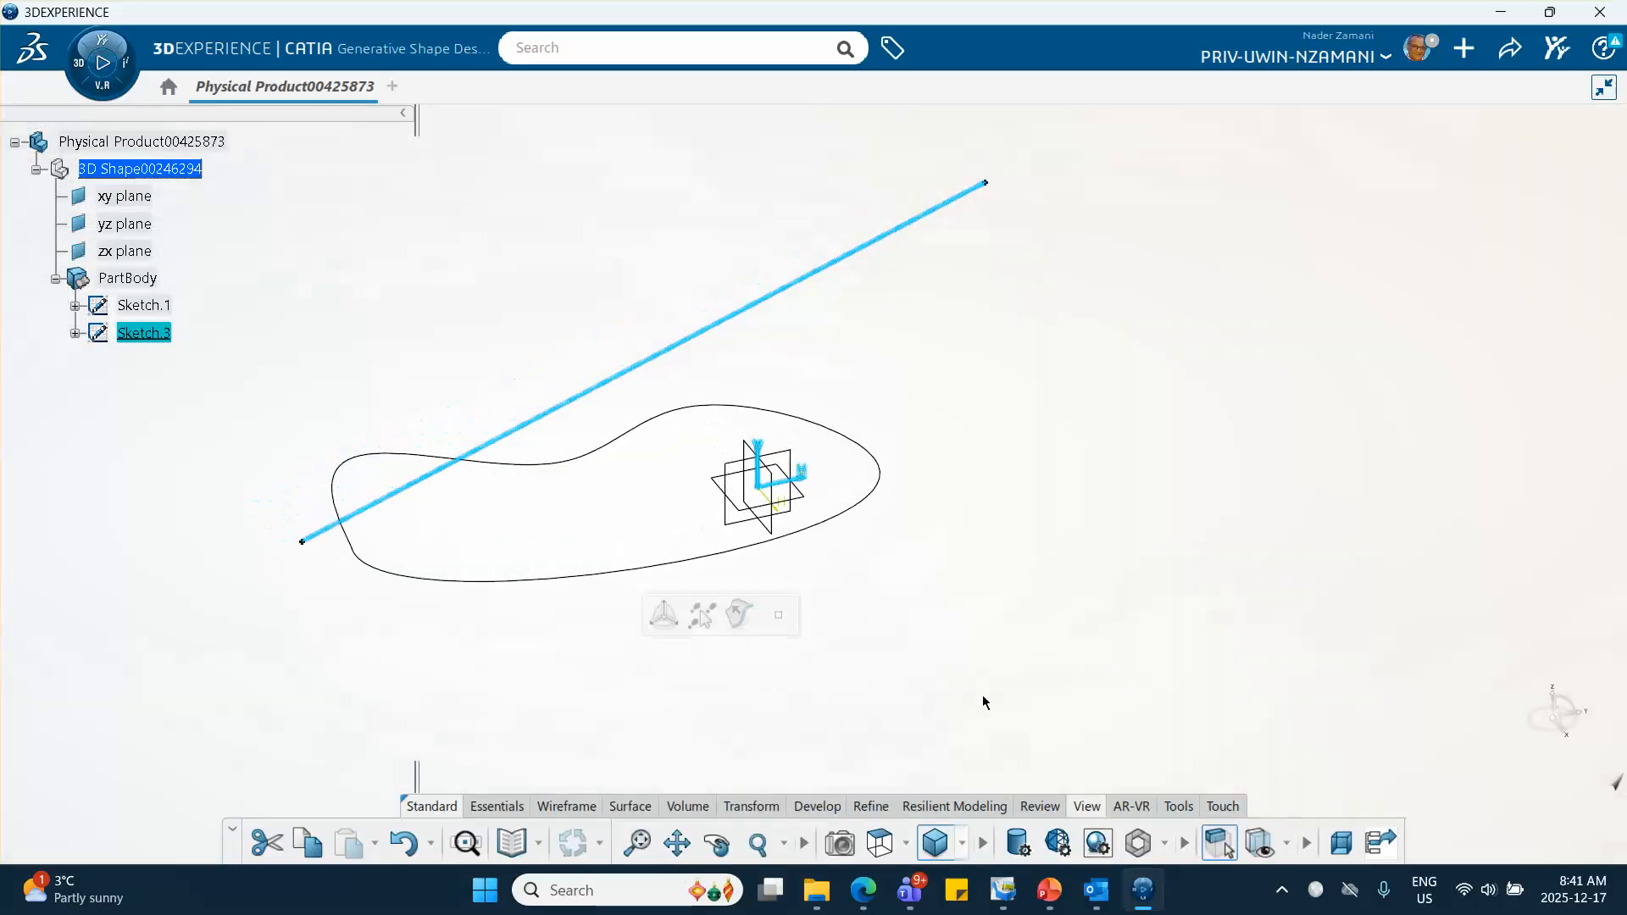
Project Sketch.3 onto the xy plane using the Normal projection type.
middle_click_drag(891, 676, 1268, 570)
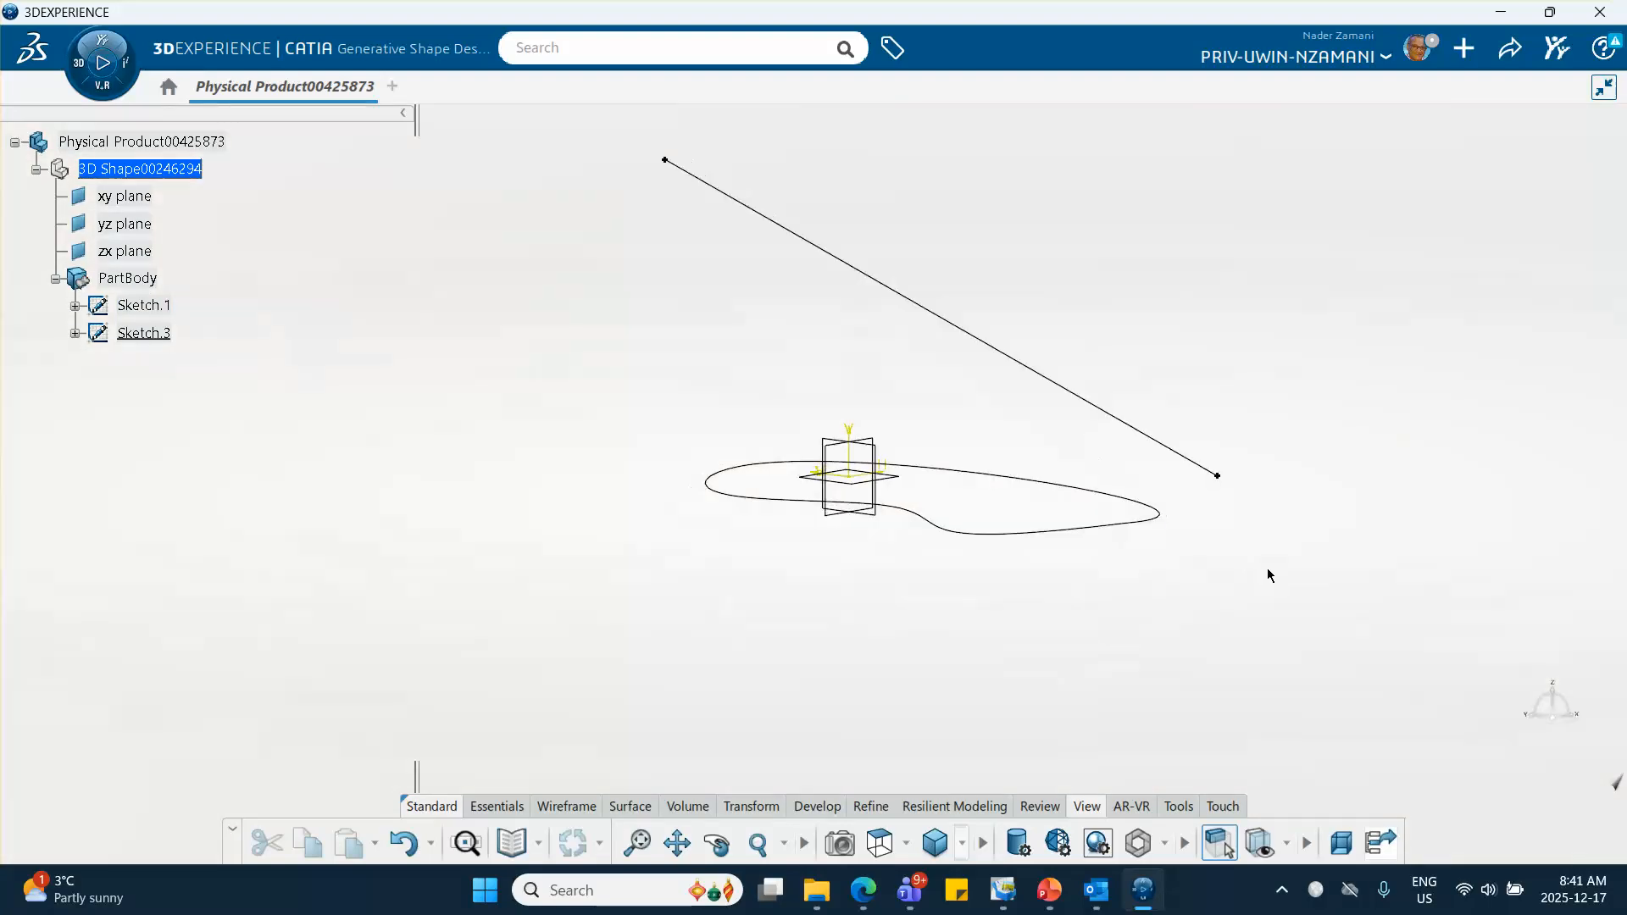
middle_click_drag(882, 635, 869, 674)
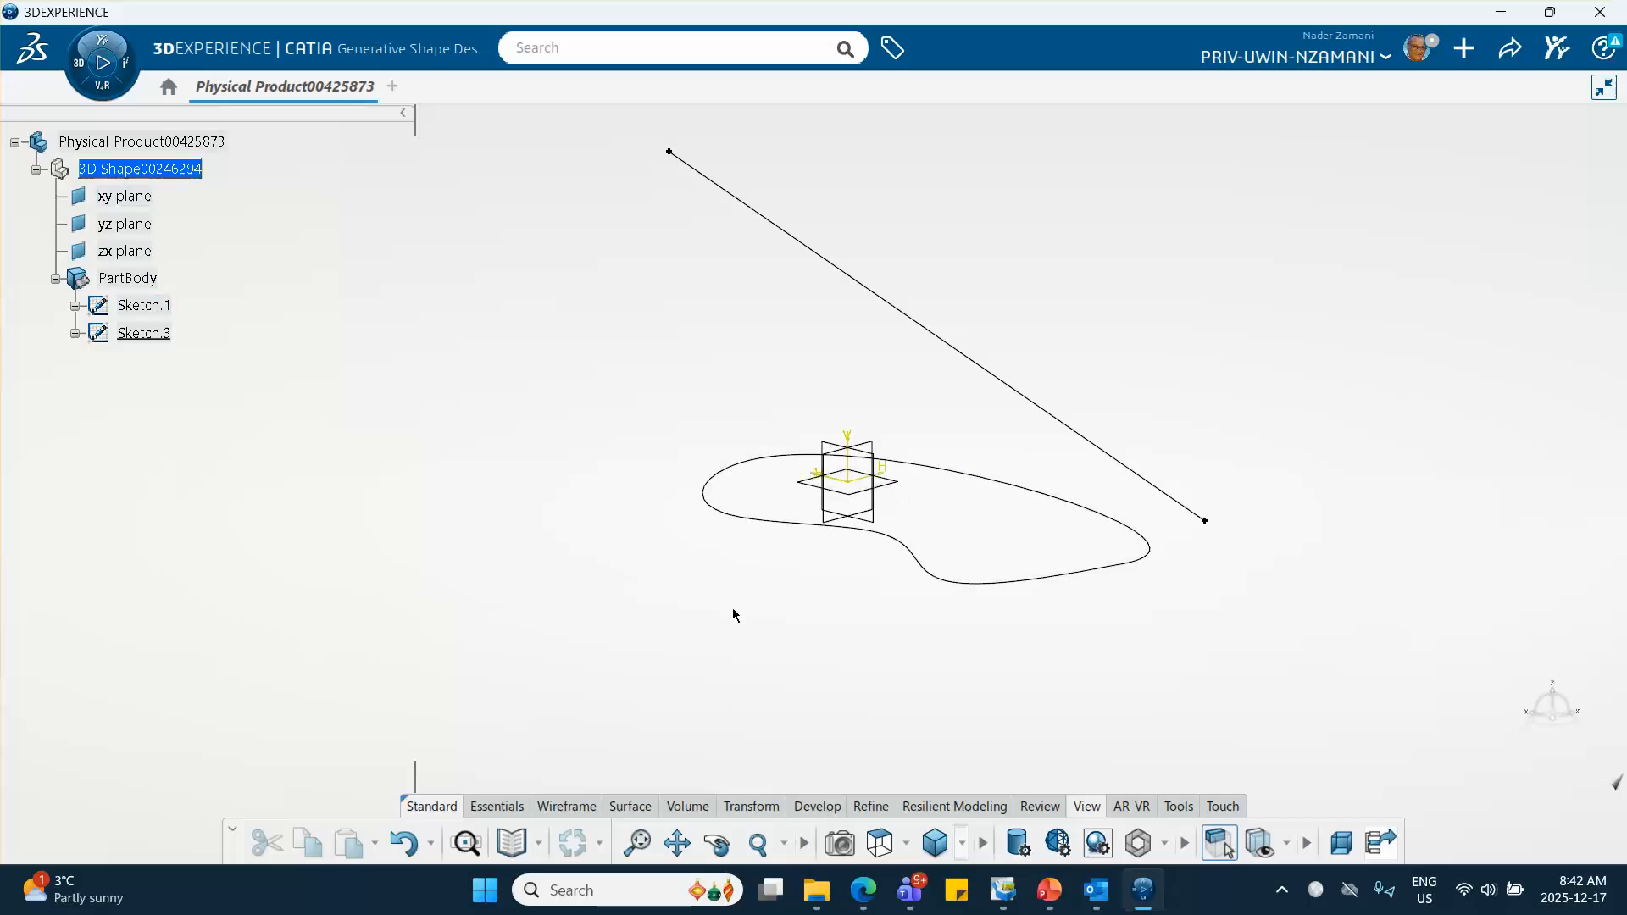
left_click(572, 809)
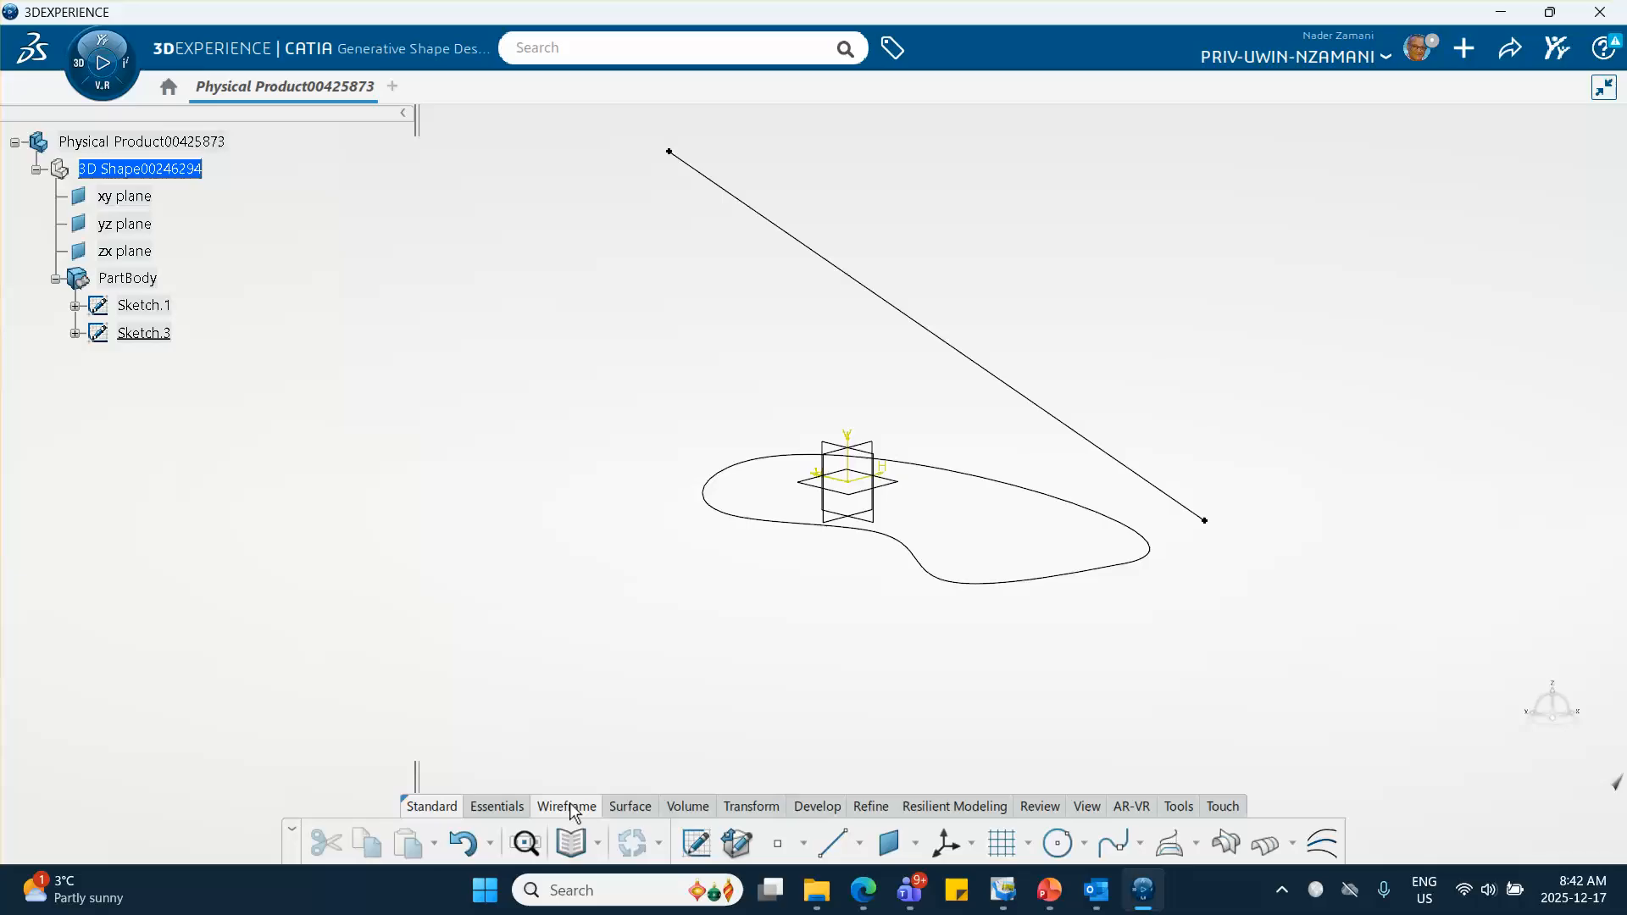
left_click(1171, 844)
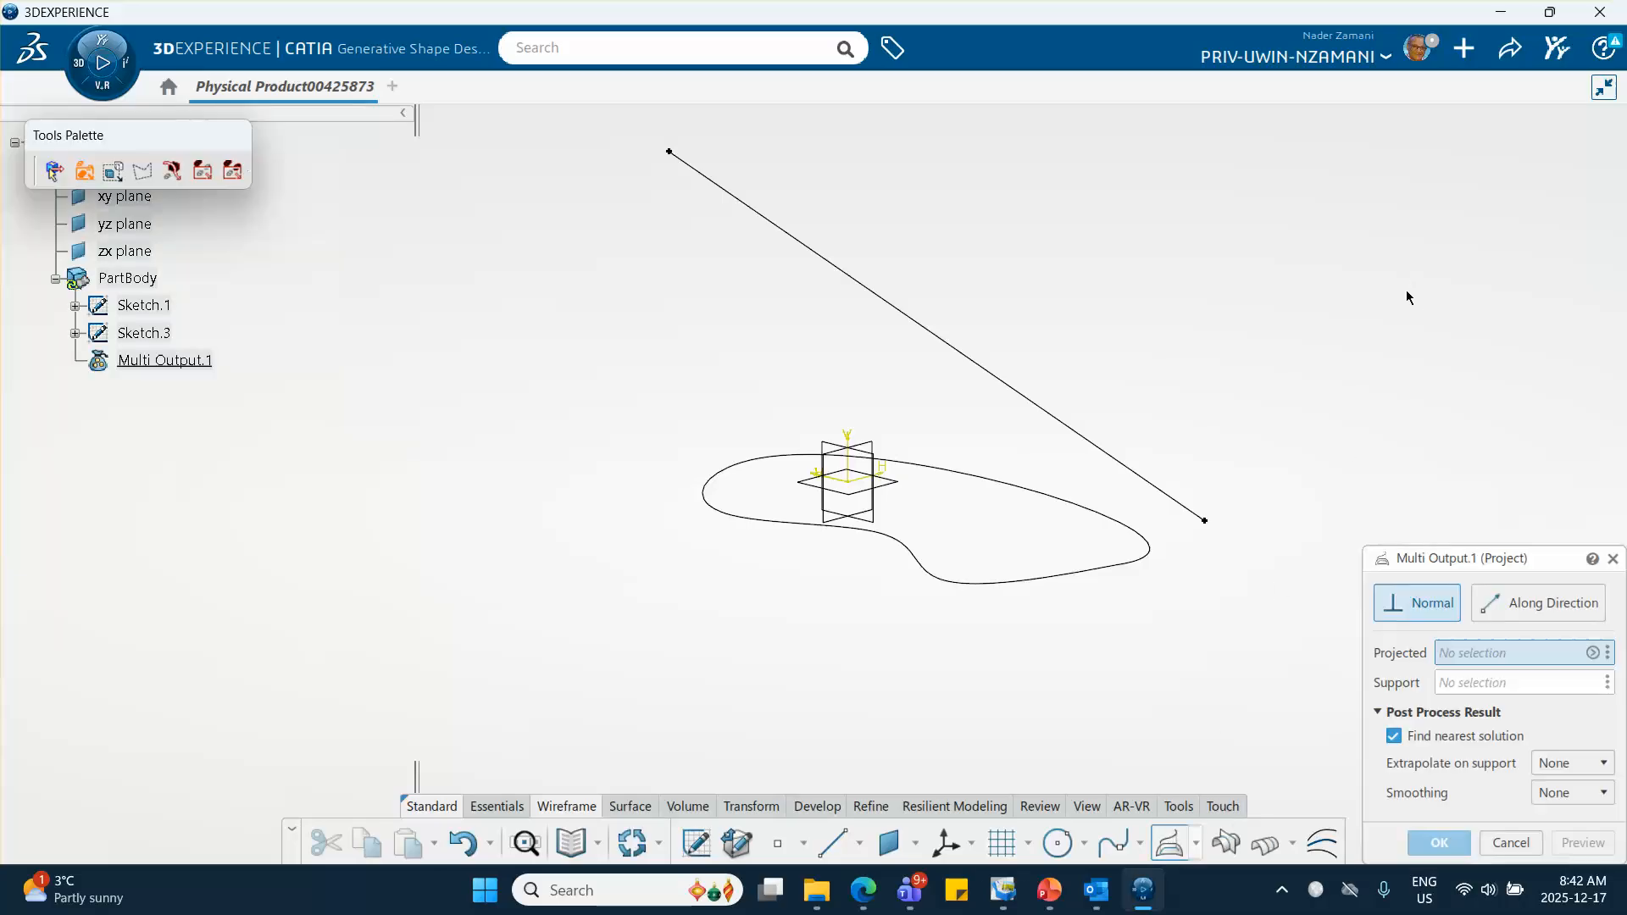
left_click_drag(1435, 558, 1339, 296)
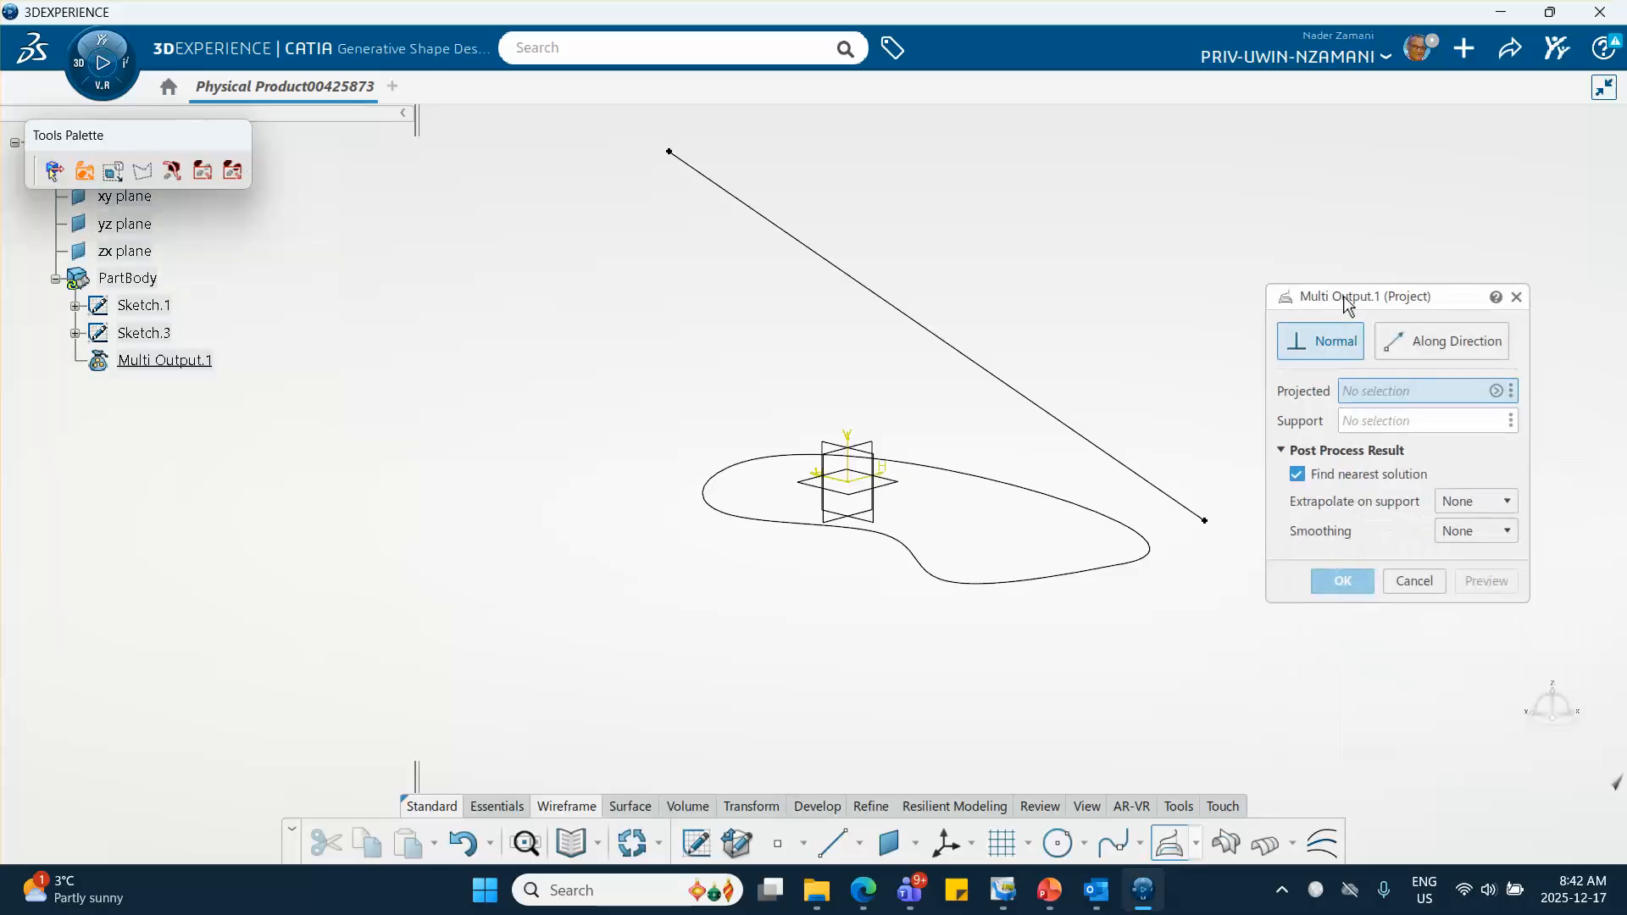
left_click(1009, 386)
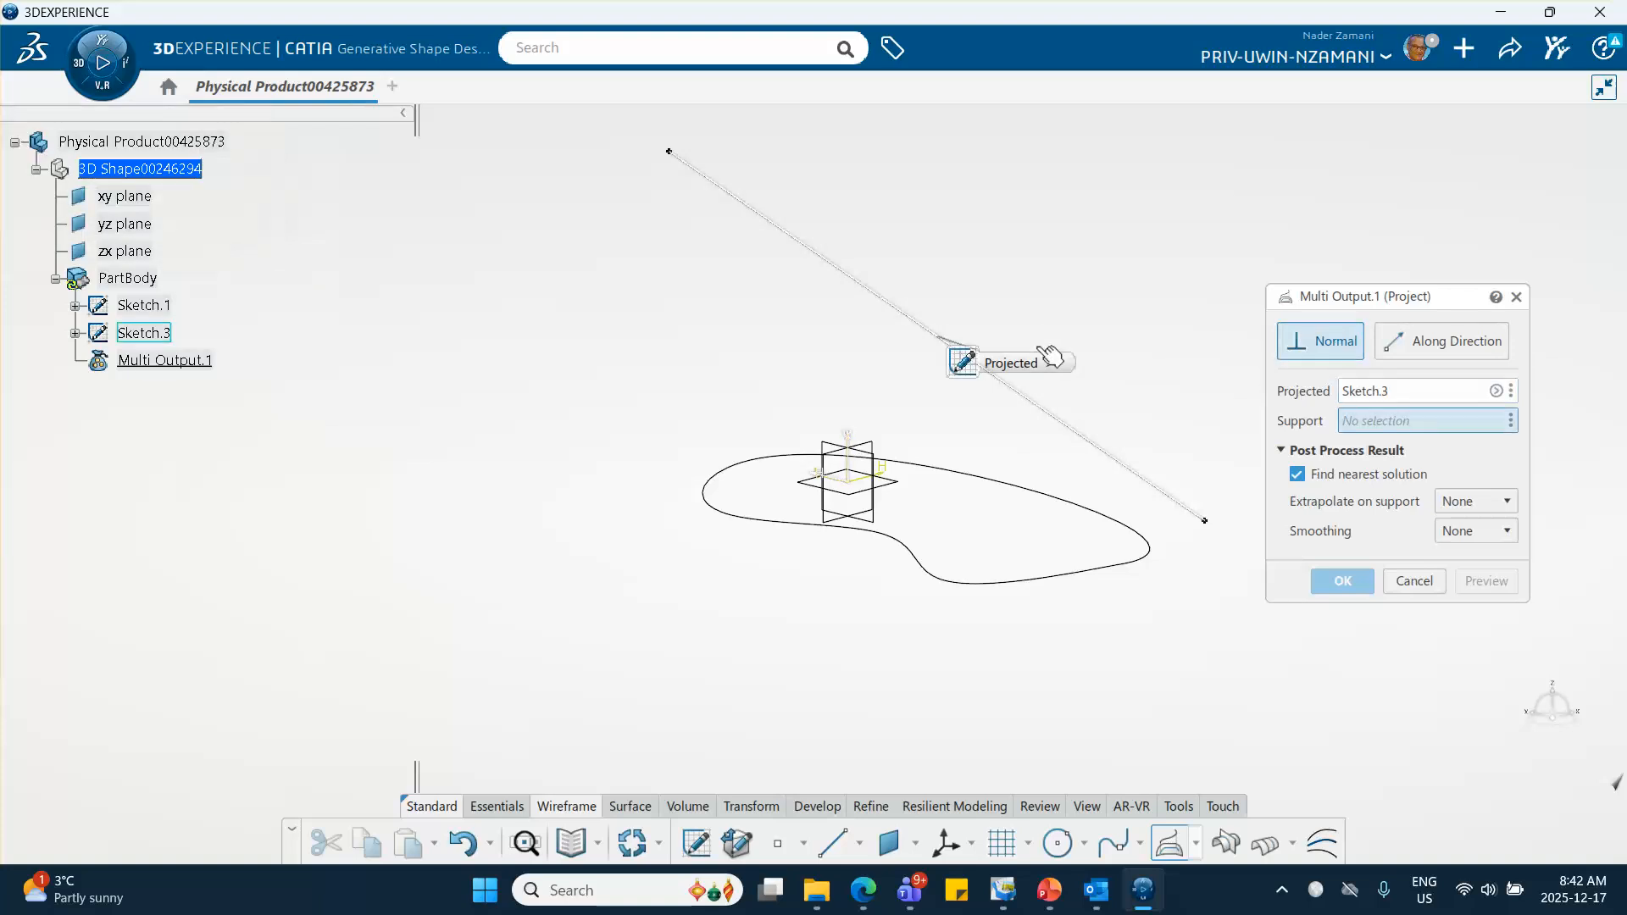
left_click(897, 494)
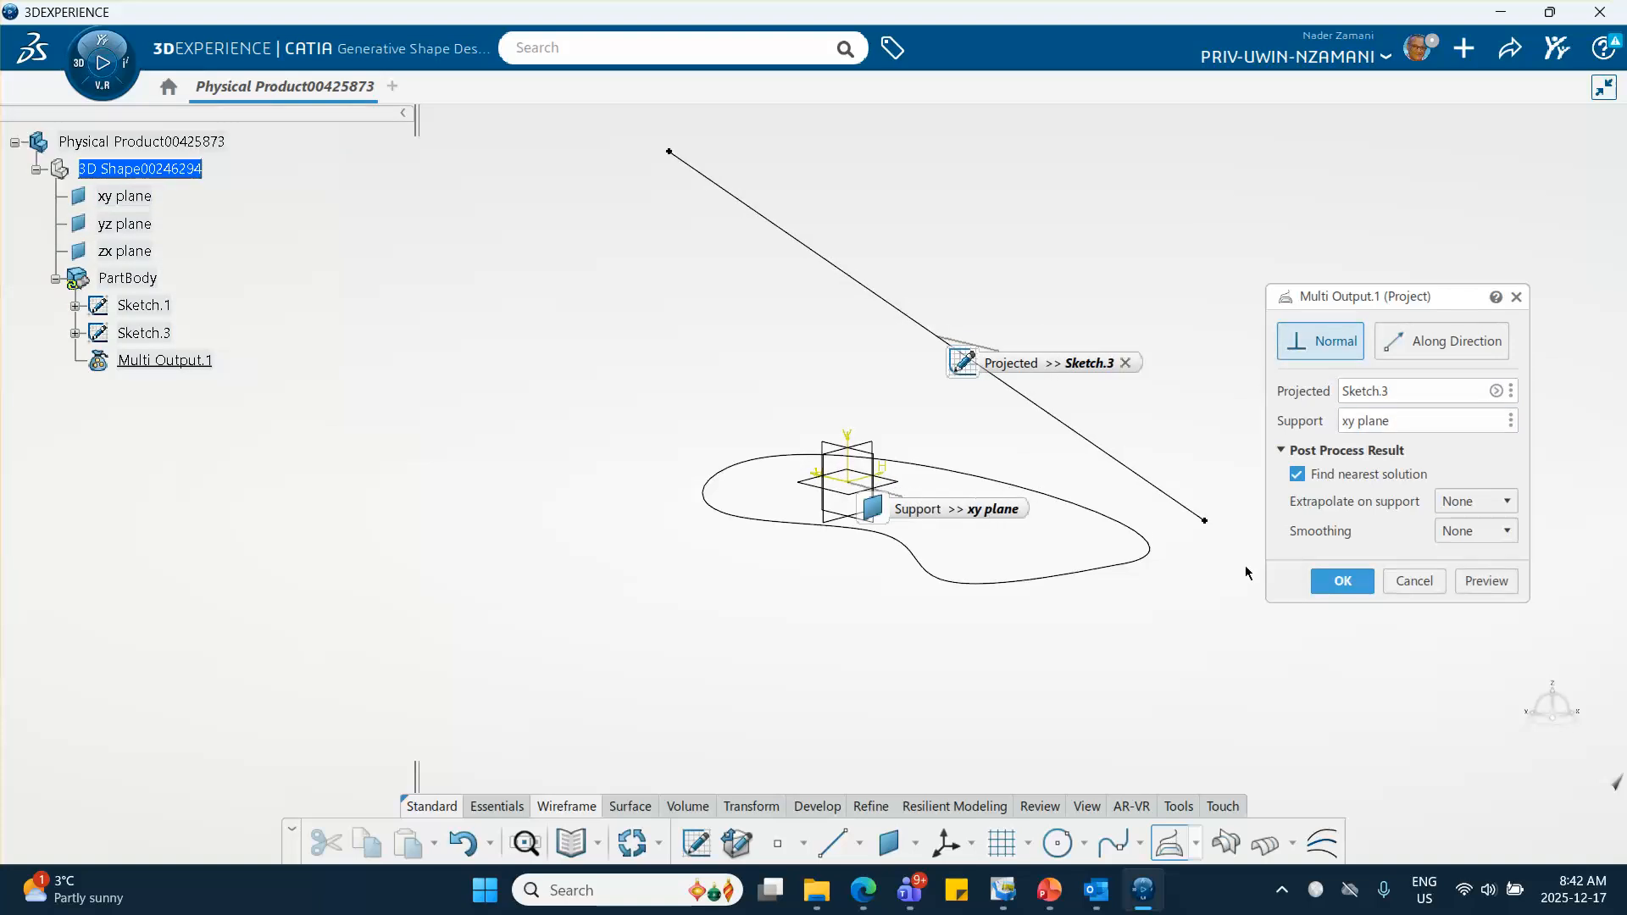
left_click(1343, 580)
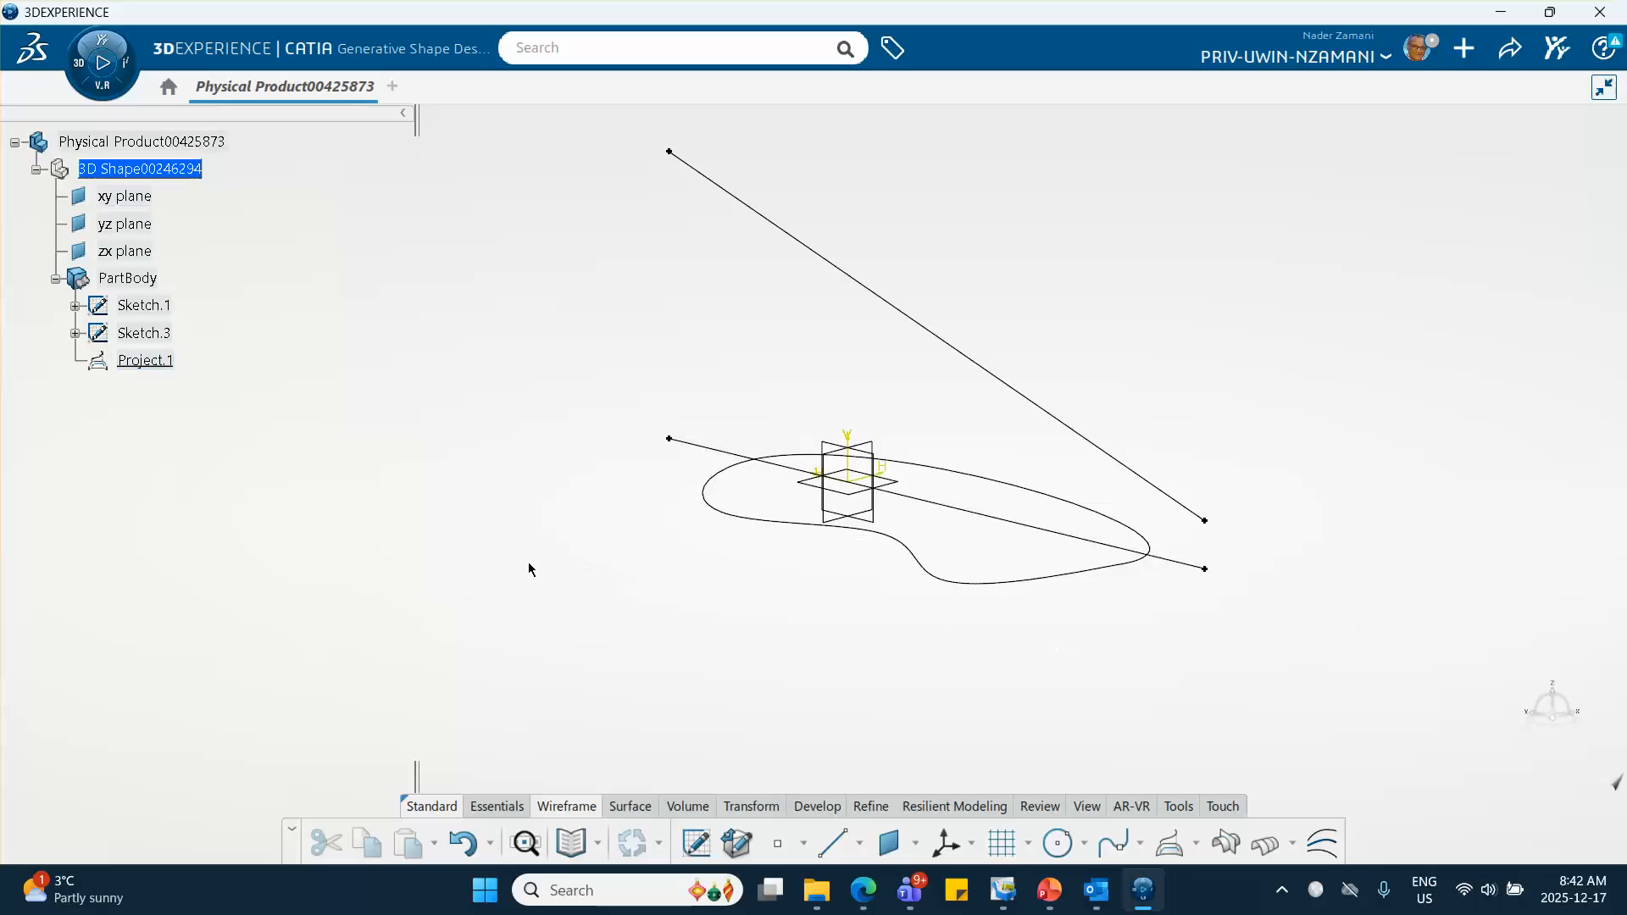
Create a Tangent on curve point using Sketch.1 as the curve and Sketch.3 as the tangent direction, keeping all the sub-elements using Extract.
left_click(777, 843)
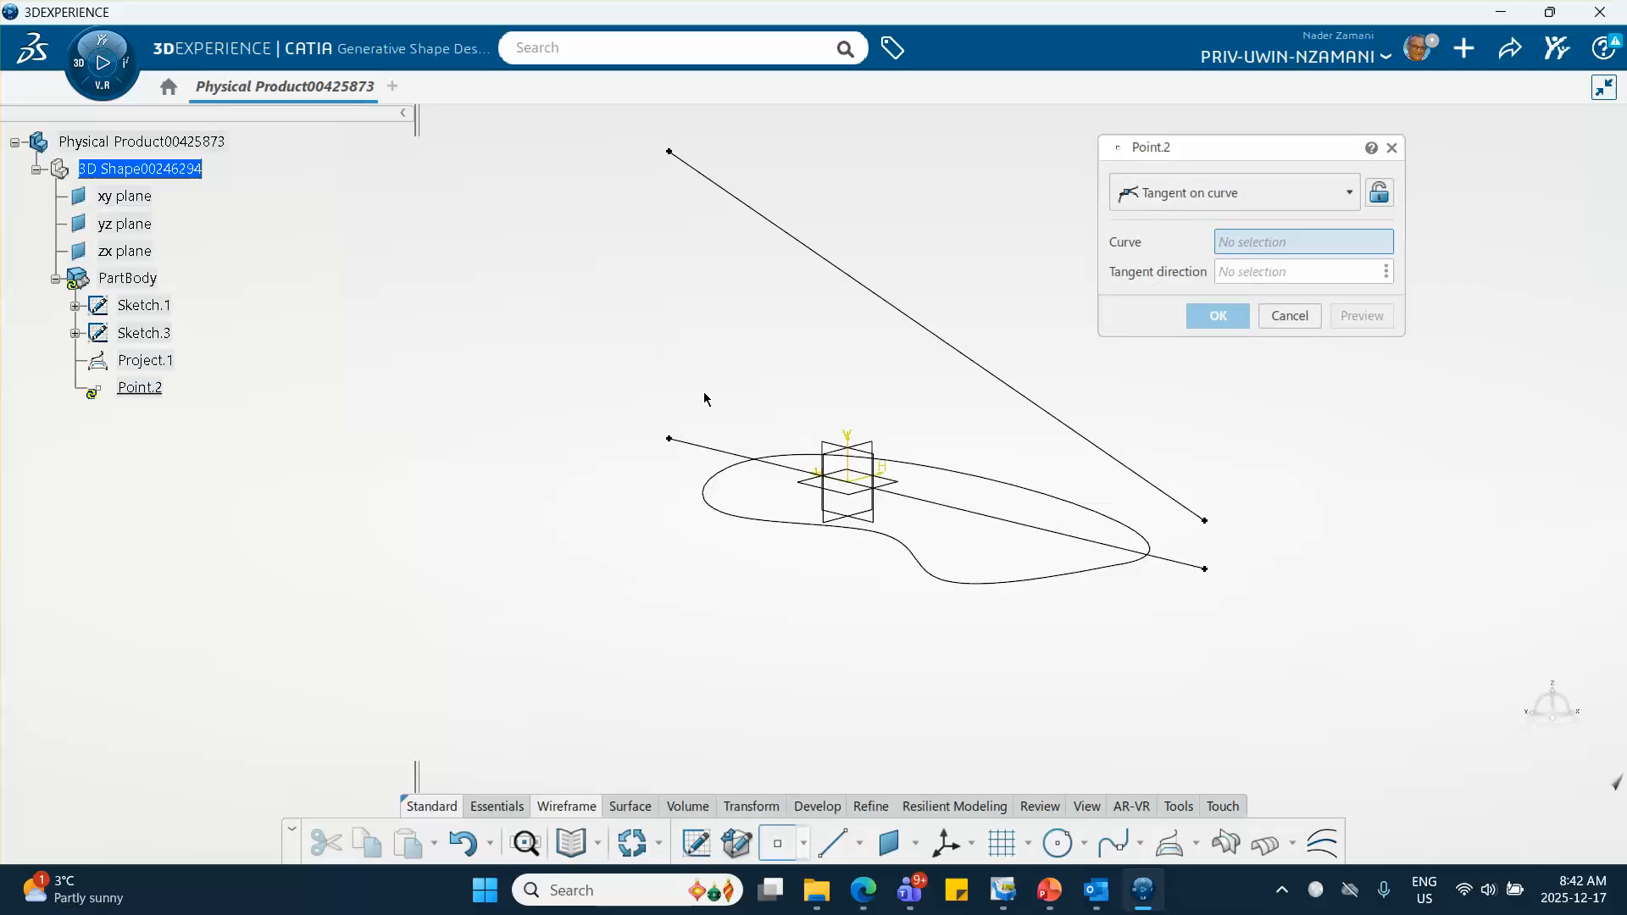
left_click(1070, 497)
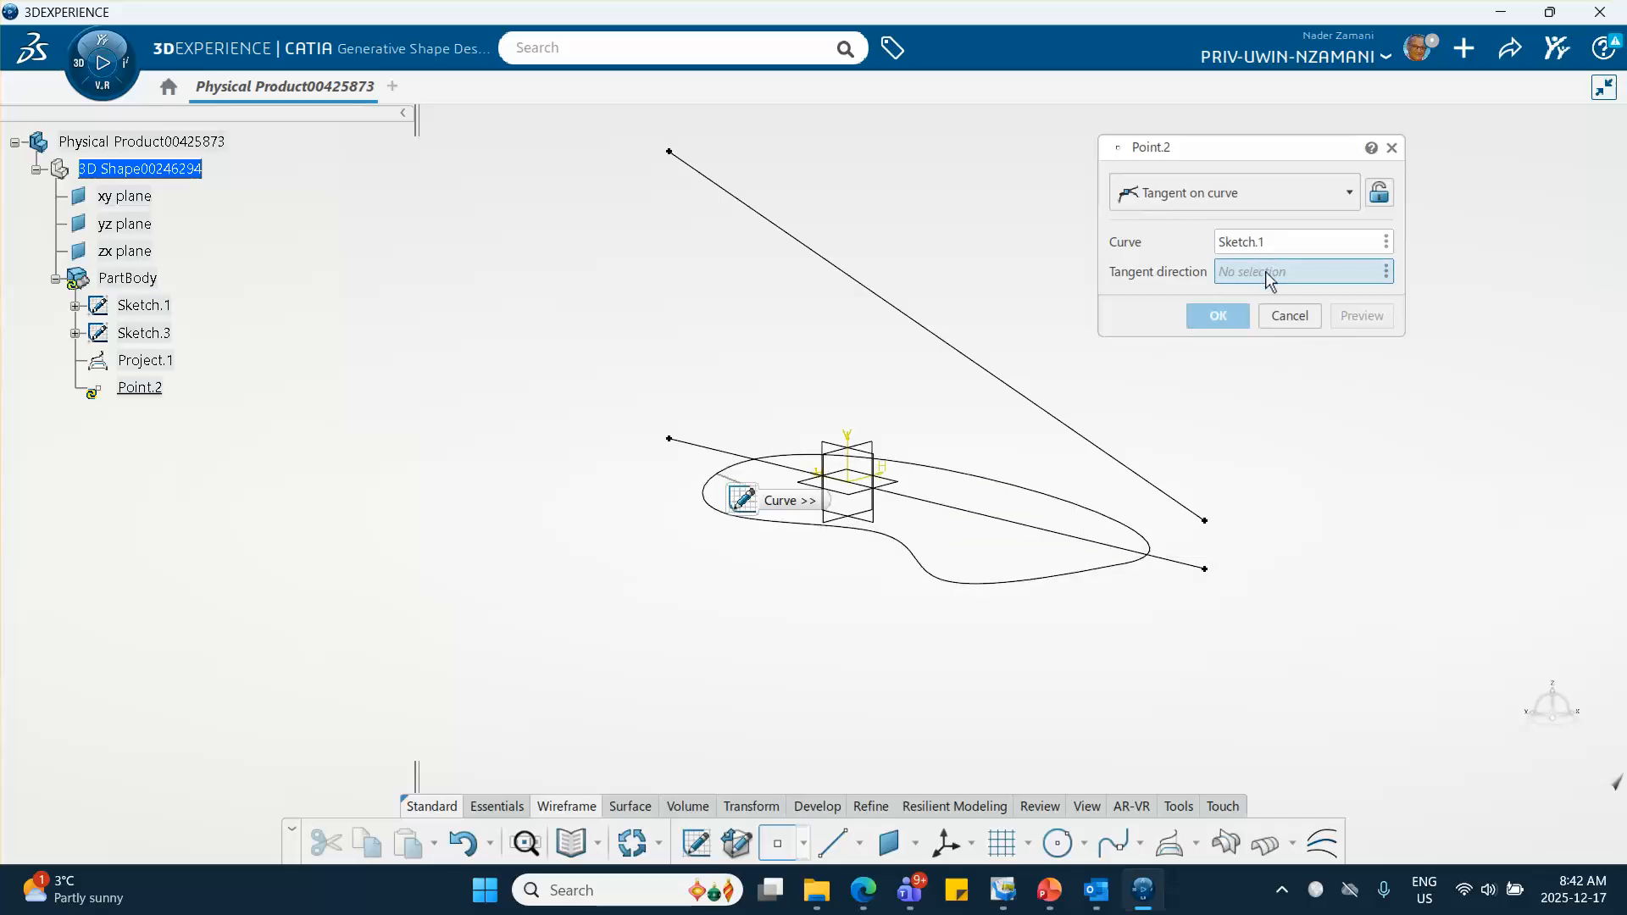
left_click(912, 320)
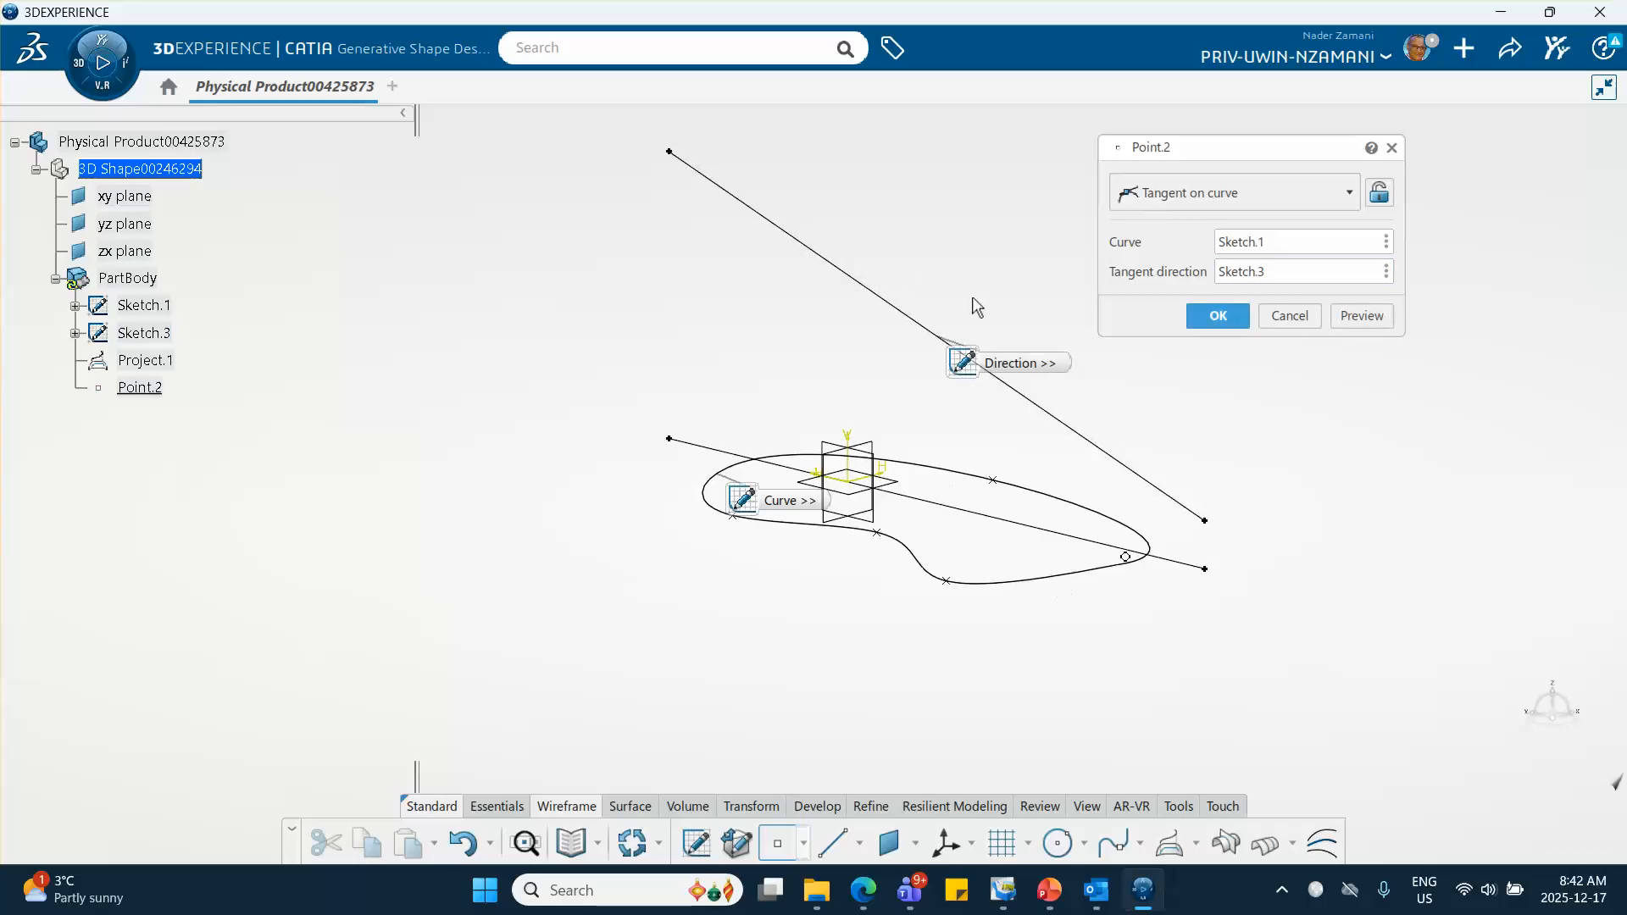
middle_click_drag(973, 269, 877, 343)
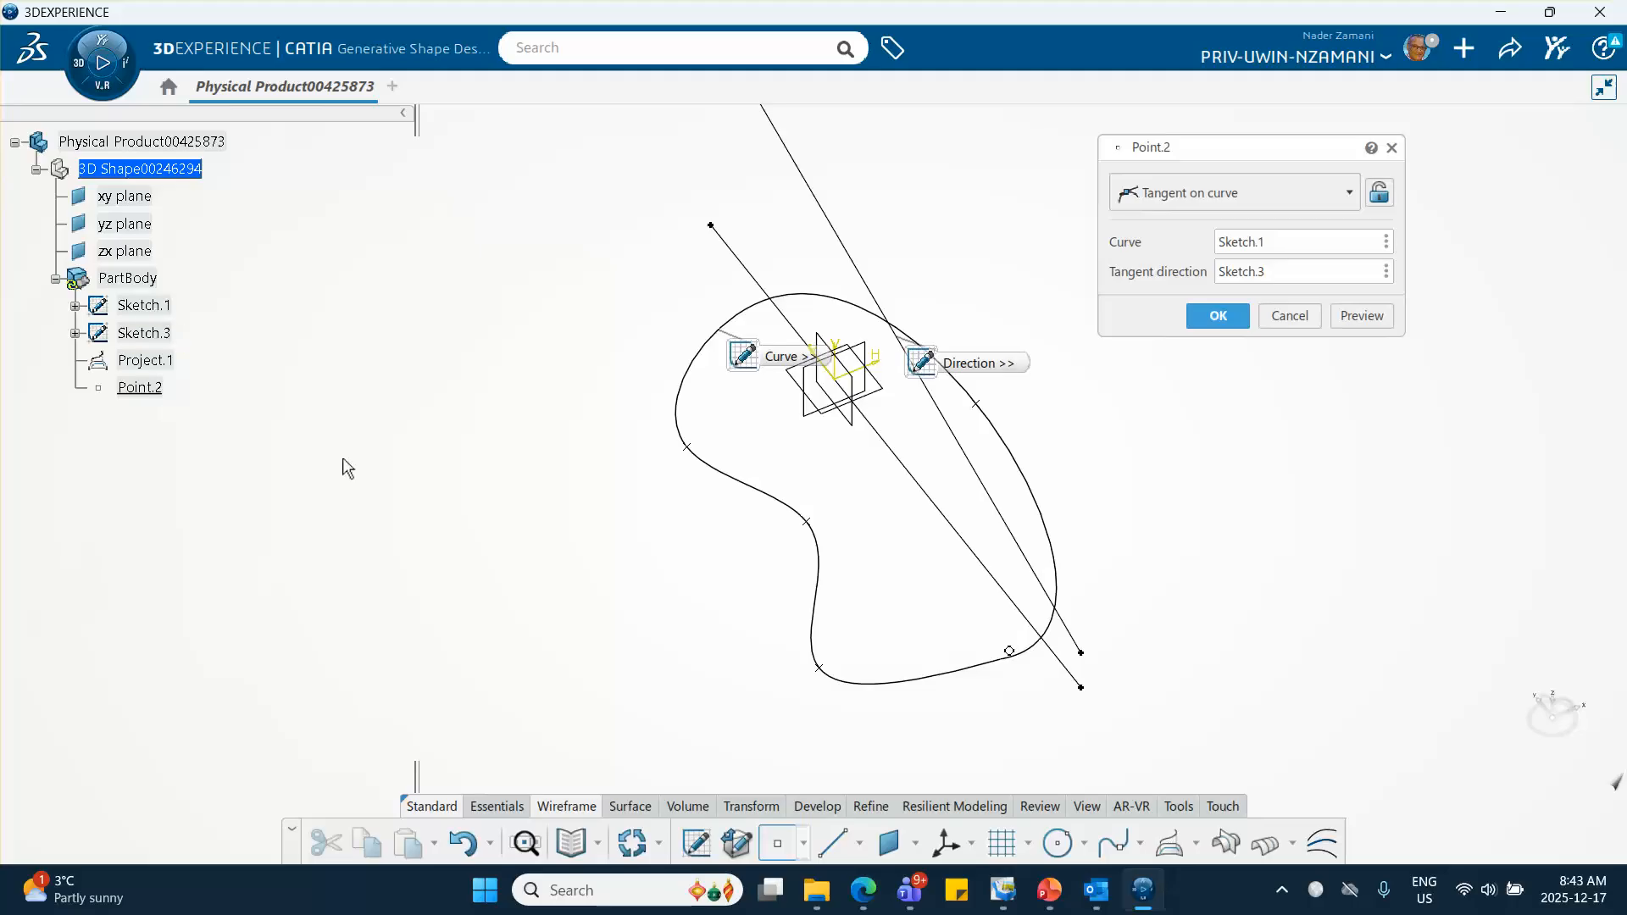
middle_click_drag(1155, 690, 1233, 508)
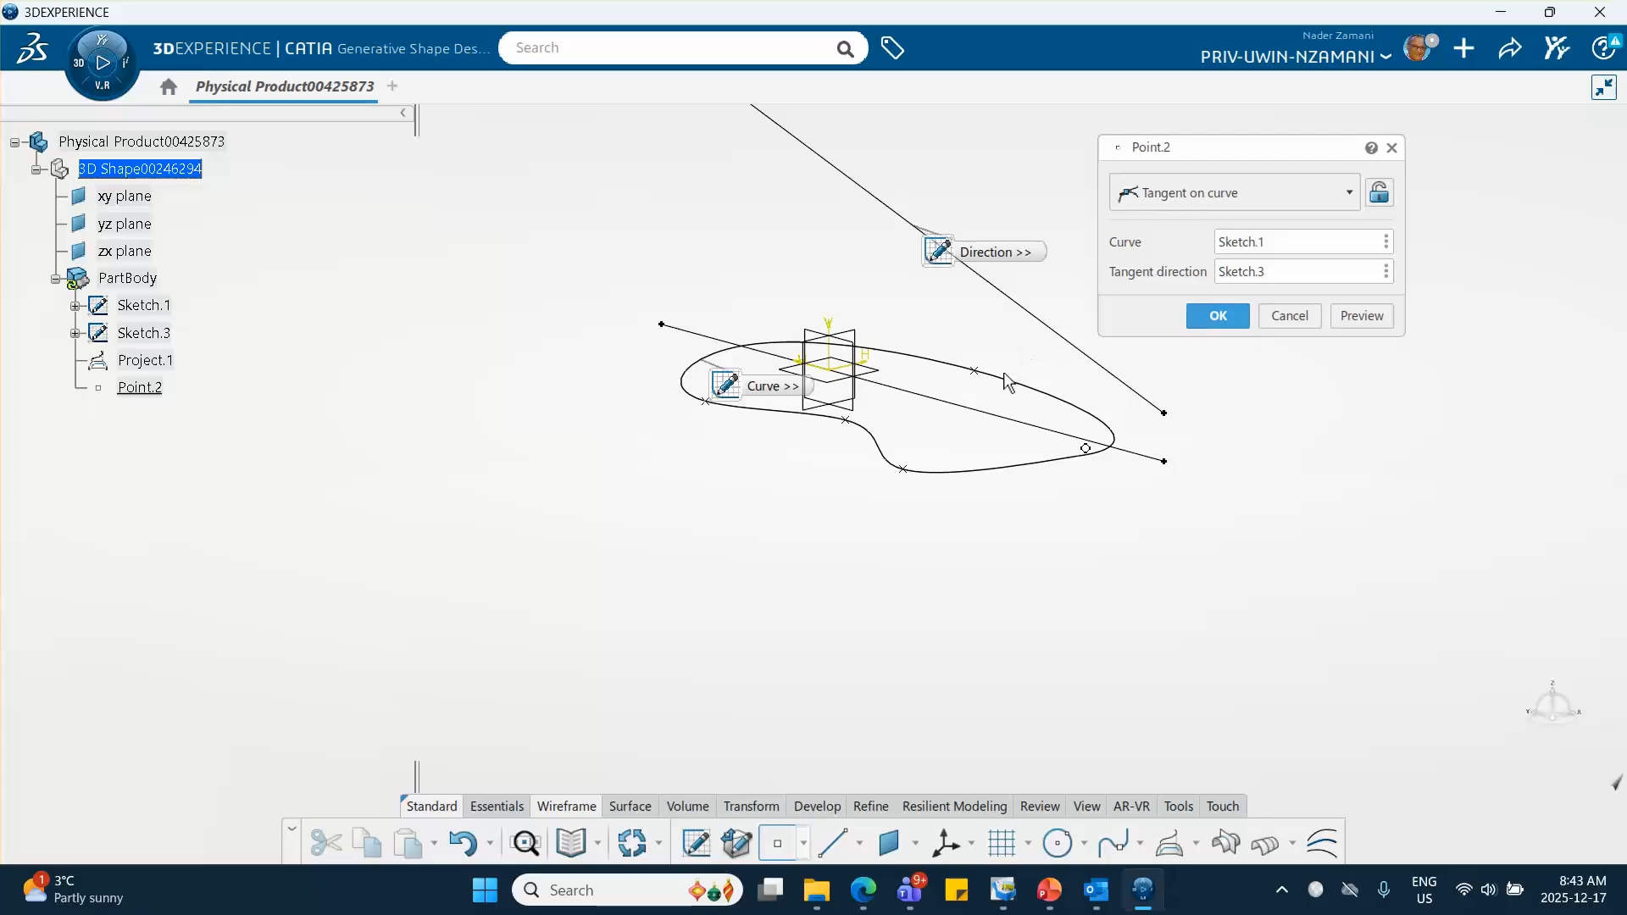
left_click(1195, 319)
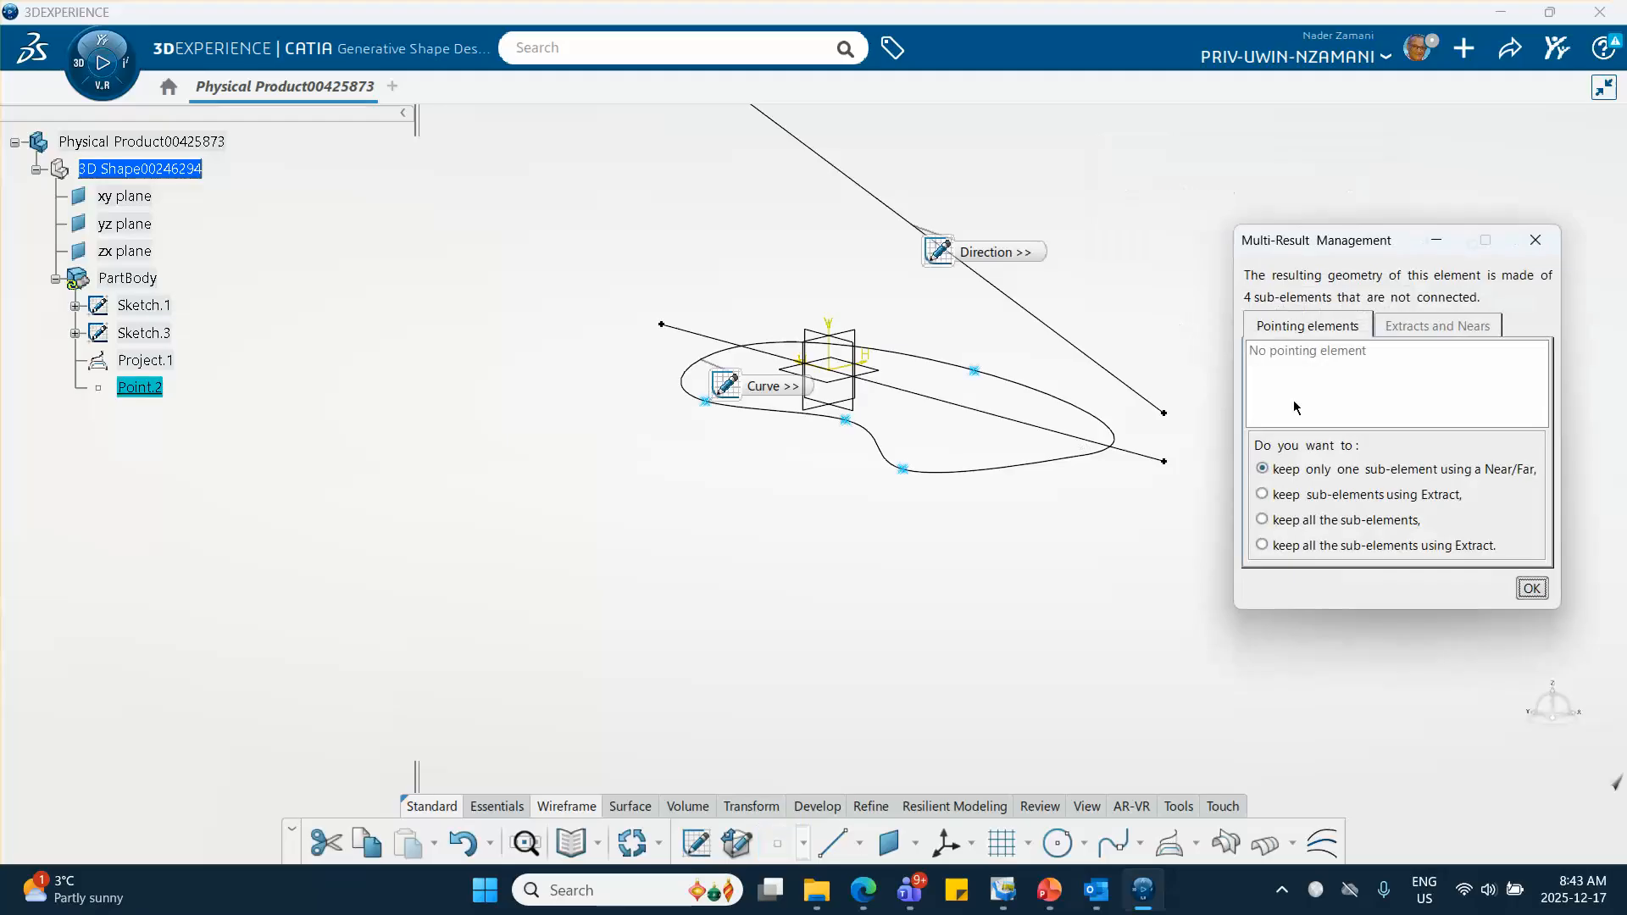
left_click(1262, 546)
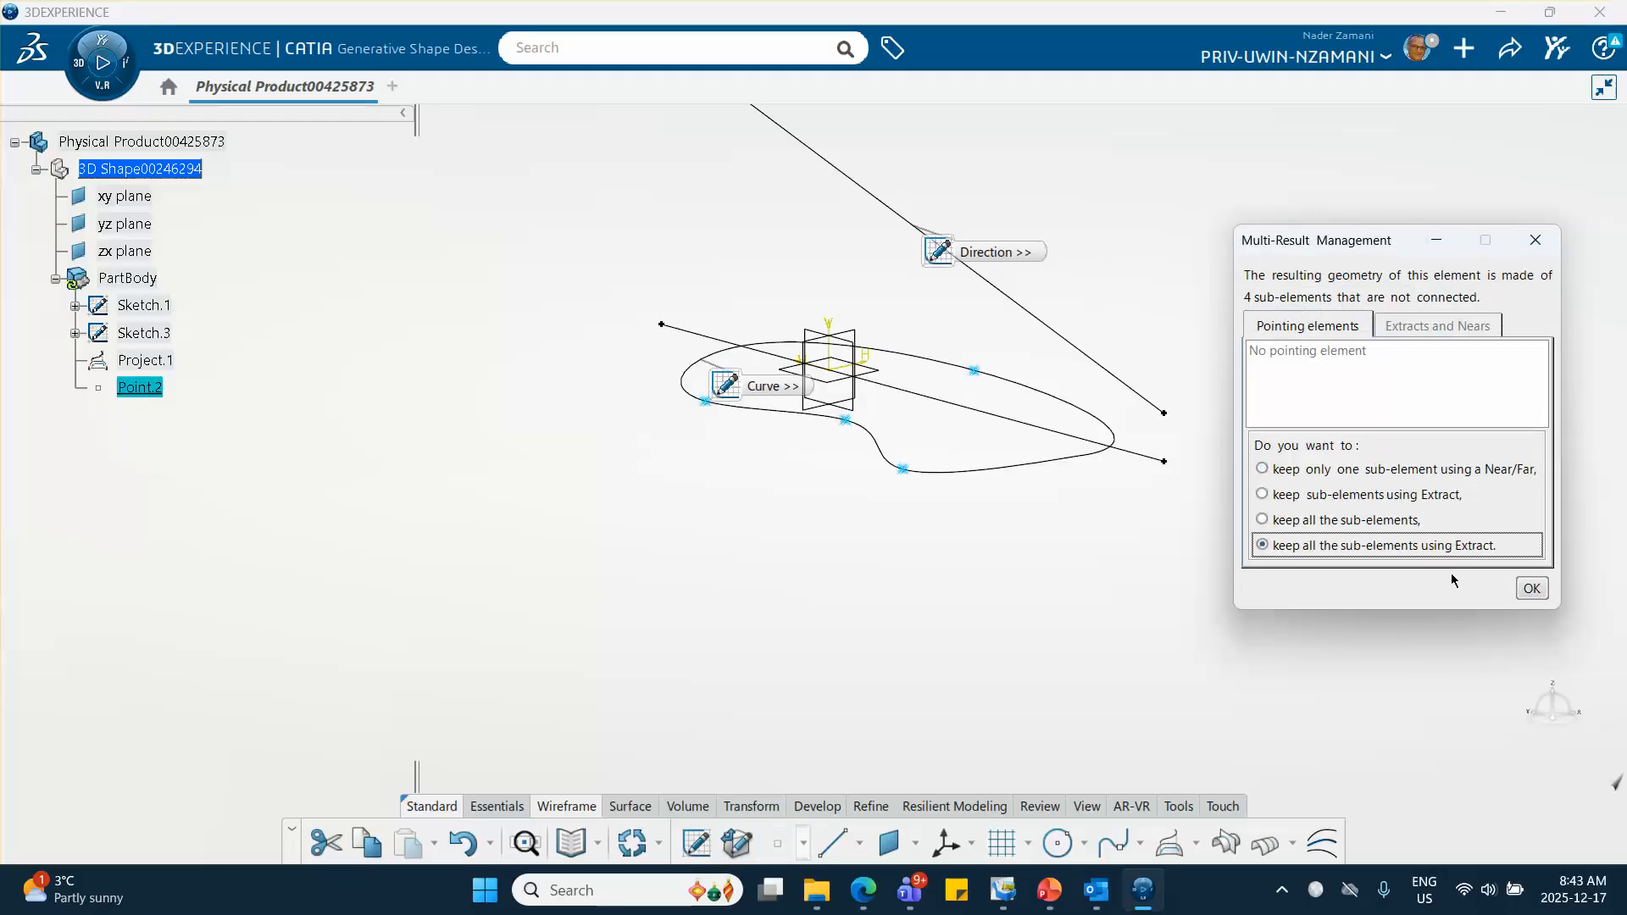
left_click(1525, 594)
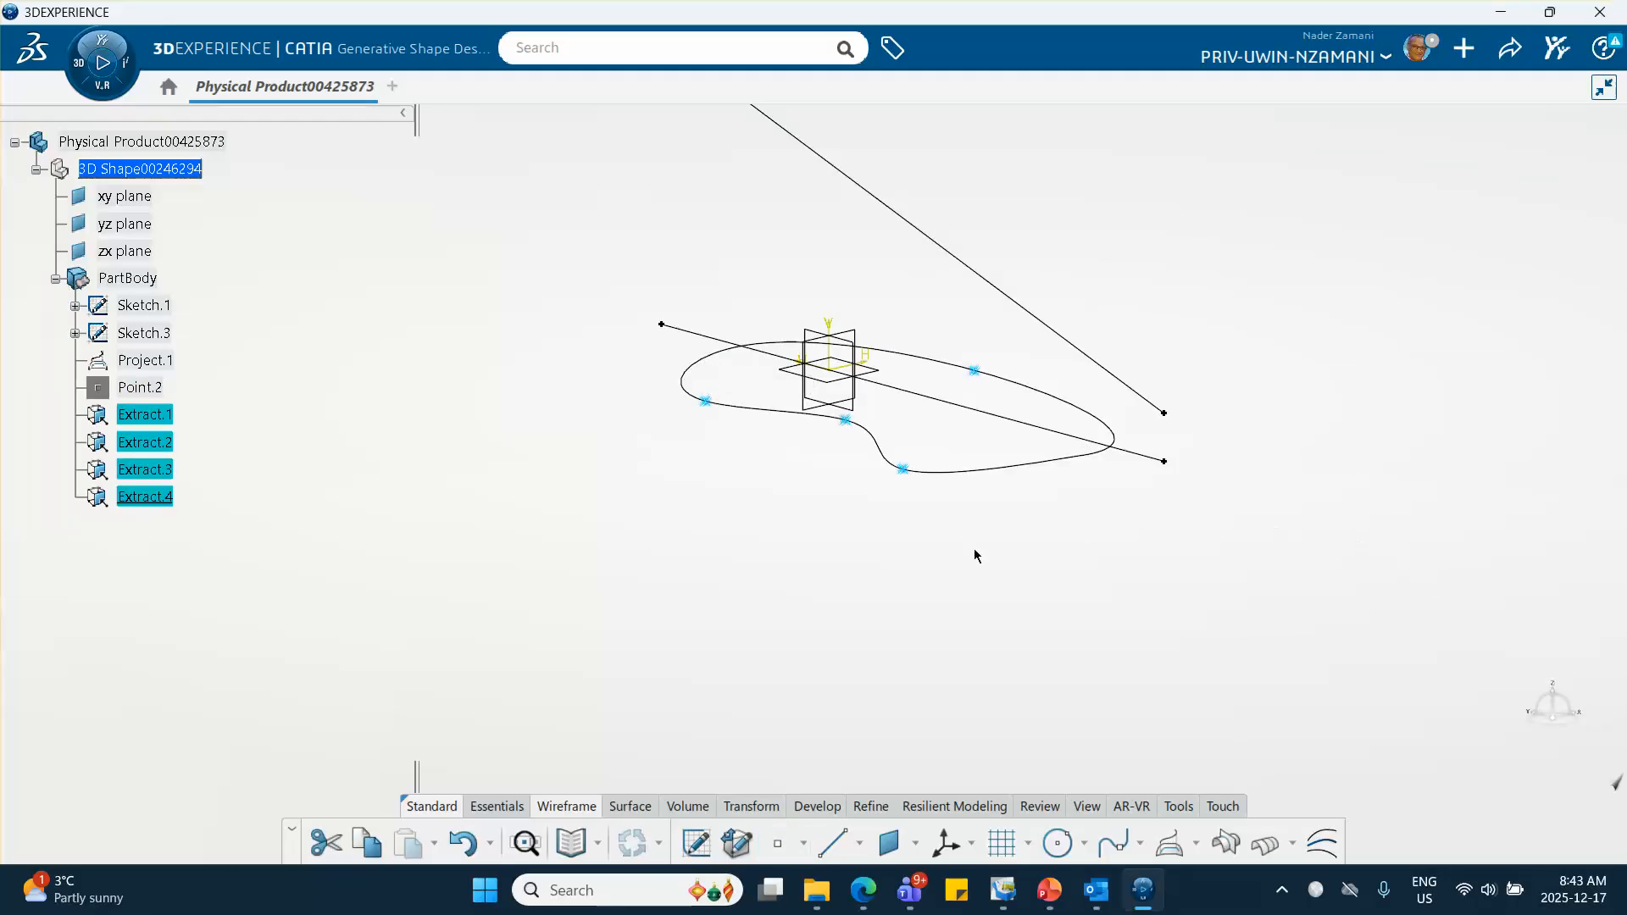
Sketch a vertical line about 60 mm long above the spline on the zx plane, and exit the sketch.
scroll(653, 537, "up", 5)
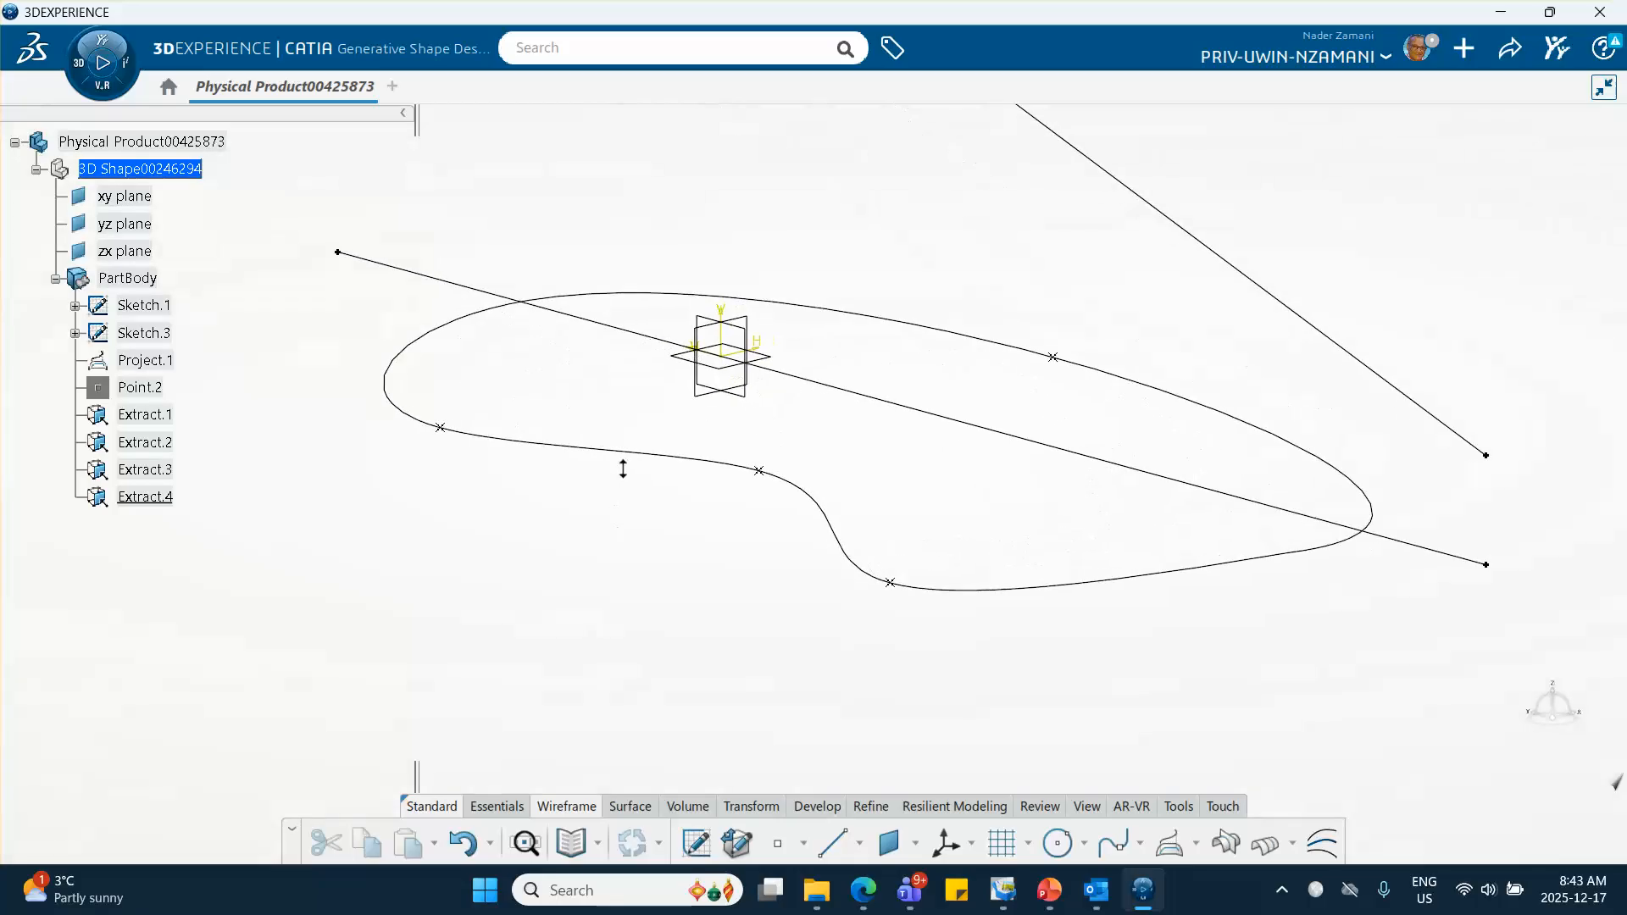
left_click(747, 332)
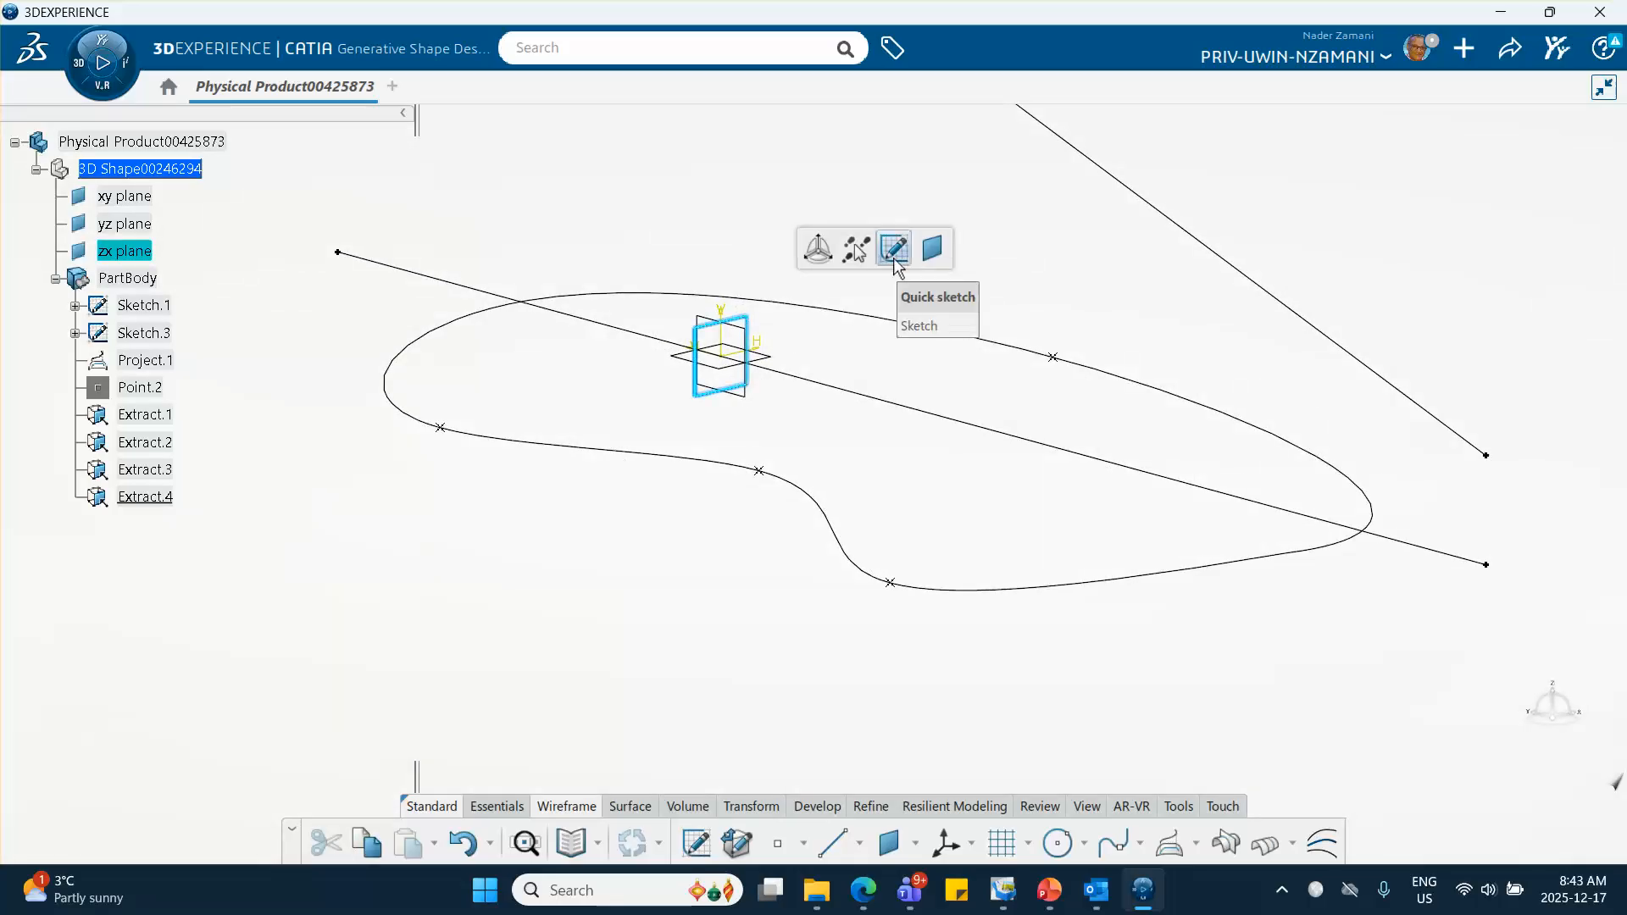
left_click(897, 251)
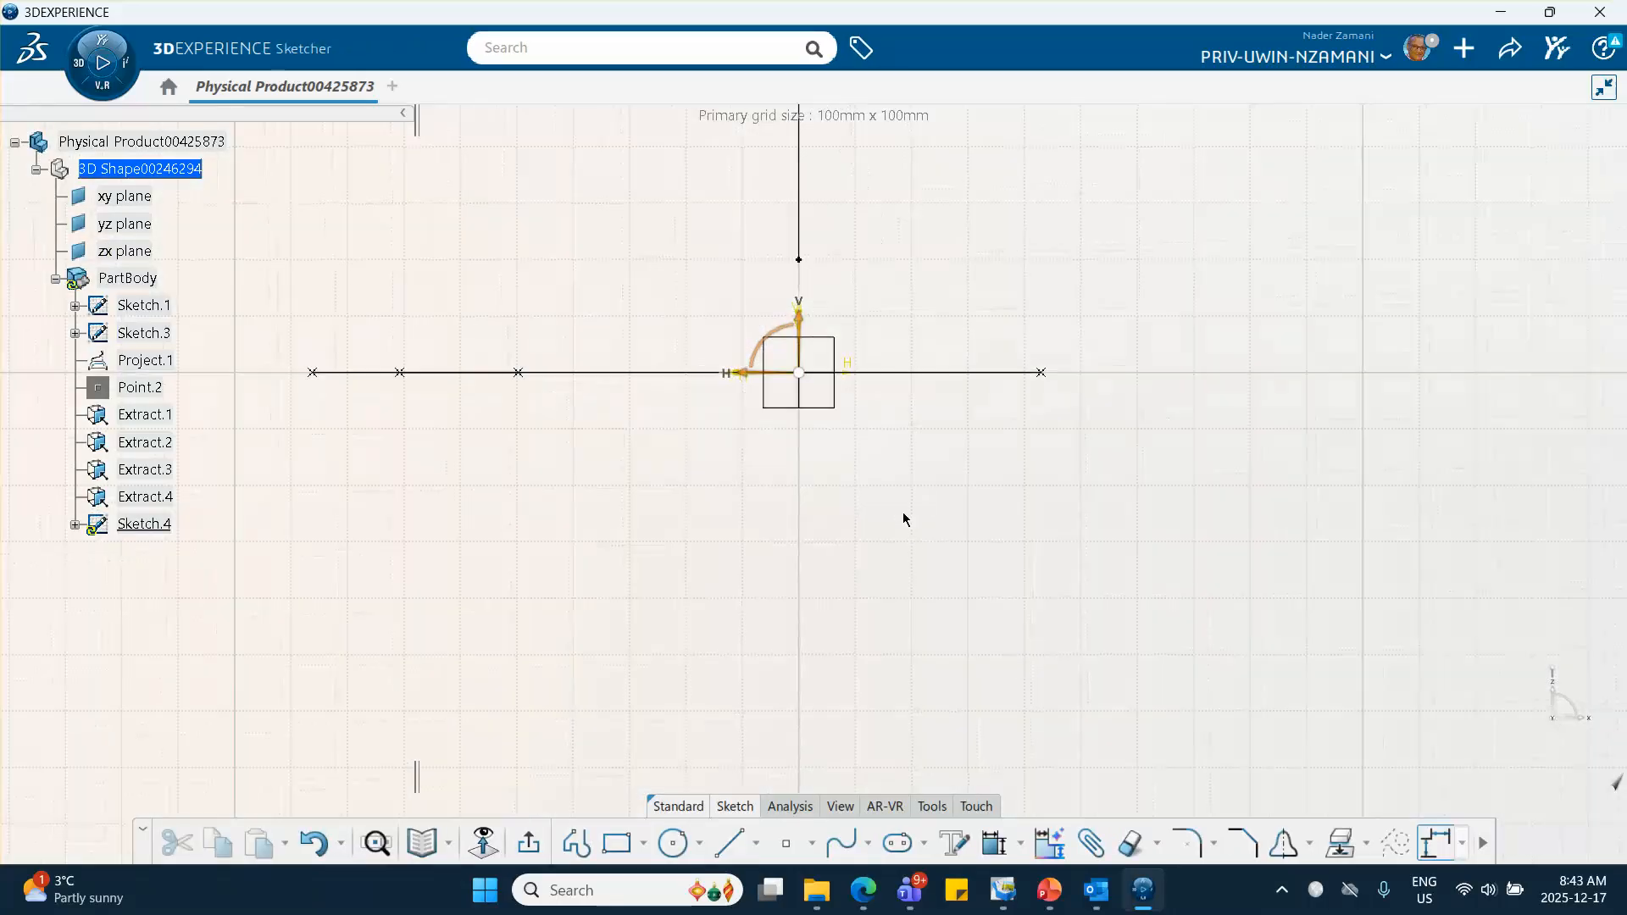
left_click(729, 843)
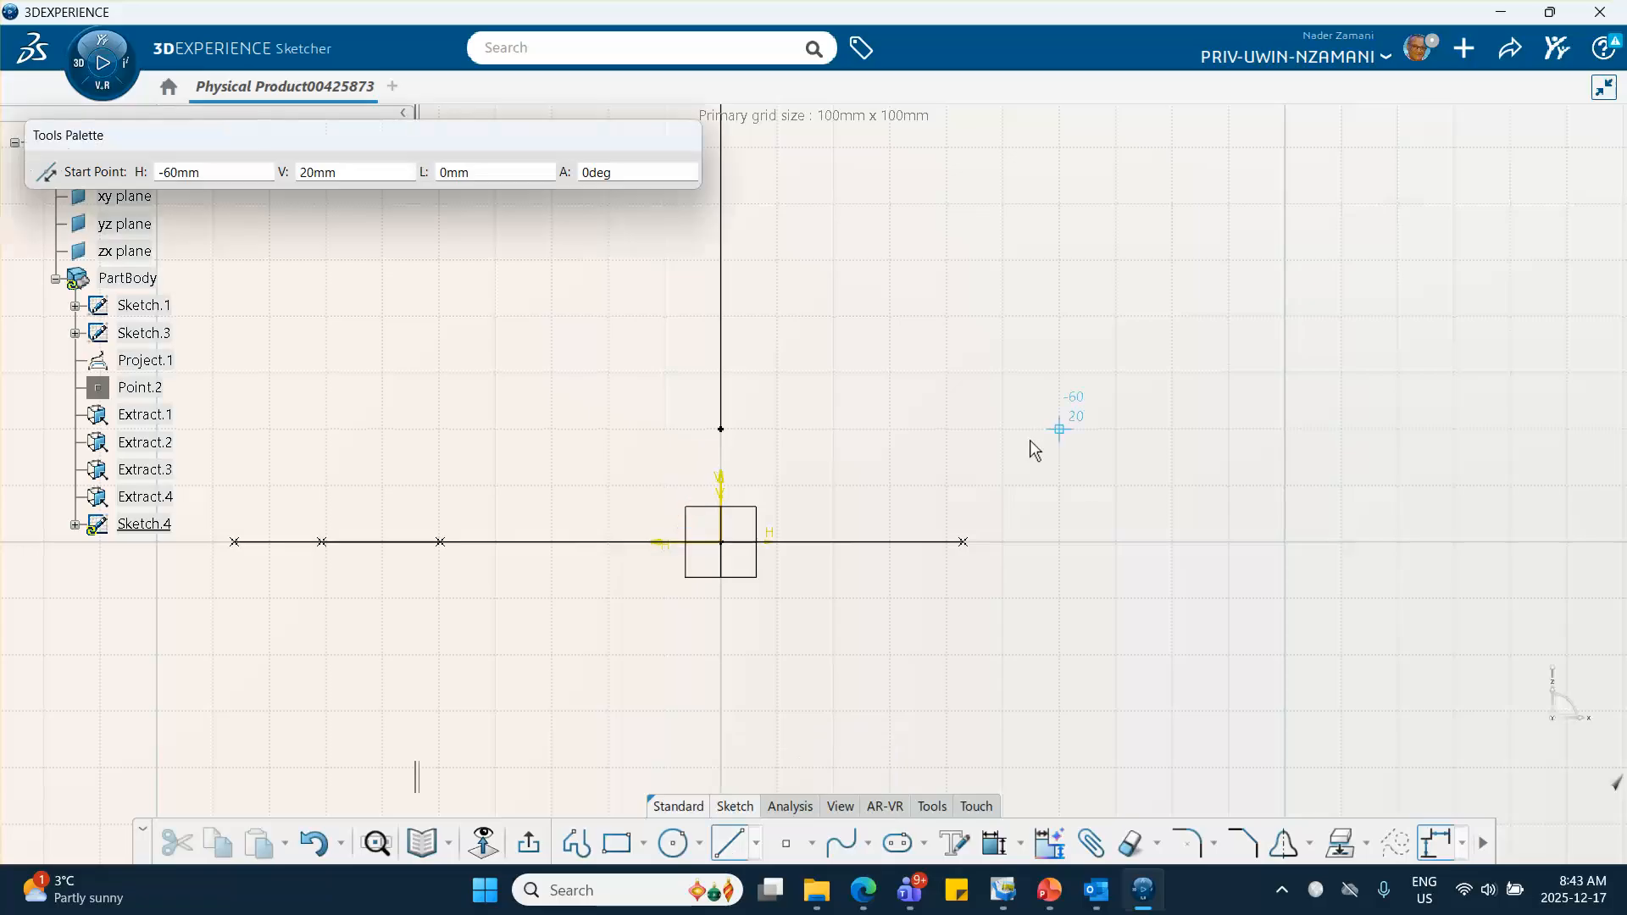
left_click(1015, 464)
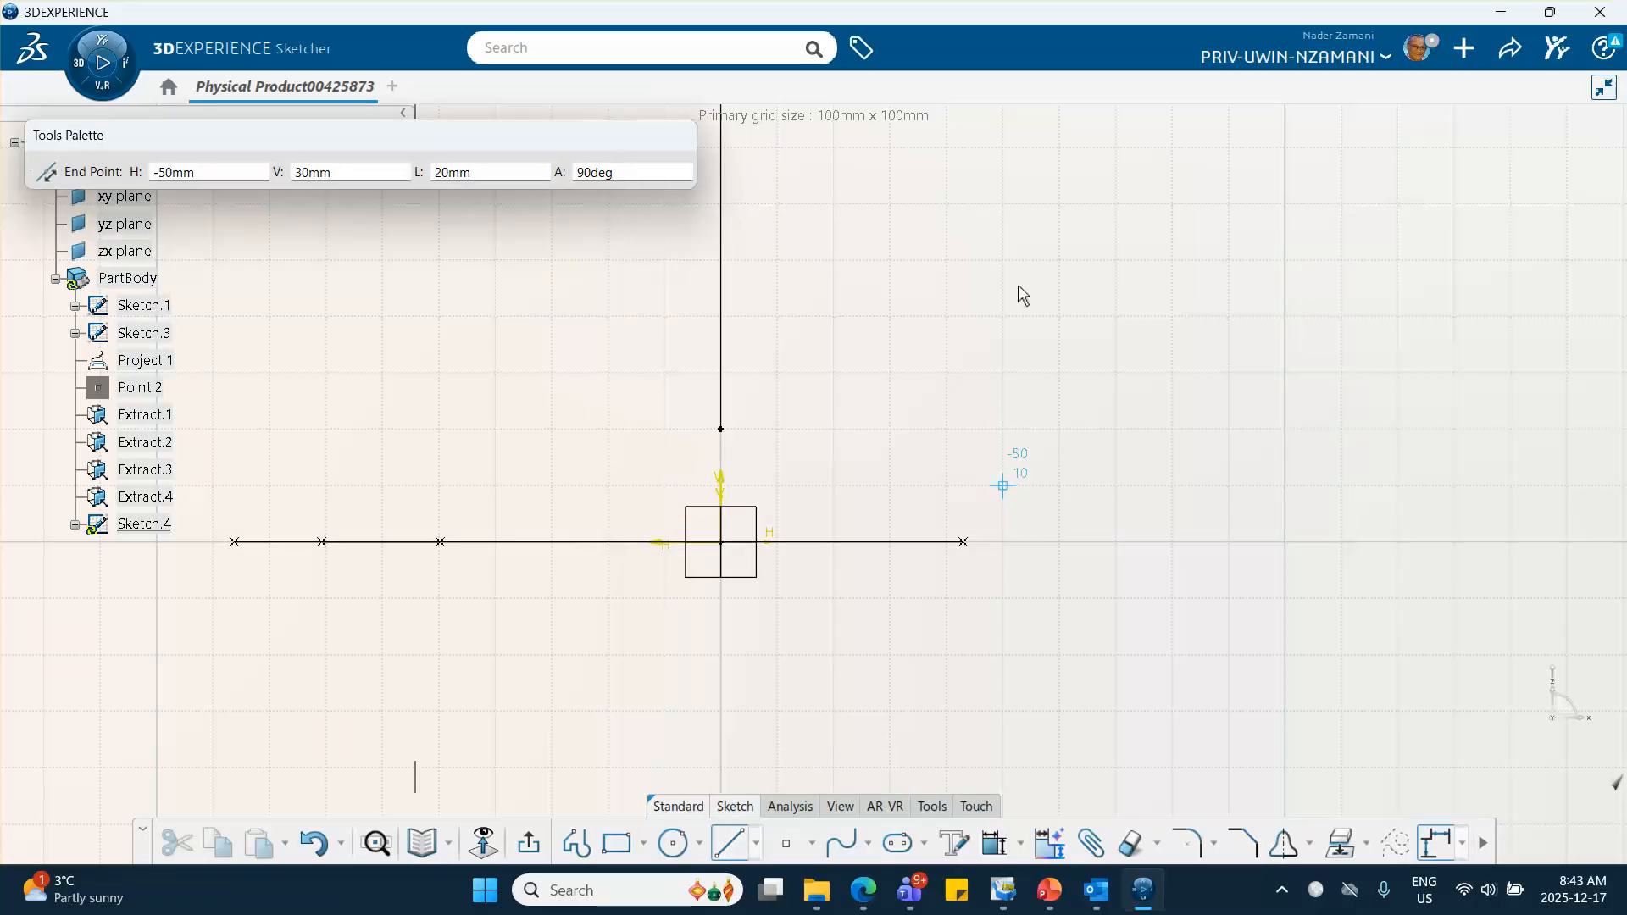
left_click(1013, 175)
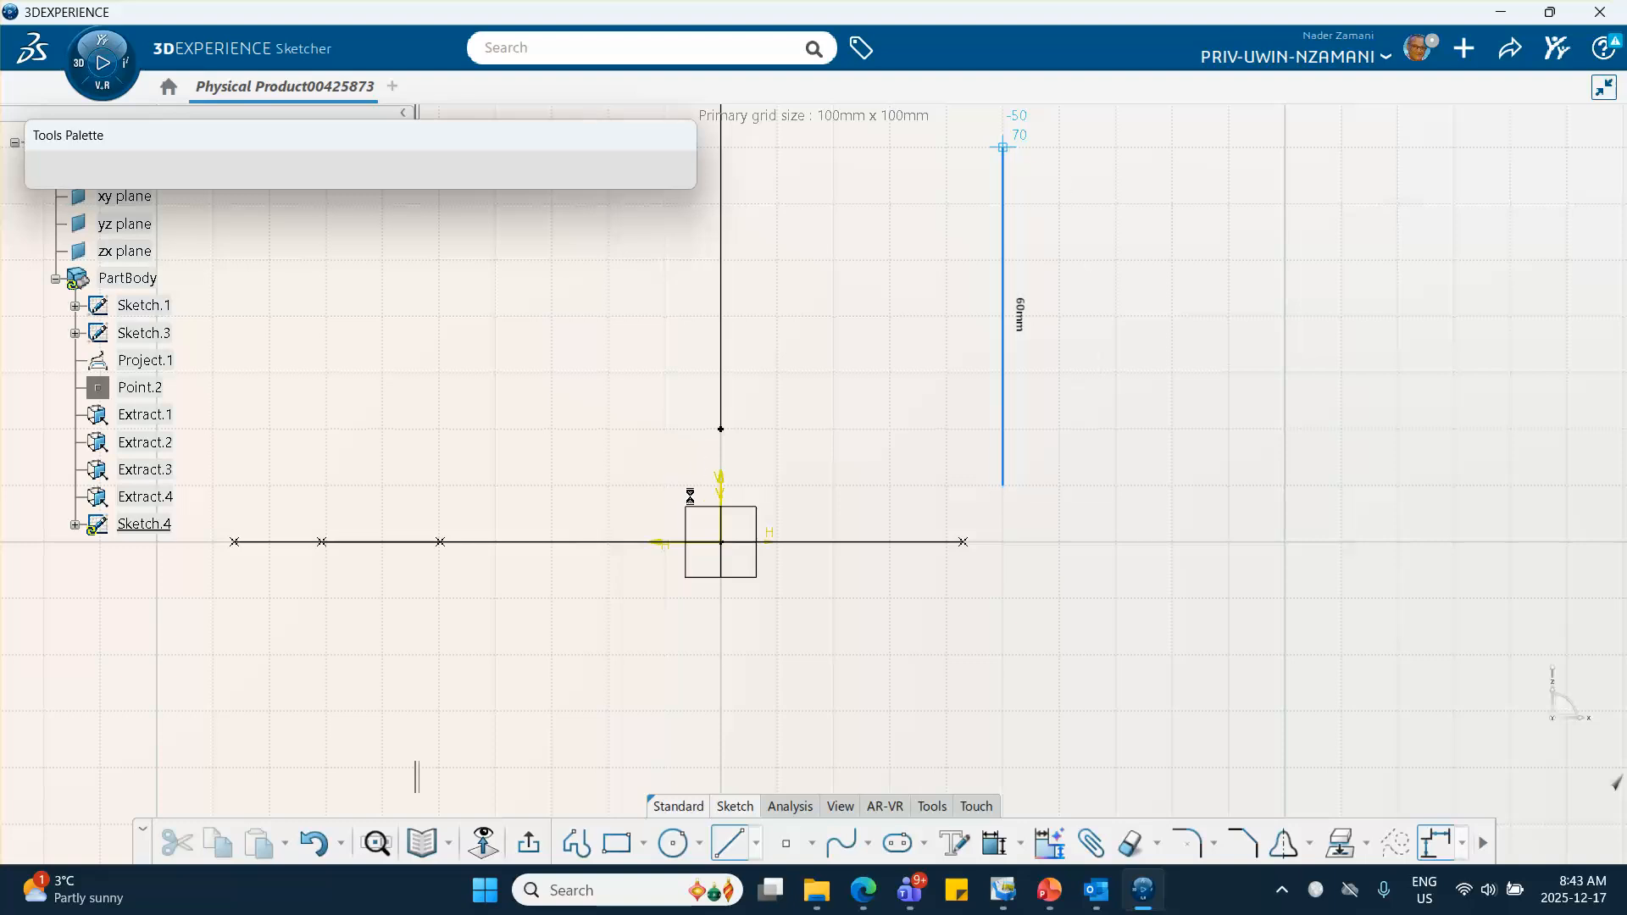
left_click(528, 842)
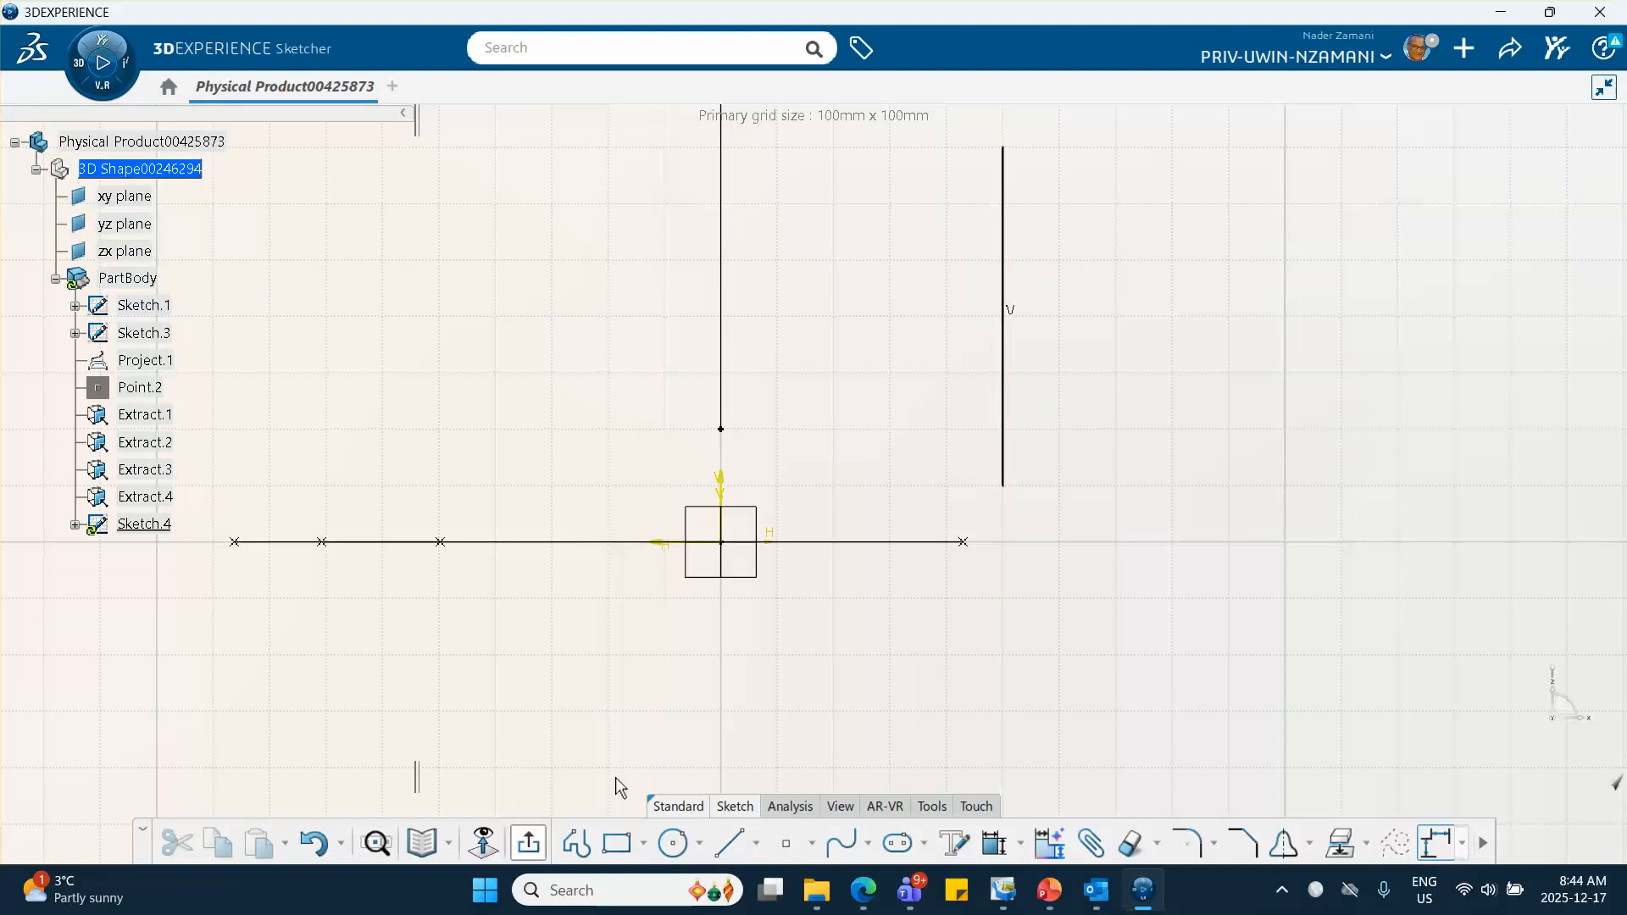
left_click(989, 374)
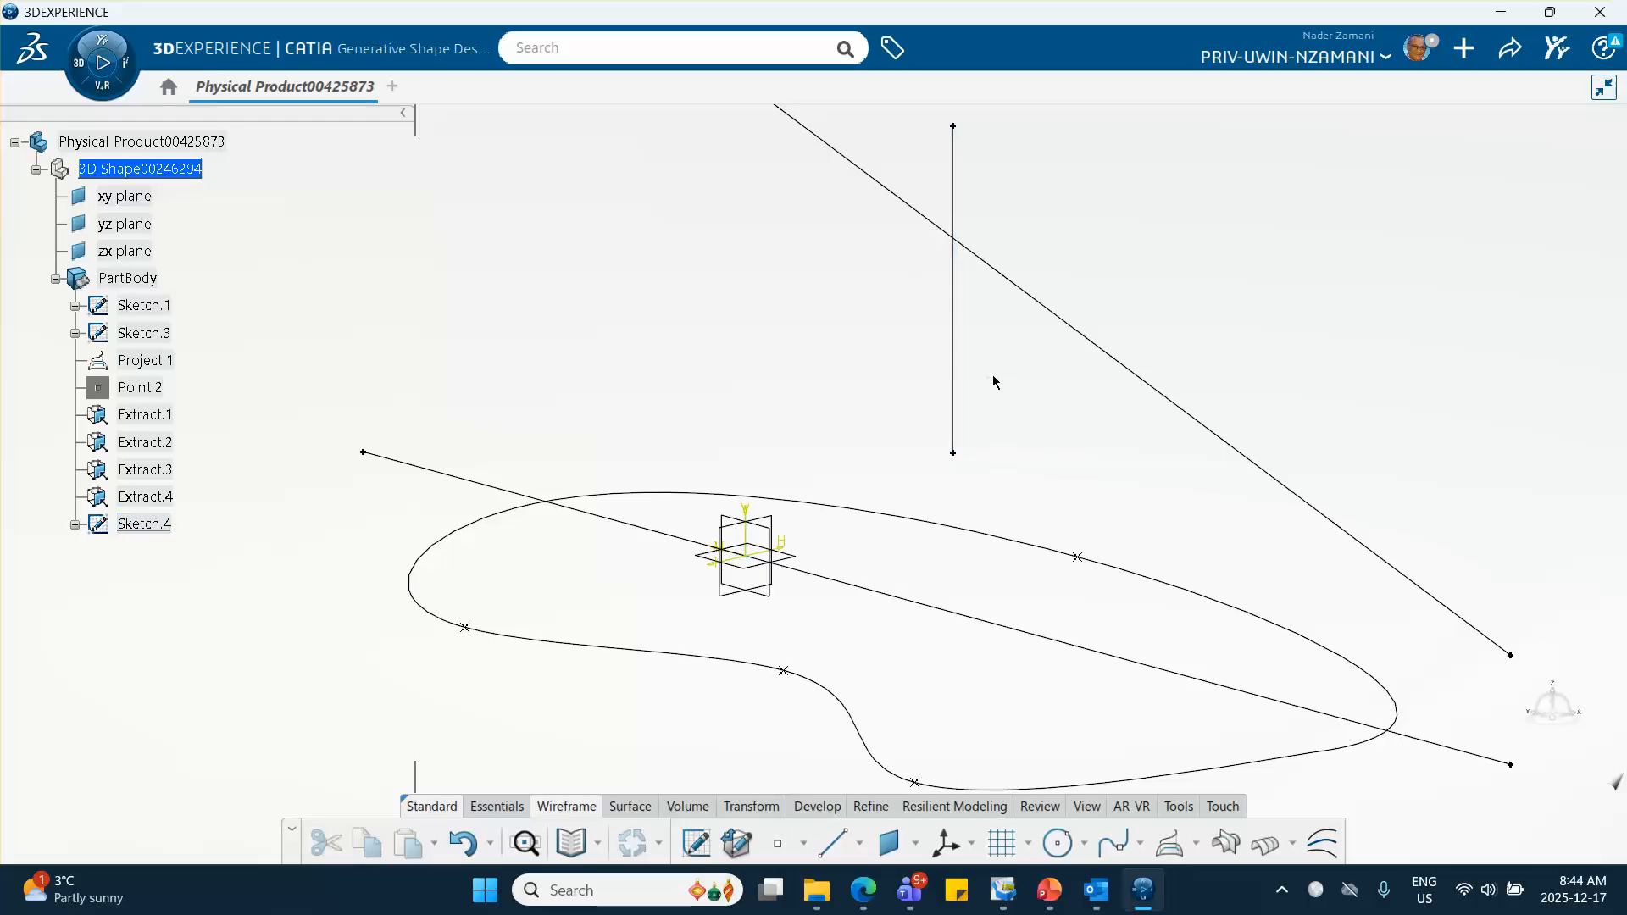
Hide the slanted line Sketch.3 and its projection Project.1.
right_click(1102, 348)
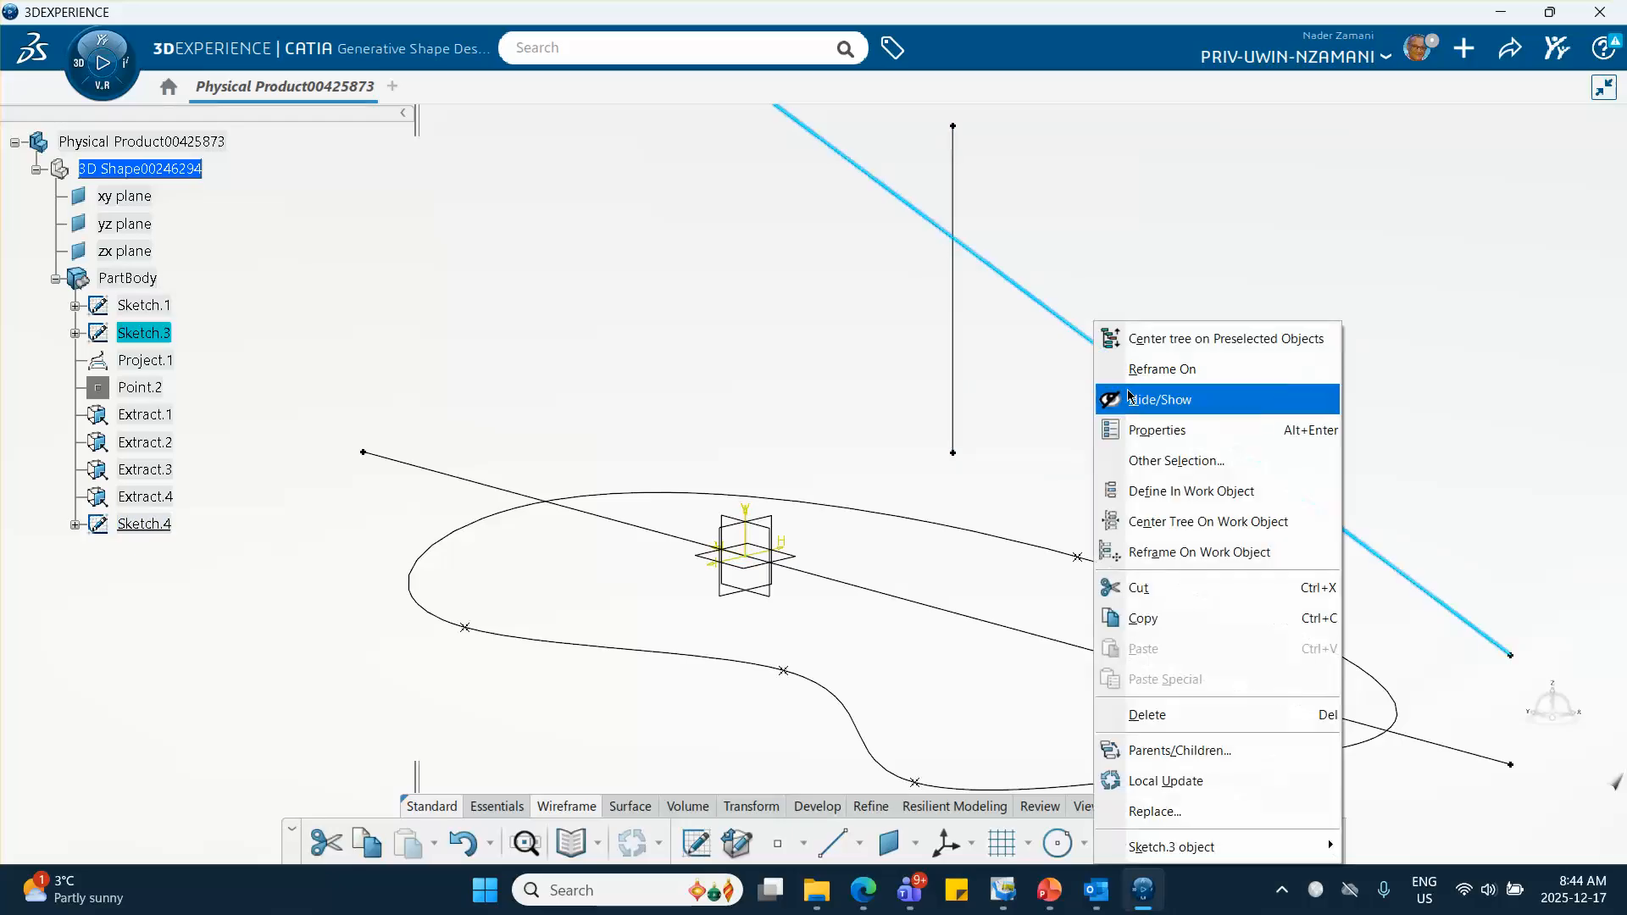
left_click(1133, 400)
right_click(1000, 626)
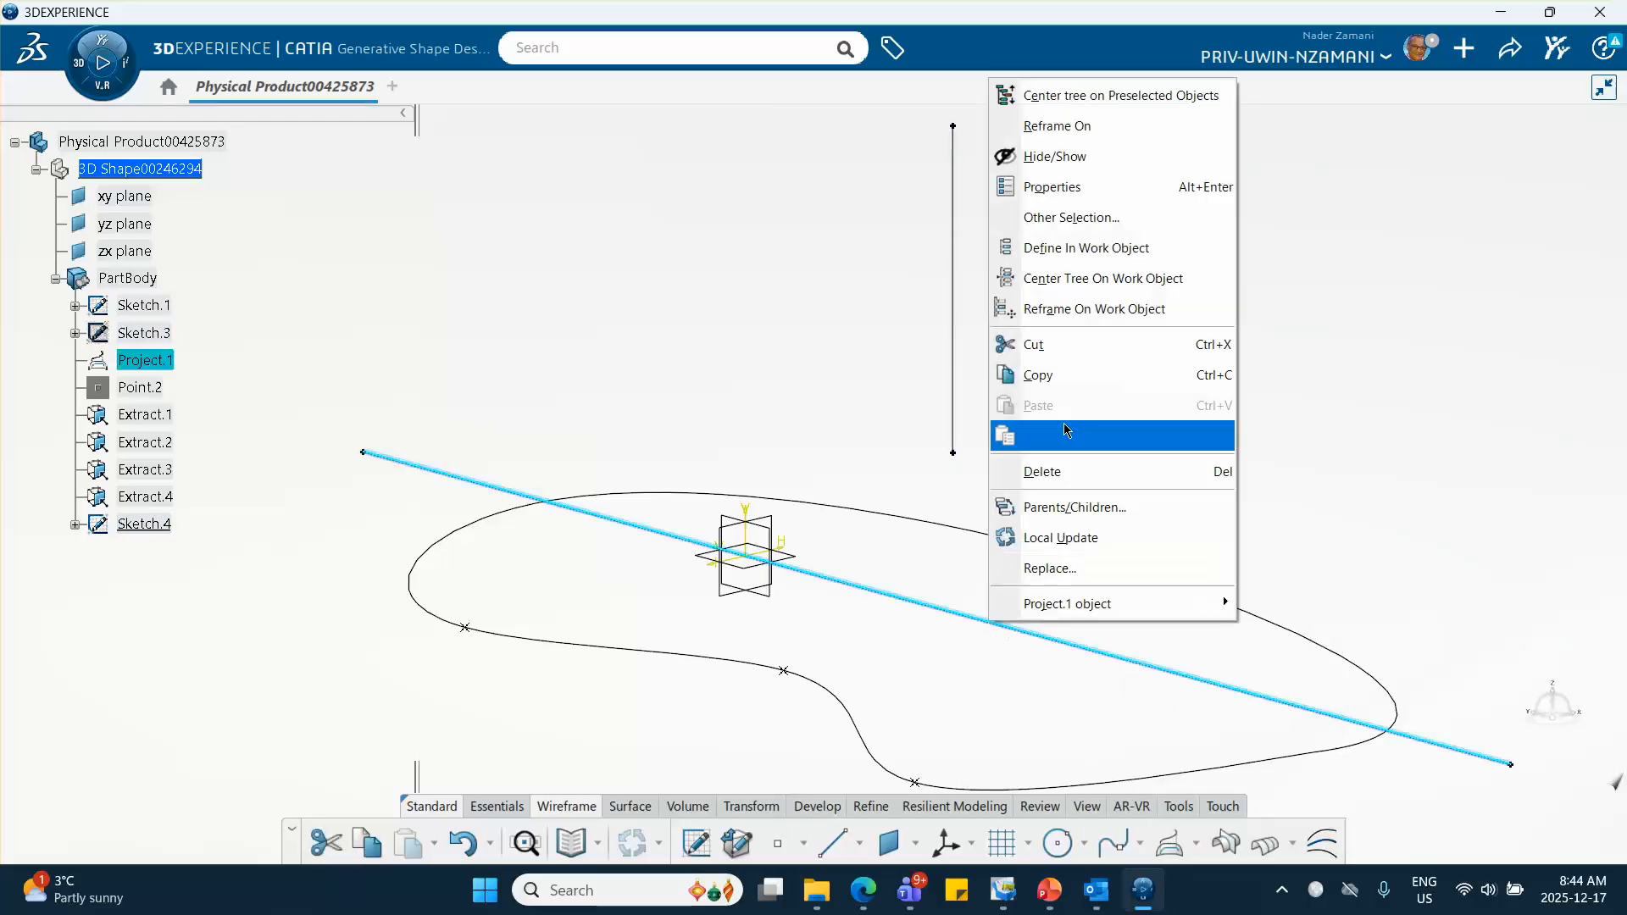
left_click(1055, 156)
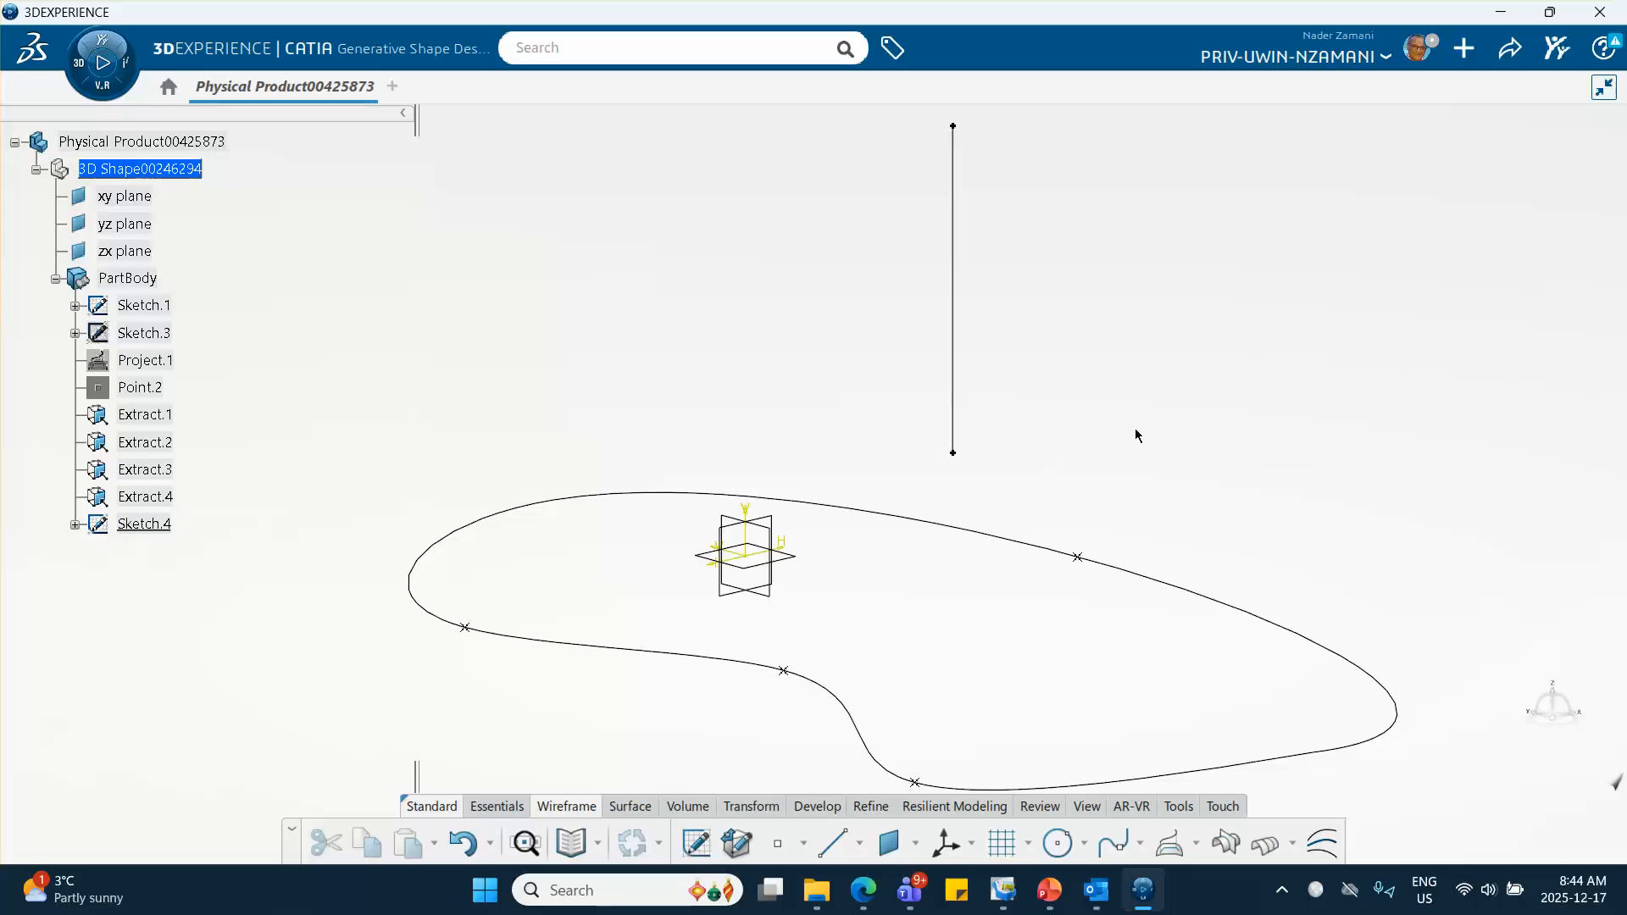
Try to create a Tangent on curve point using Sketch.1 as the curve and the vertical line Sketch.4 as the tangent direction.
middle_click_drag(1138, 436, 1065, 385)
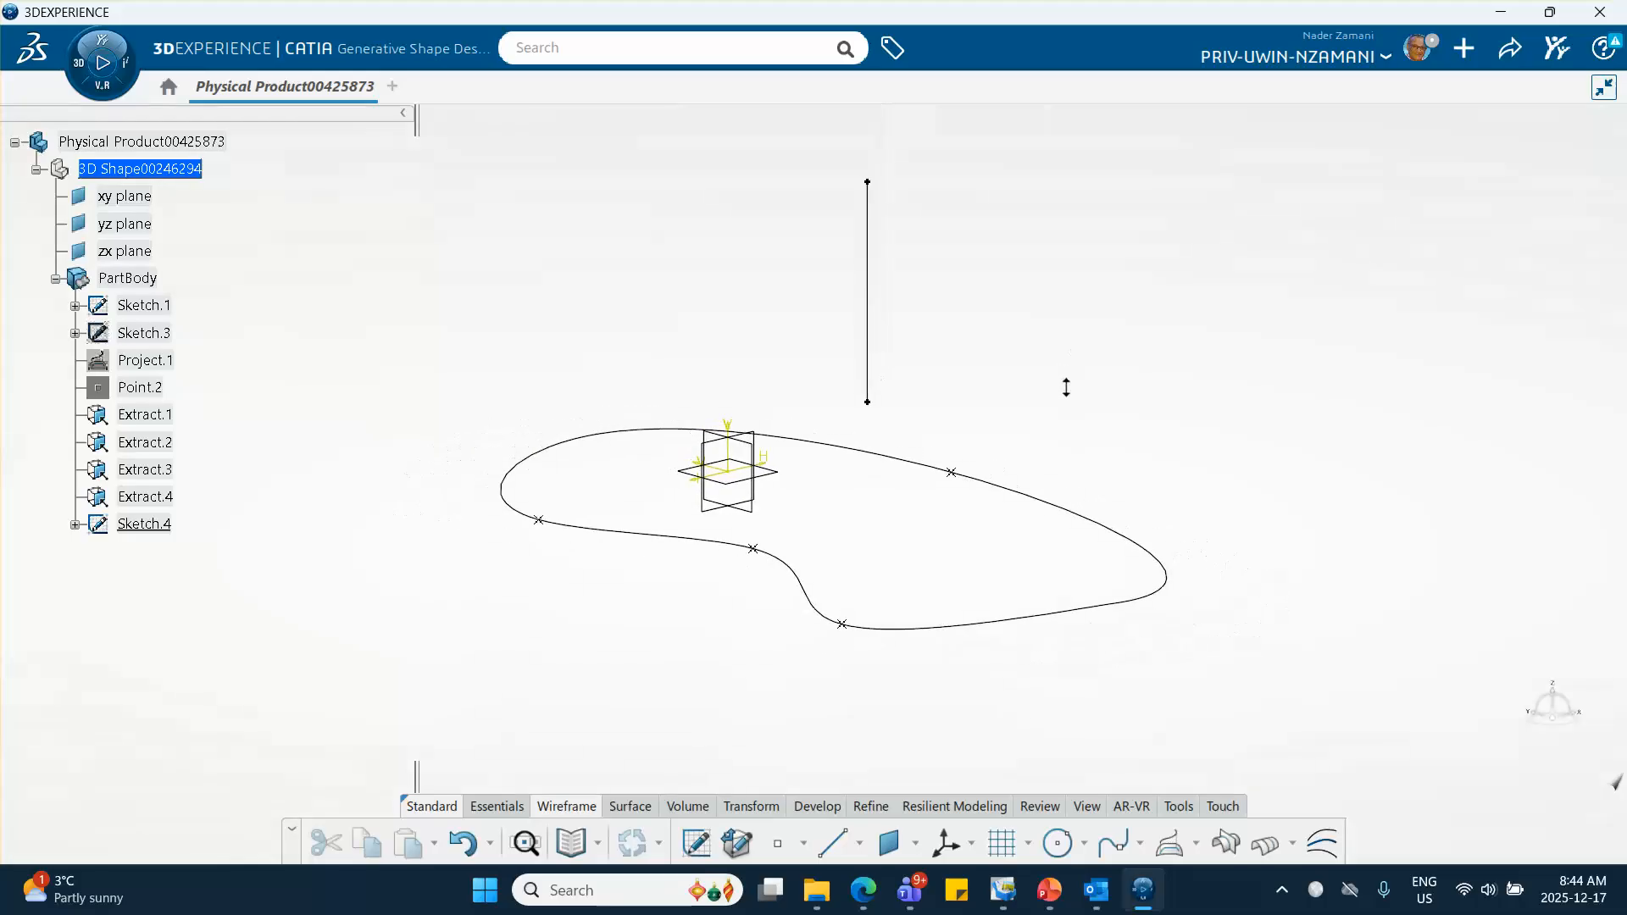
left_click(779, 843)
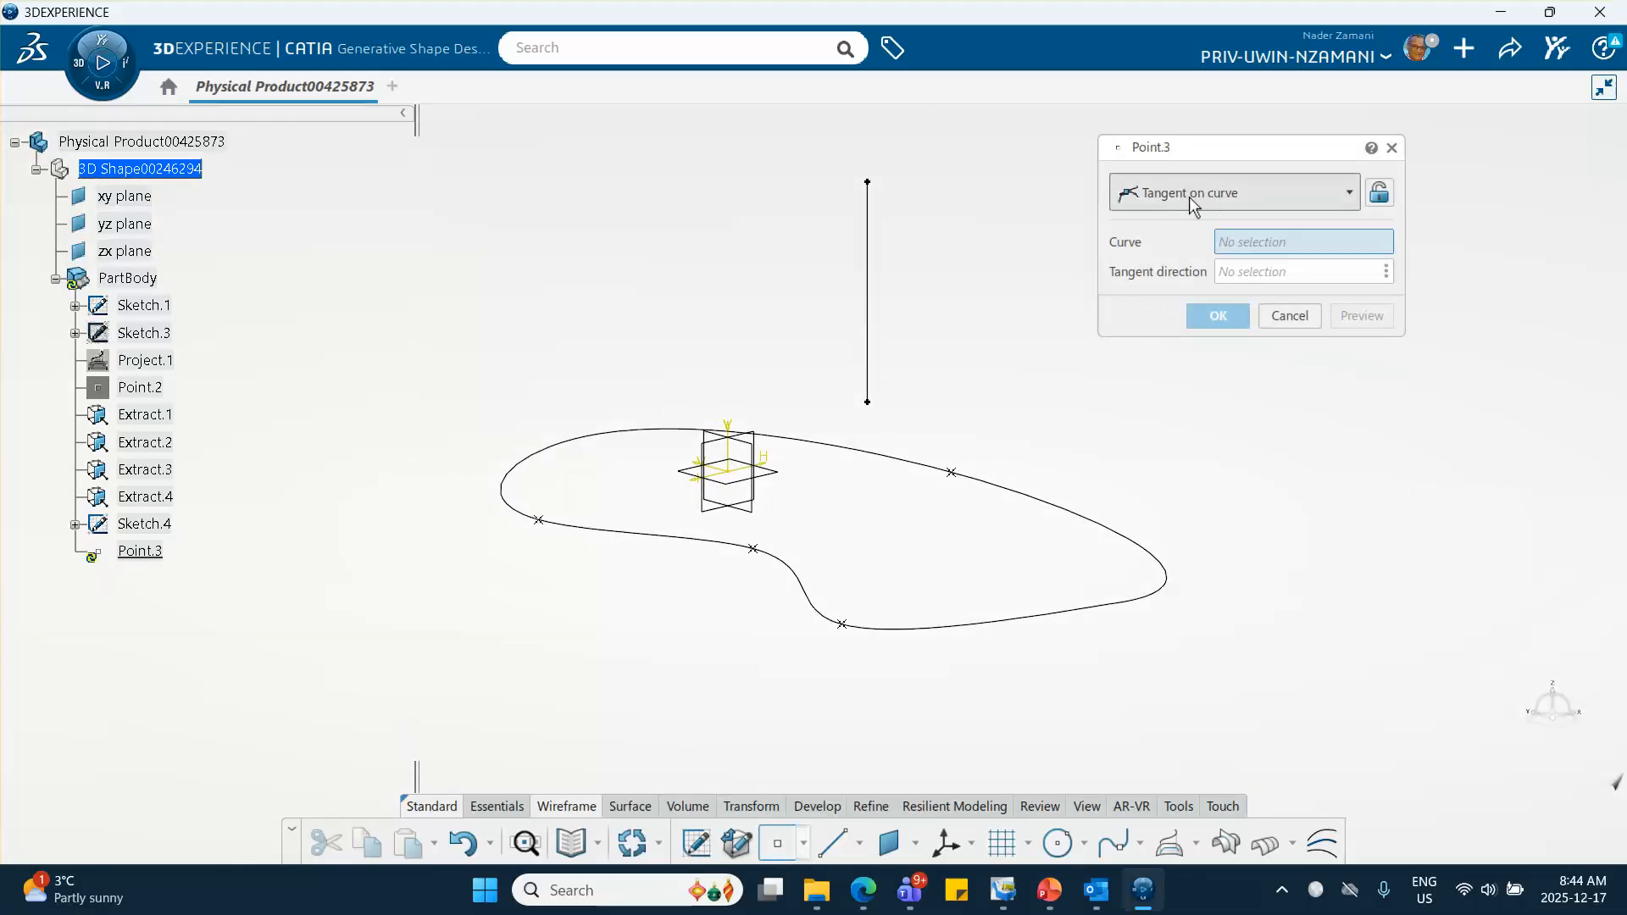
left_click(1083, 519)
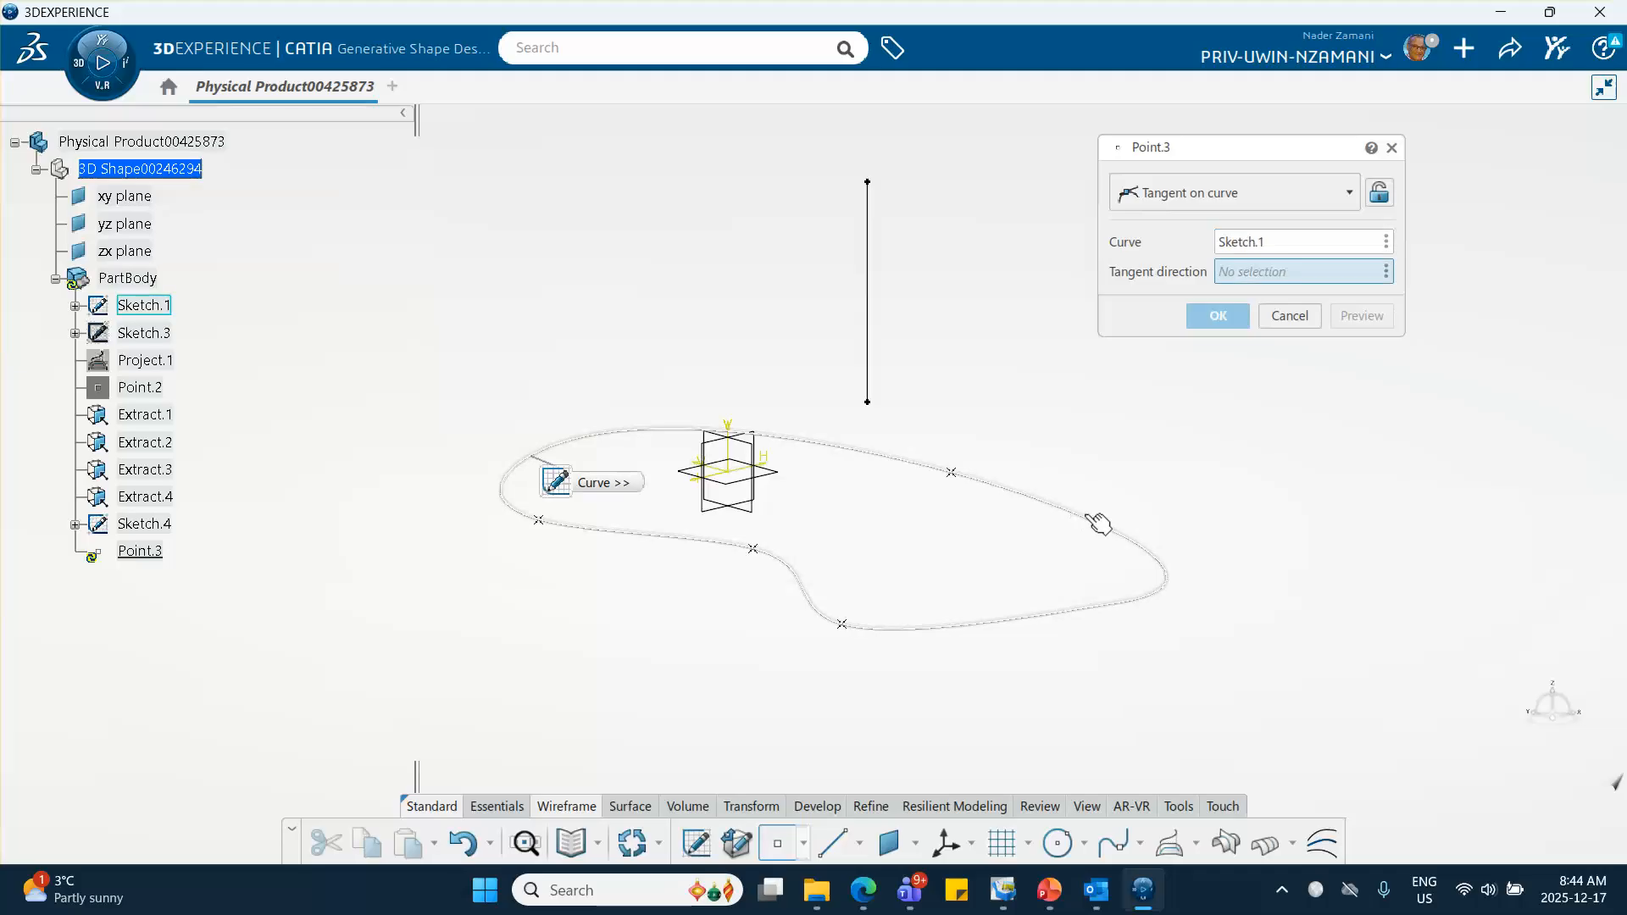
left_click(868, 297)
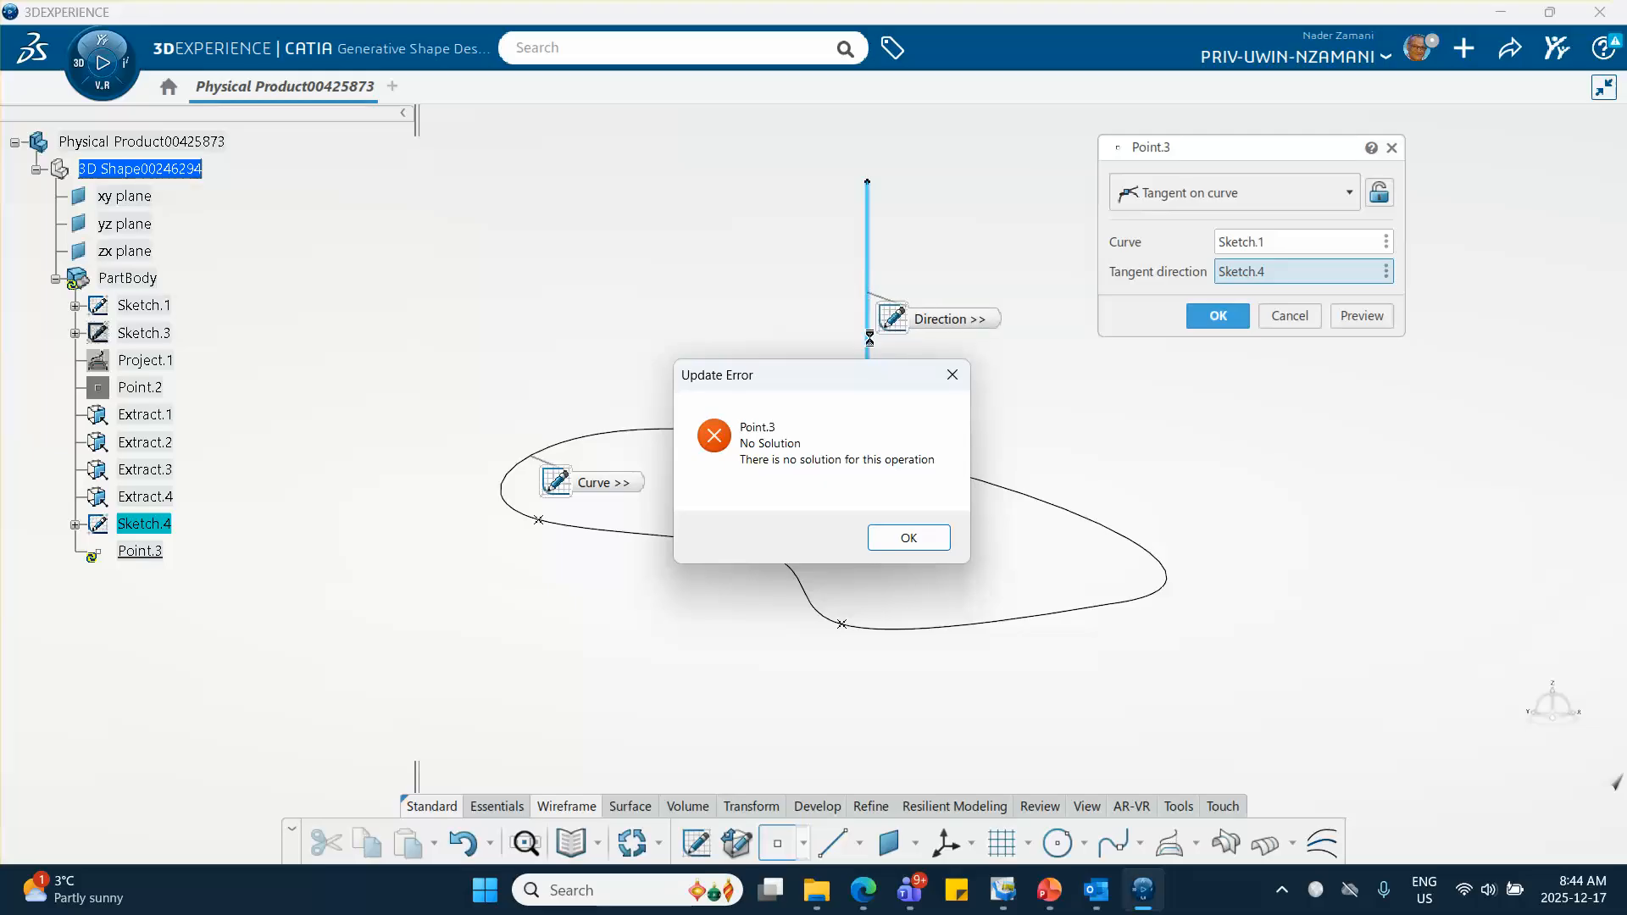
left_click(924, 537)
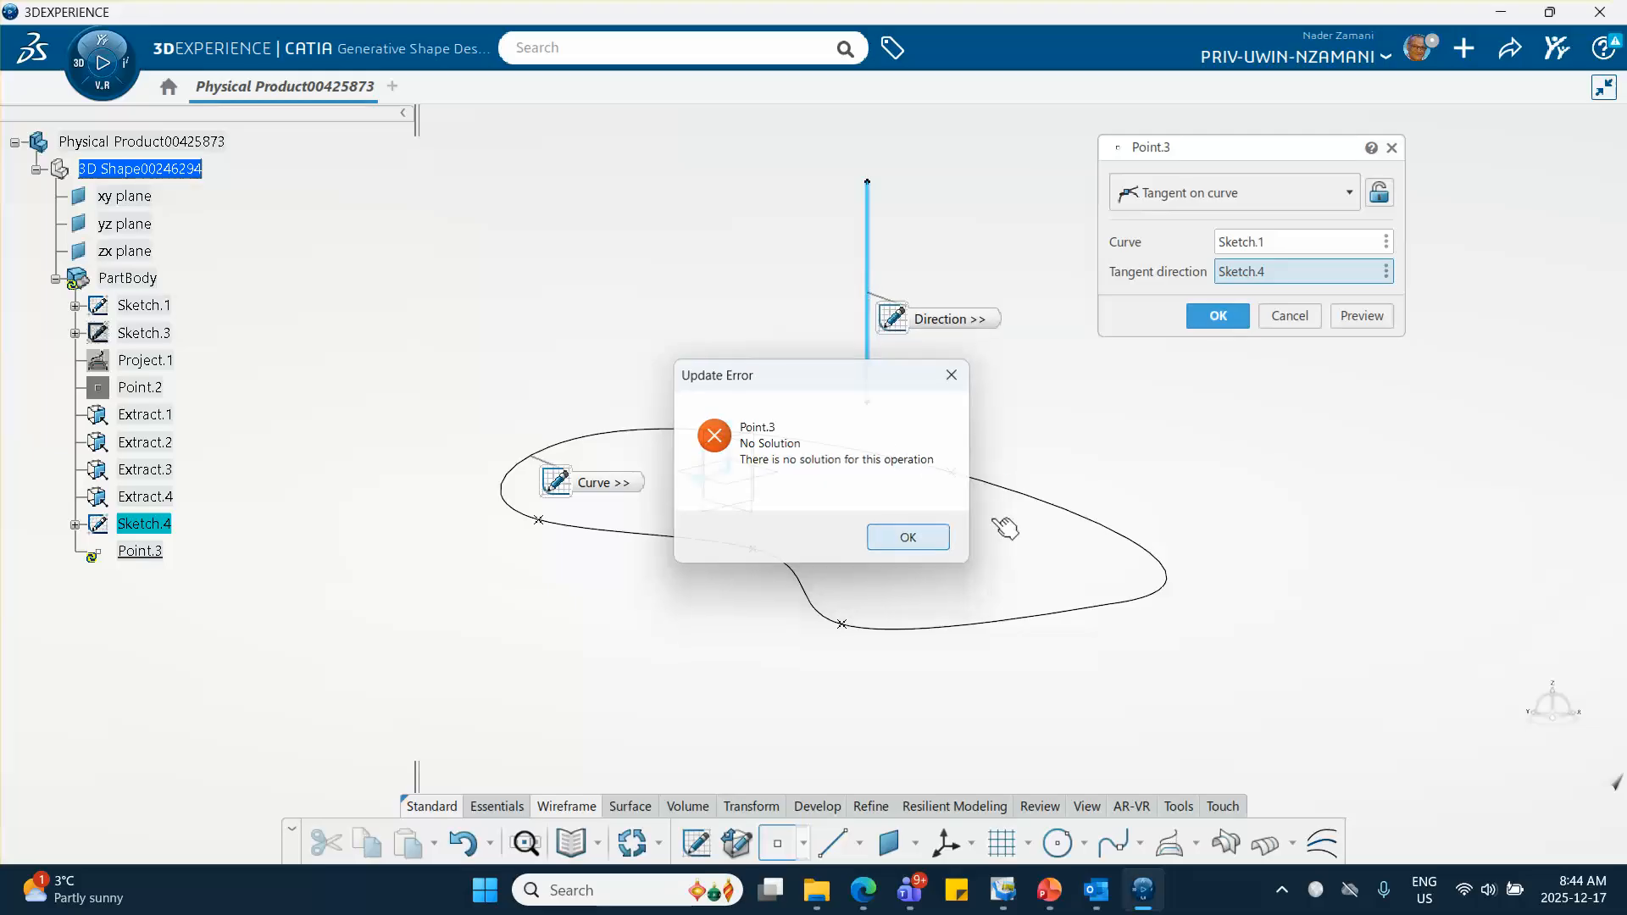
left_click(1215, 319)
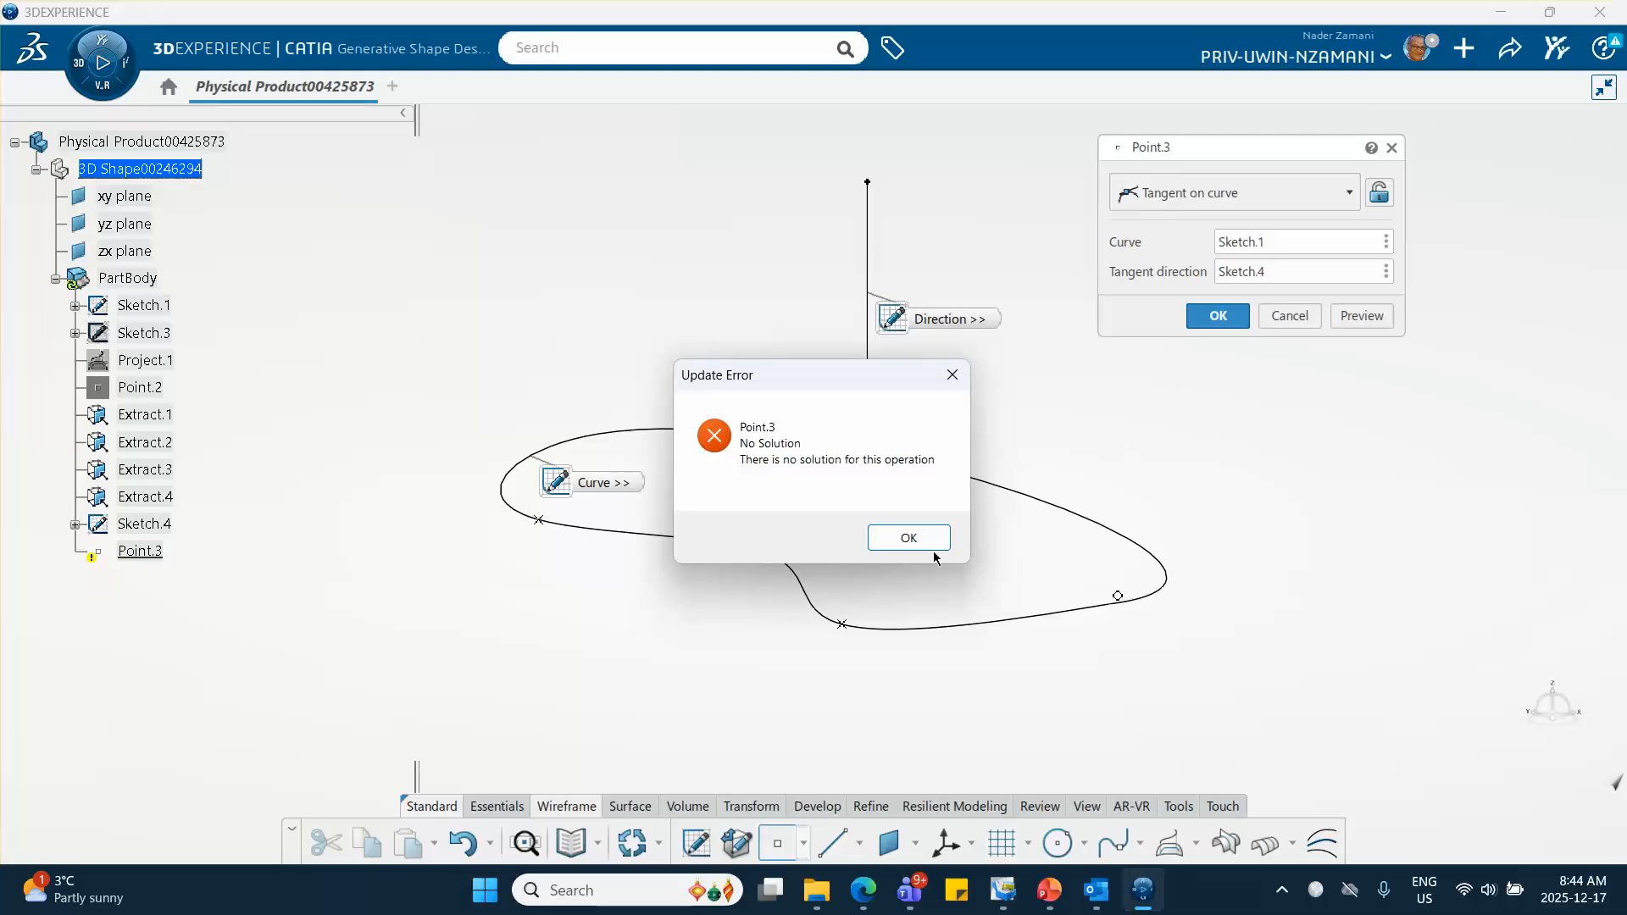
left_click(933, 546)
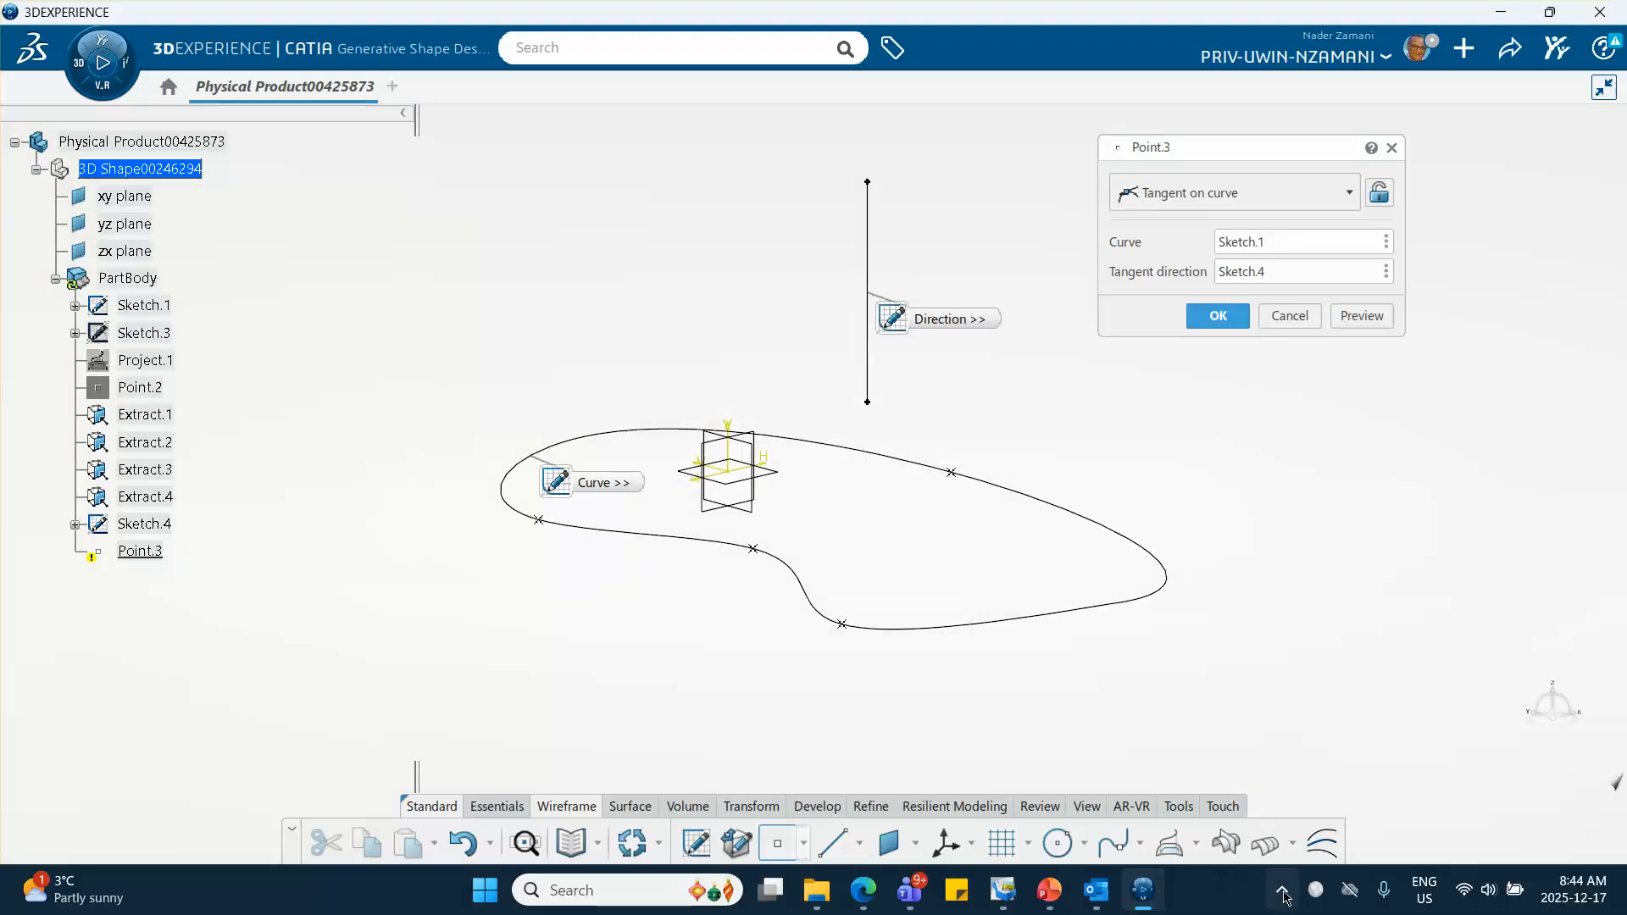